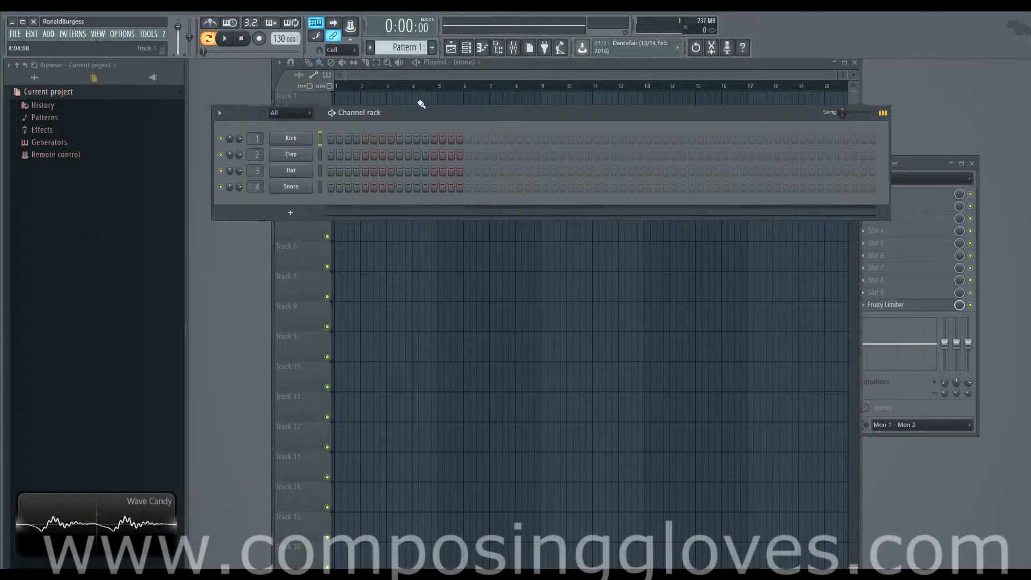
Move the channel rack higher and play the finished two-pattern example from the playlist.
drag(462, 118, 487, 87)
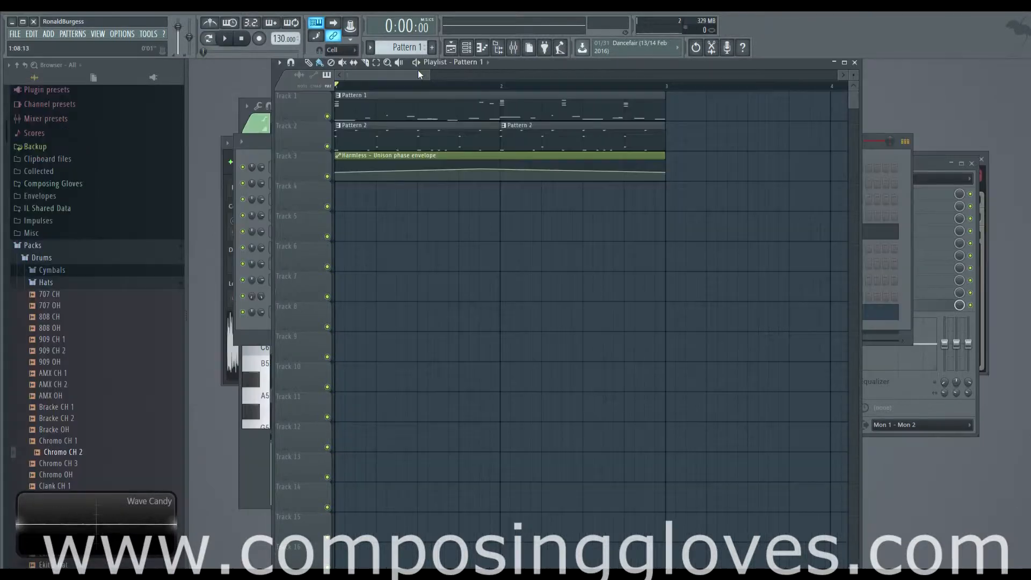
key(space)
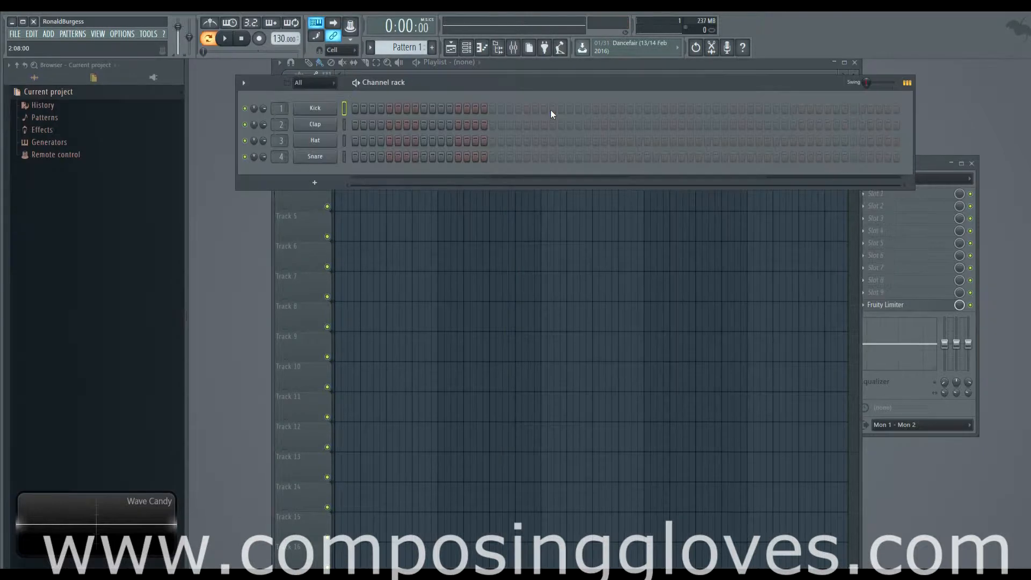
Add a Harmor instrument channel to the channel rack and move its plugin window clear of the channels.
click(315, 182)
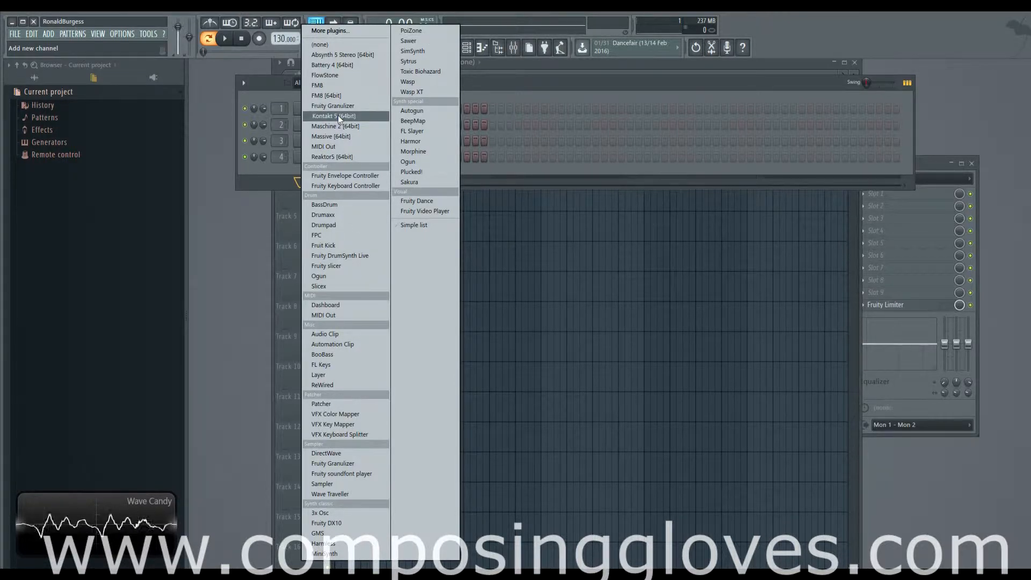
click(434, 141)
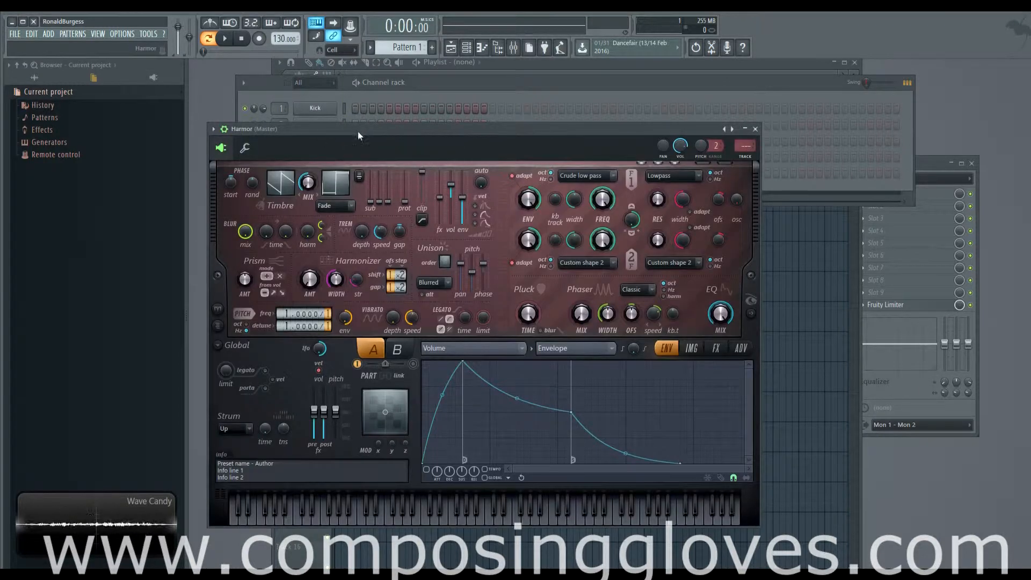
drag(358, 131, 497, 79)
Replace the Harmor channel with the Harmless synth and reposition its plugin window.
right_click(317, 173)
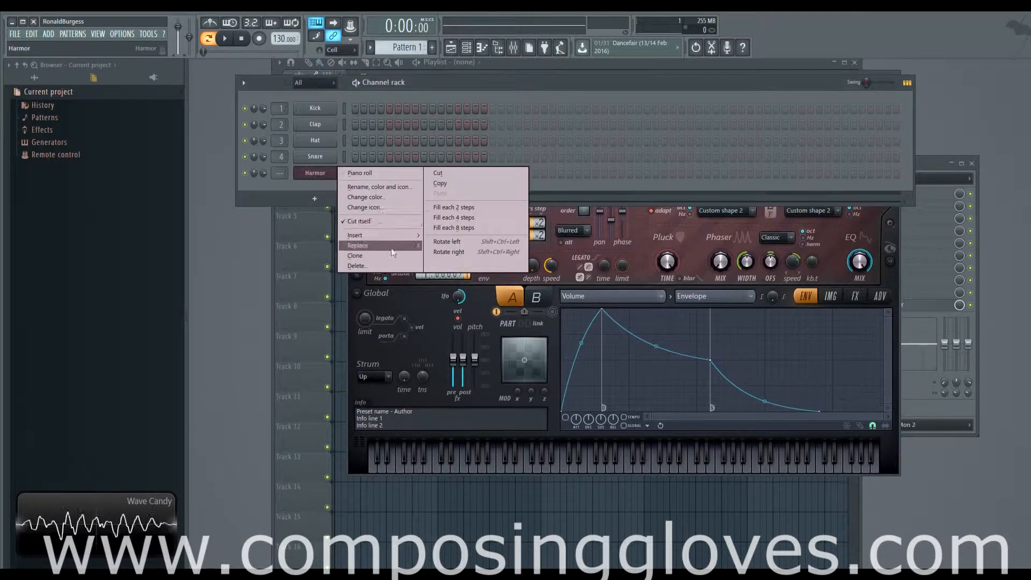
mouse_move(409, 247)
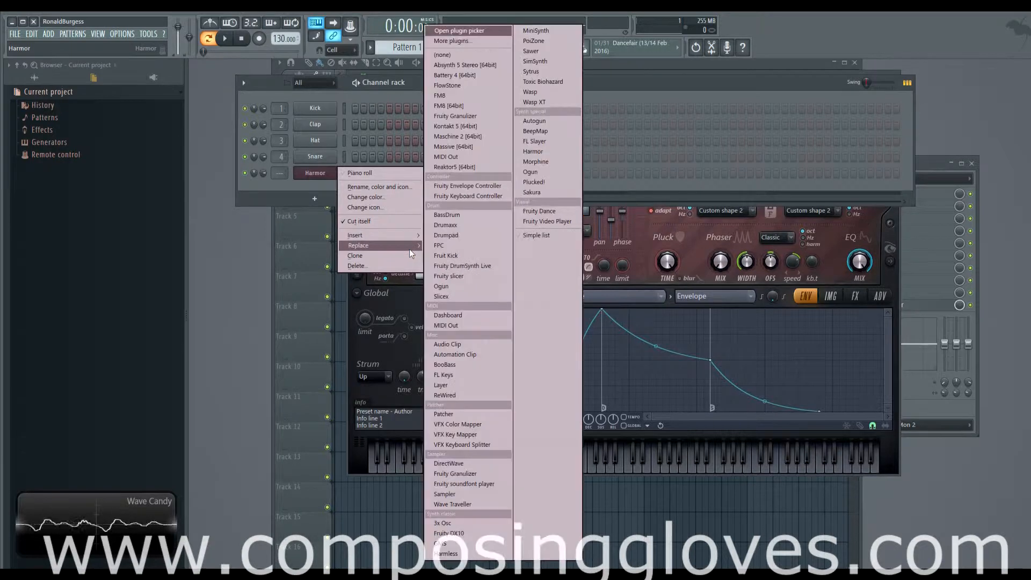
click(503, 555)
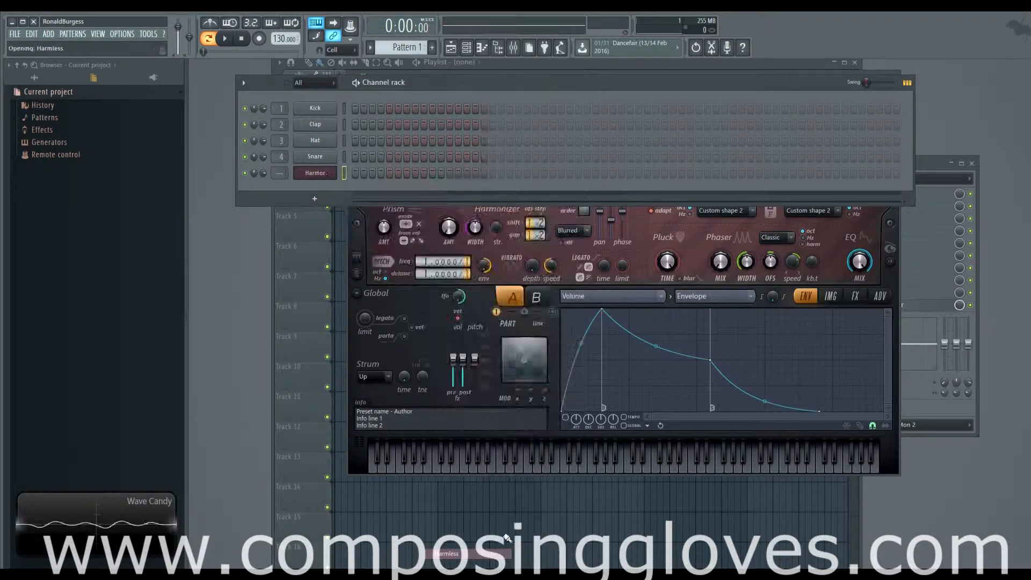
drag(518, 73, 502, 100)
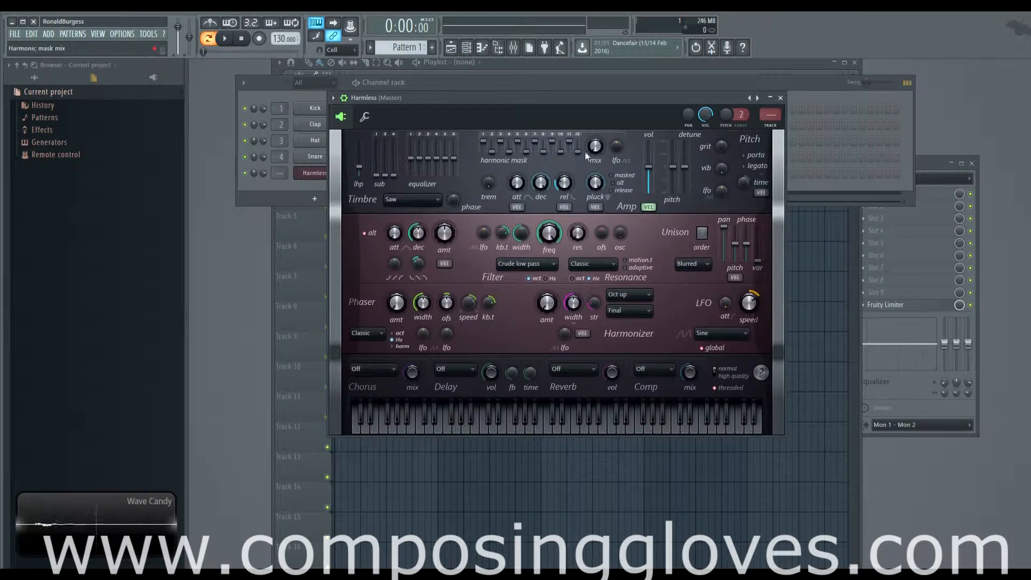
Adjust the amp envelope's release and decay in Harmless and move the plugin window down.
drag(564, 182, 566, 215)
drag(537, 183, 538, 183)
drag(551, 97, 549, 135)
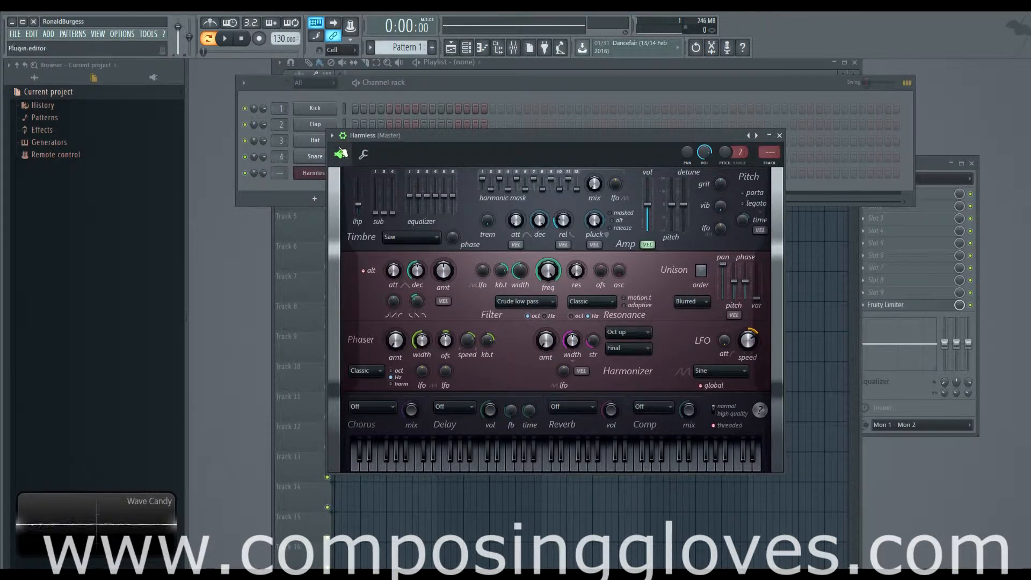
Open the piano roll of the Harmless channel and place a two-step A2 note at the start of bar 1.
right_click(312, 173)
click(360, 173)
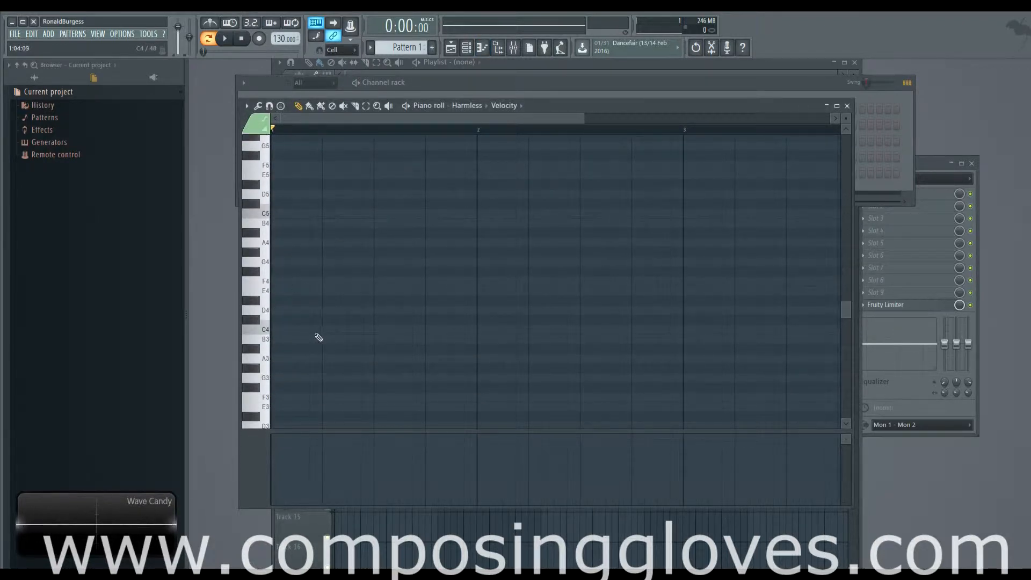
scroll(325, 333, down, 3)
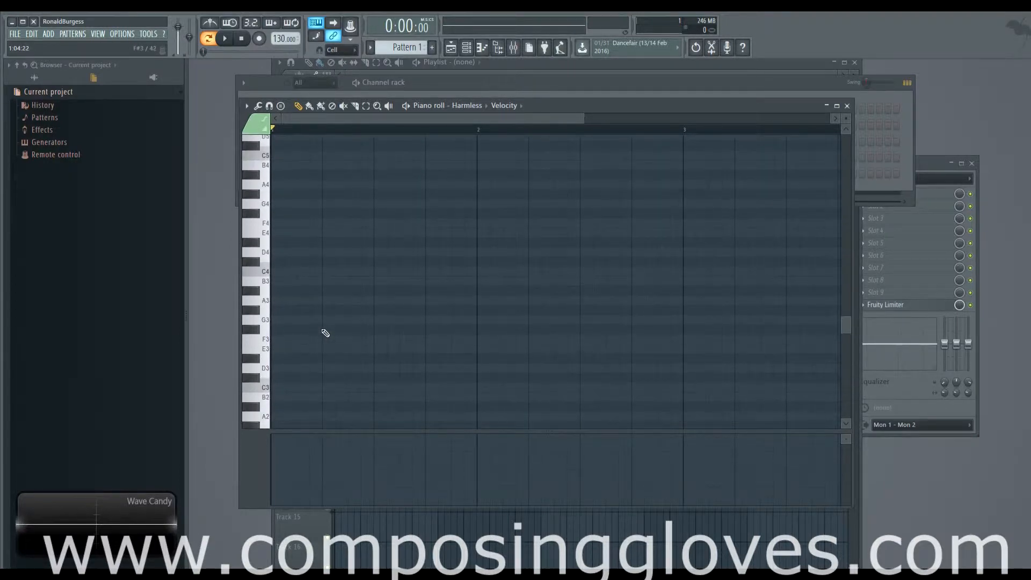
scroll(295, 309, down, 3)
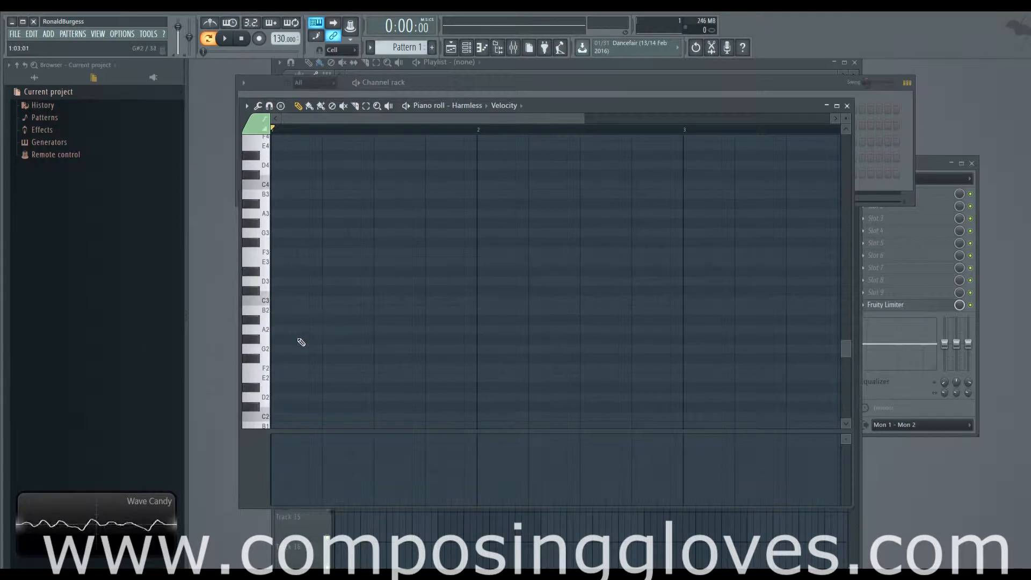
scroll(301, 342, down, 3)
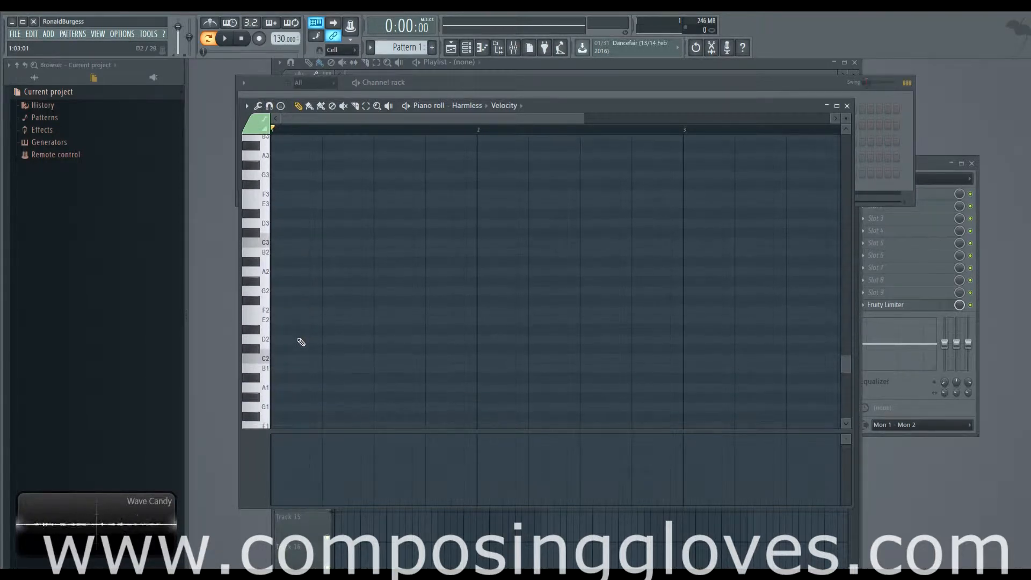
click(290, 395)
drag(287, 389, 263, 274)
Audition the A2 note and place a C3 note of the same length on beat 2.
scroll(484, 297, up, 1)
scroll(352, 316, up, 3)
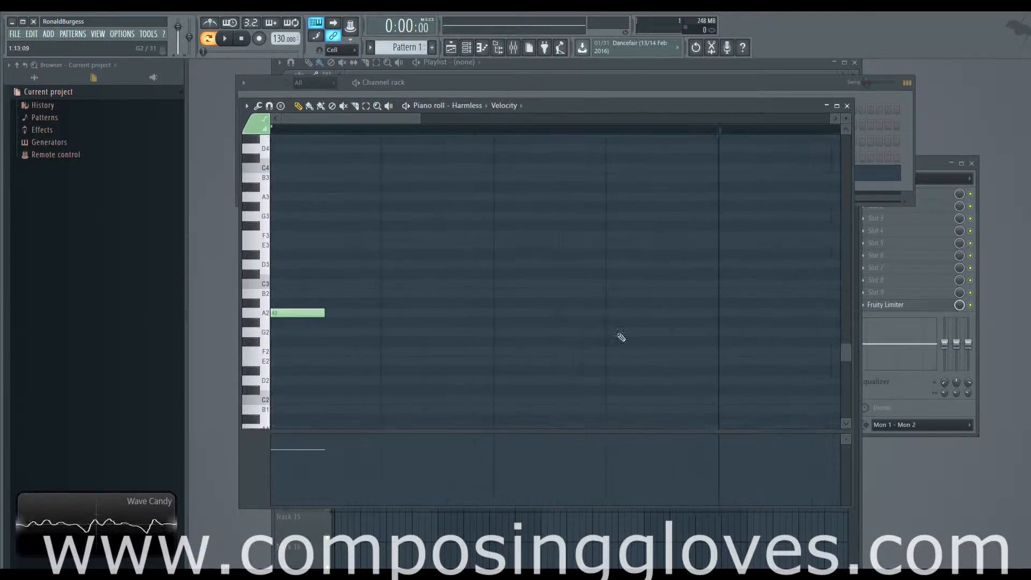
scroll(314, 330, up, 3)
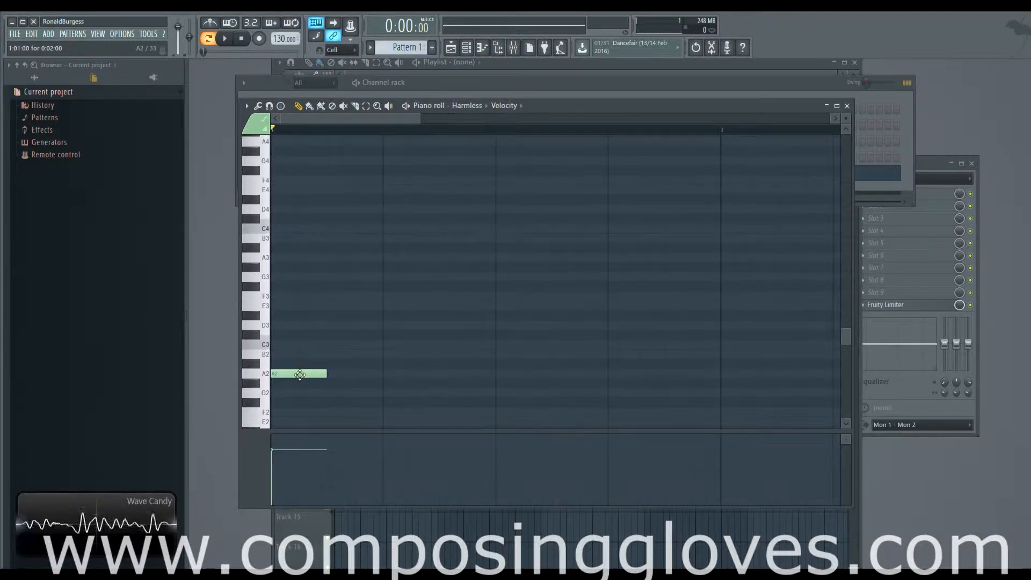
scroll(302, 363, down, 3)
click(294, 314)
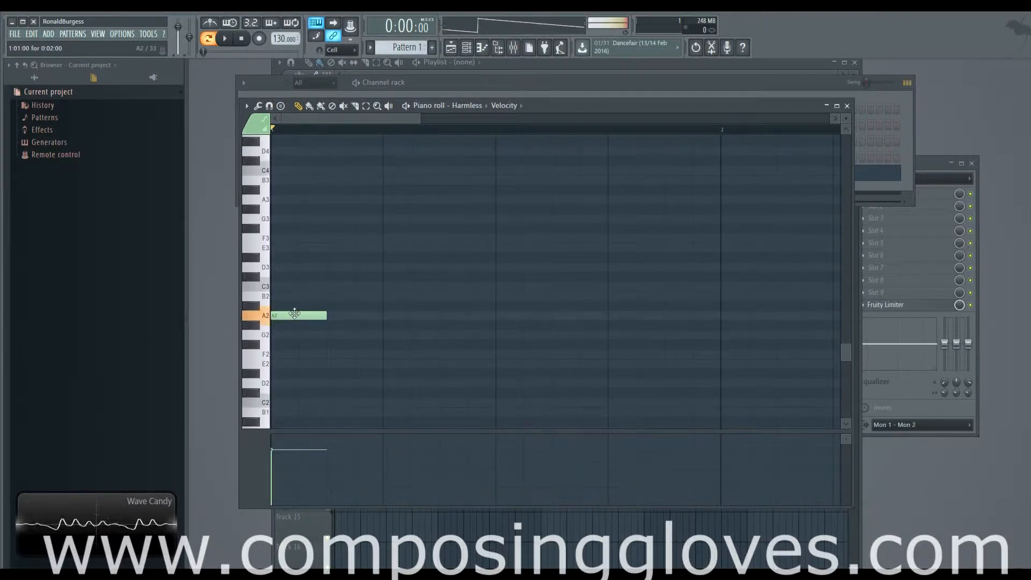
click(388, 289)
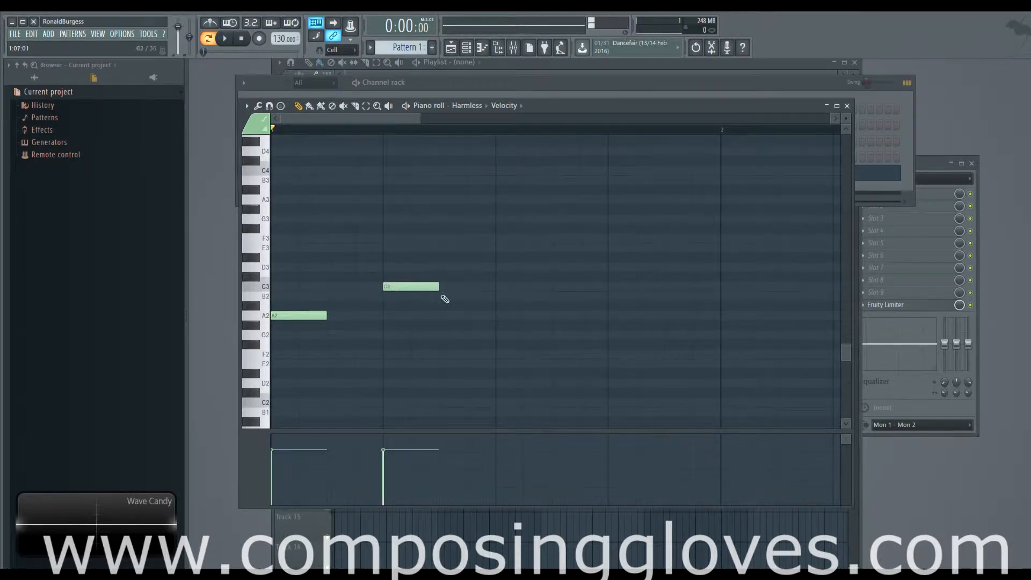
ctrl+scroll(377, 207, up, 2)
Set the snap to 1/2 step and place a half-step D#3 note on step 4, just before beat 2.
click(343, 50)
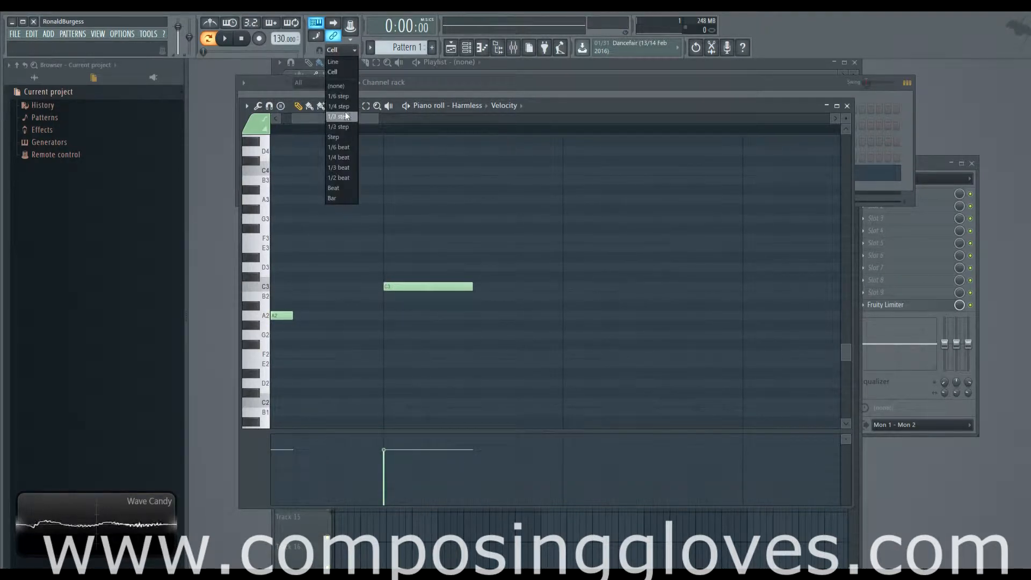
click(346, 127)
drag(302, 269, 343, 275)
ctrl+scroll(371, 343, down, 2)
scroll(385, 295, down, 2)
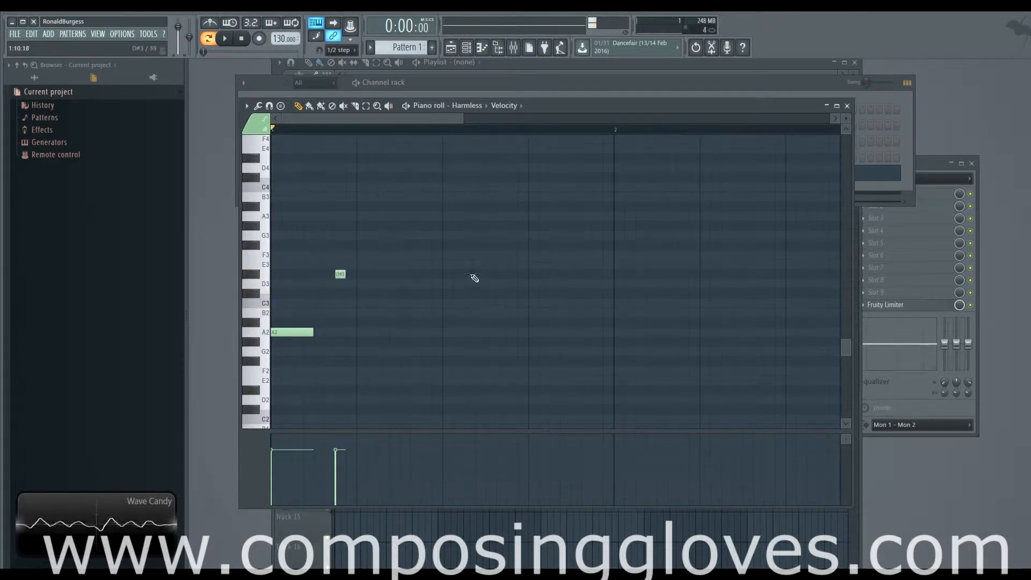
scroll(340, 292, up, 2)
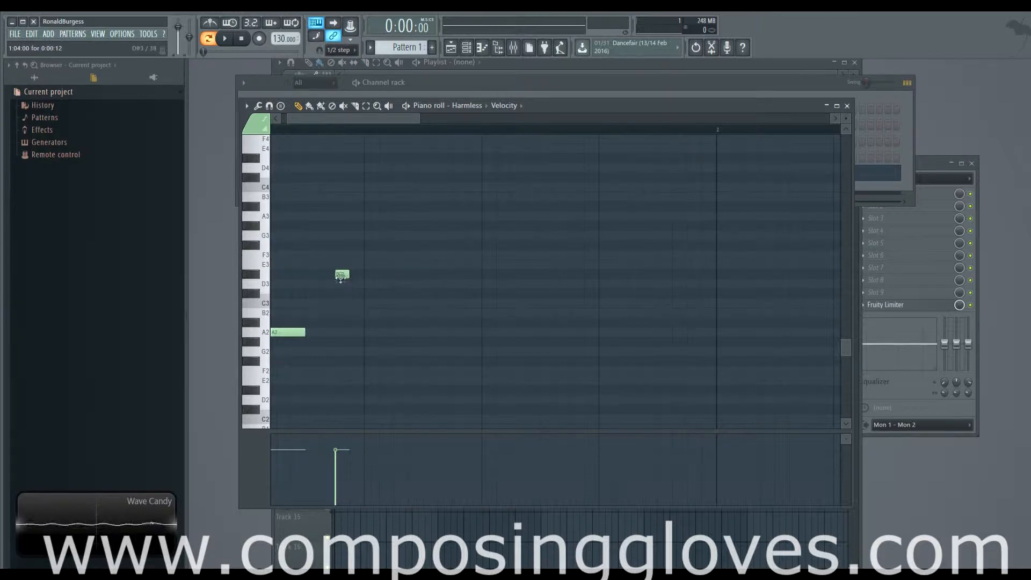
scroll(343, 287, up, 2)
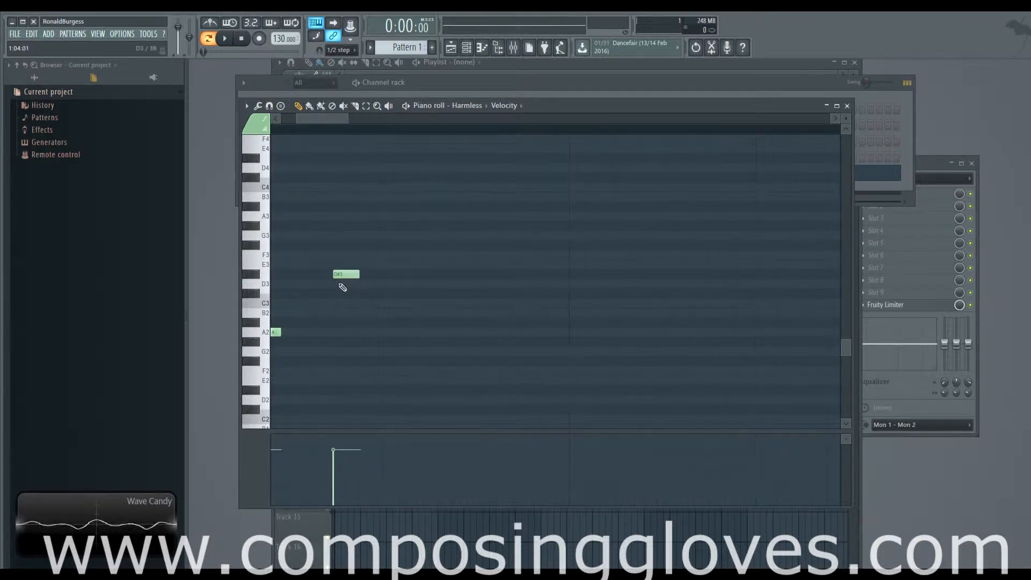
scroll(343, 288, up, 1)
scroll(392, 283, down, 3)
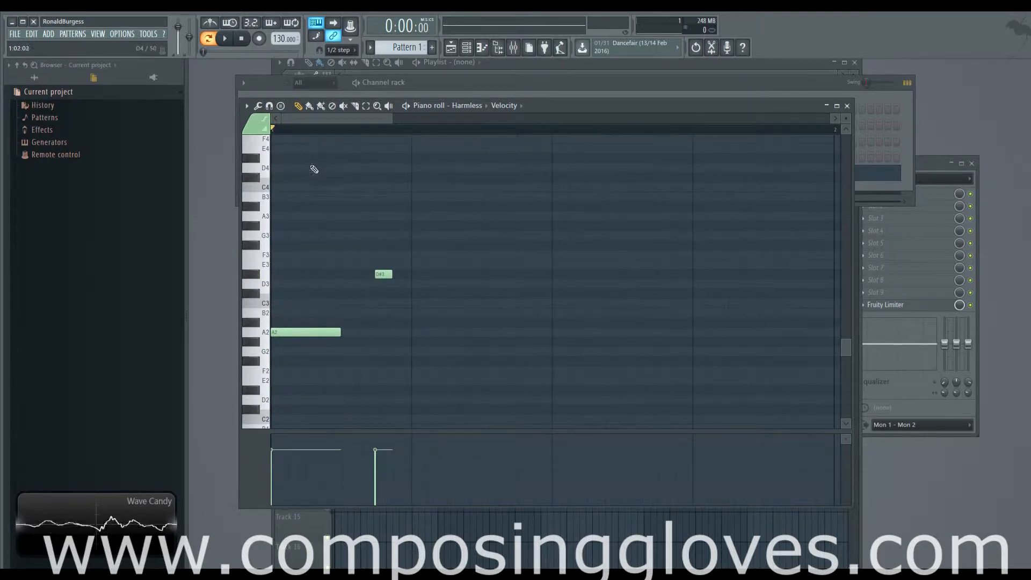
Place Pattern 1 at the start of Track 1 in the playlist.
drag(440, 81, 438, 140)
click(448, 64)
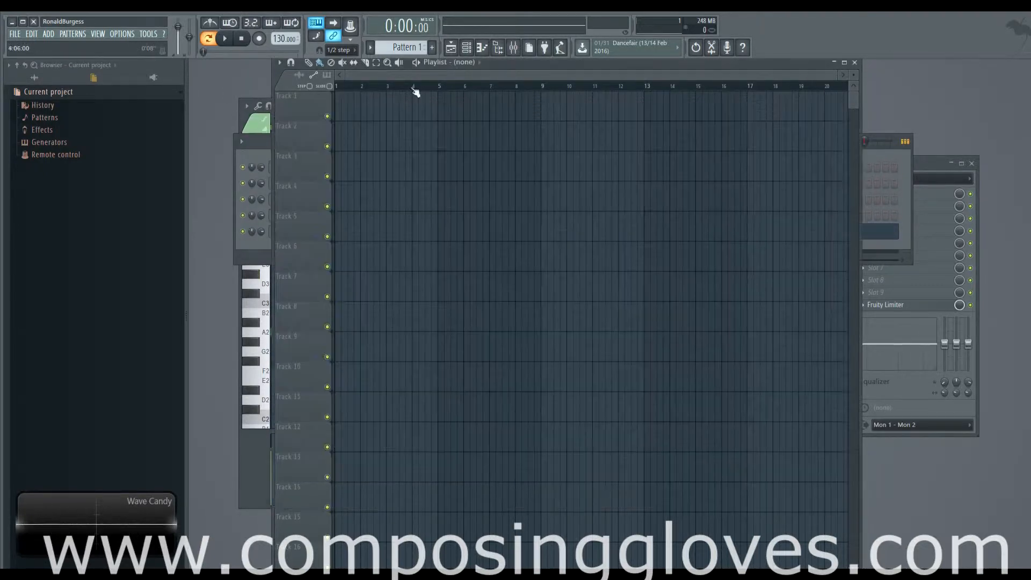
drag(352, 104, 333, 109)
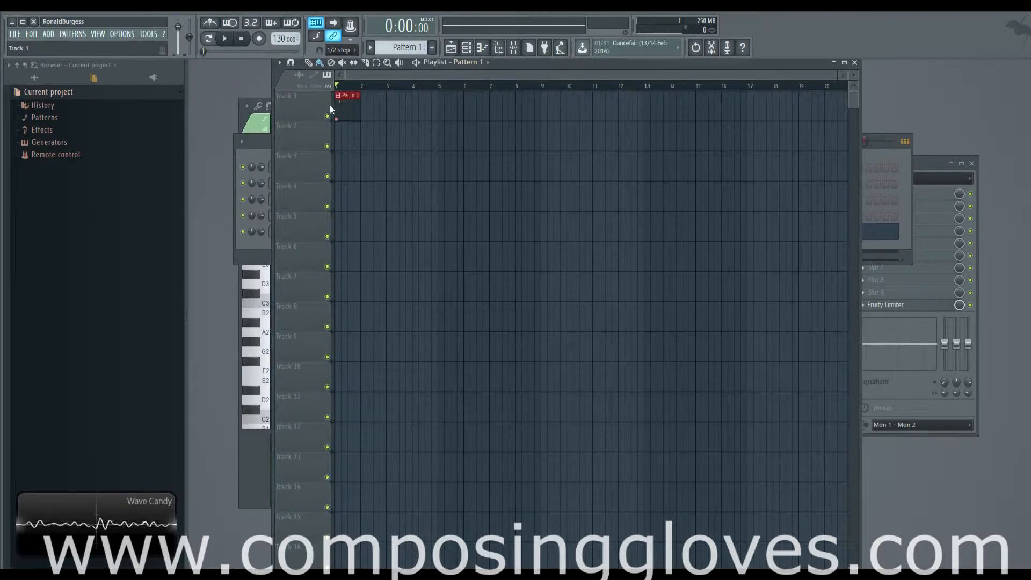
Back in the Harmless piano roll, place an A3 note on beat 2 and a G3 note half a step after it, and shorten both.
click(260, 143)
click(387, 236)
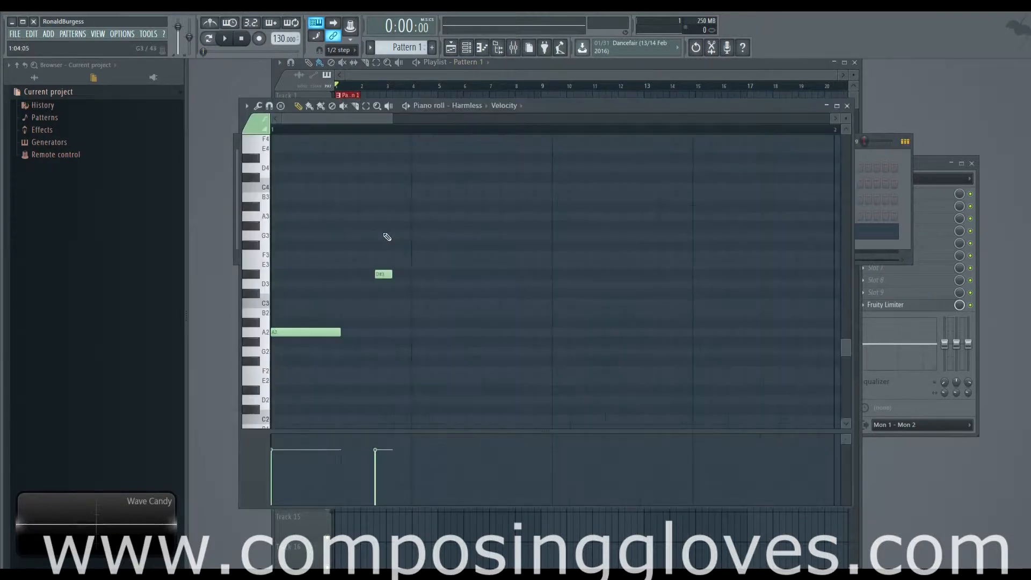
scroll(323, 319, up, 3)
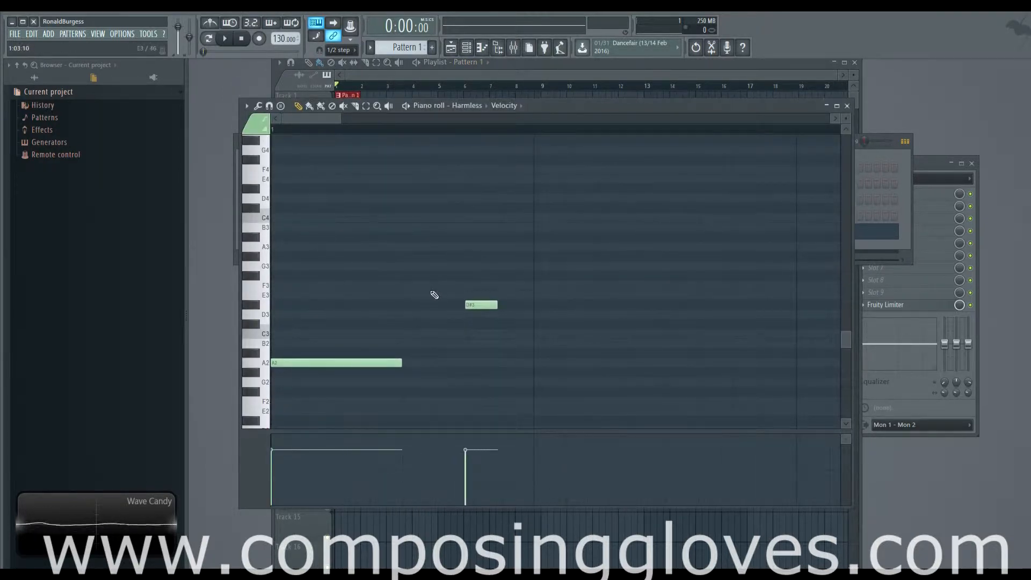
scroll(451, 308, down, 3)
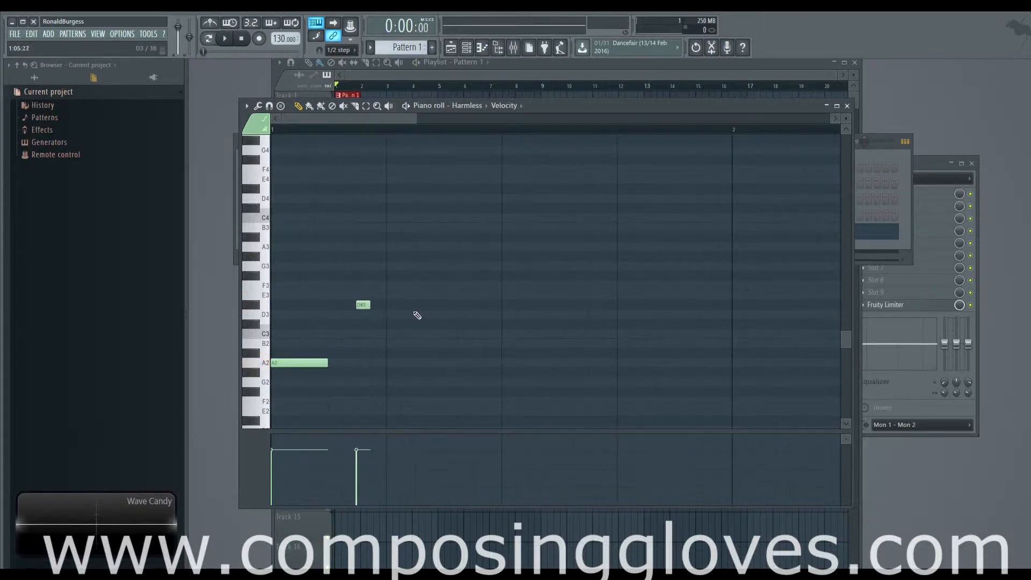
scroll(411, 306, up, 2)
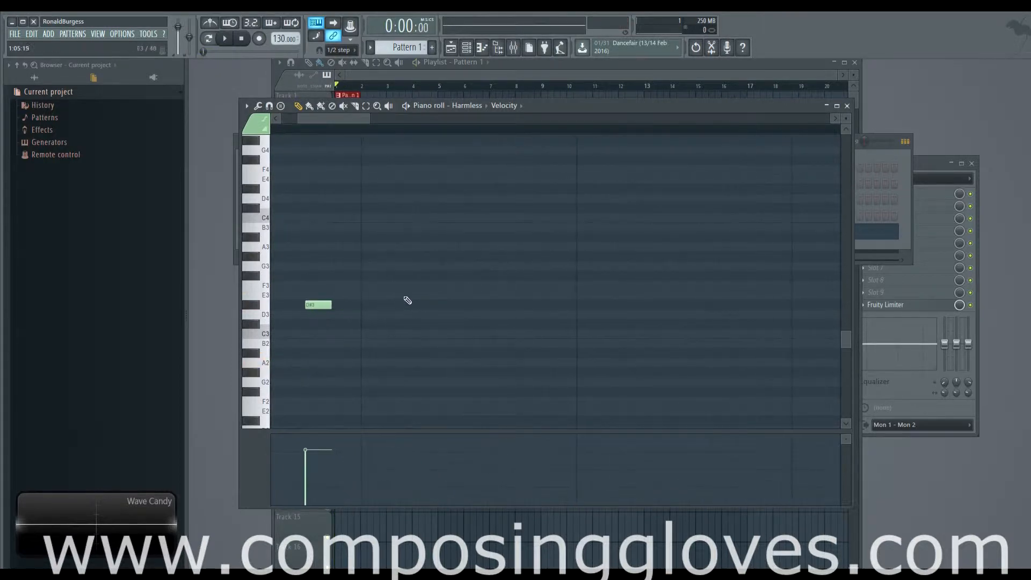
click(375, 246)
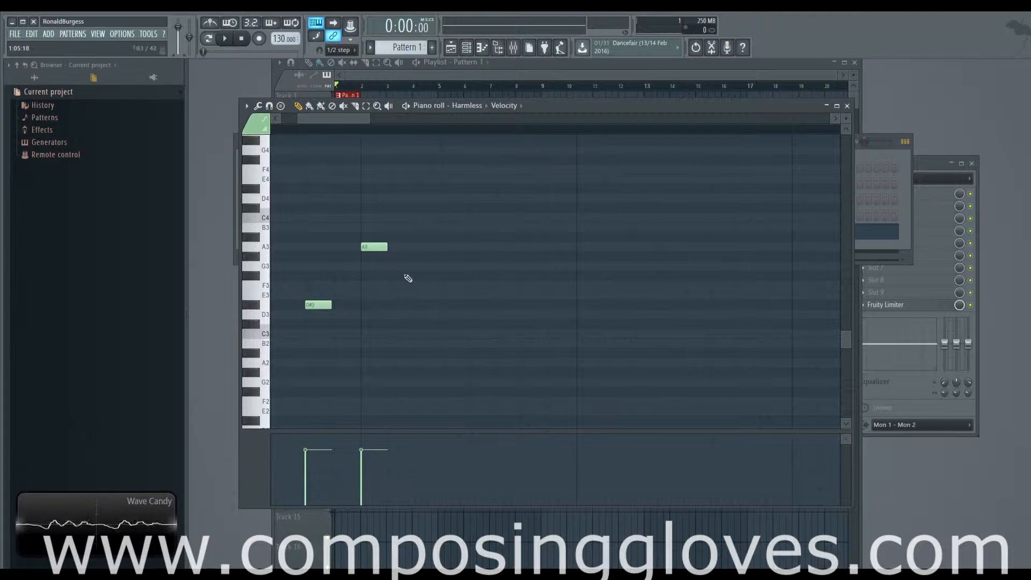
click(393, 265)
ctrl+drag(367, 236, 397, 266)
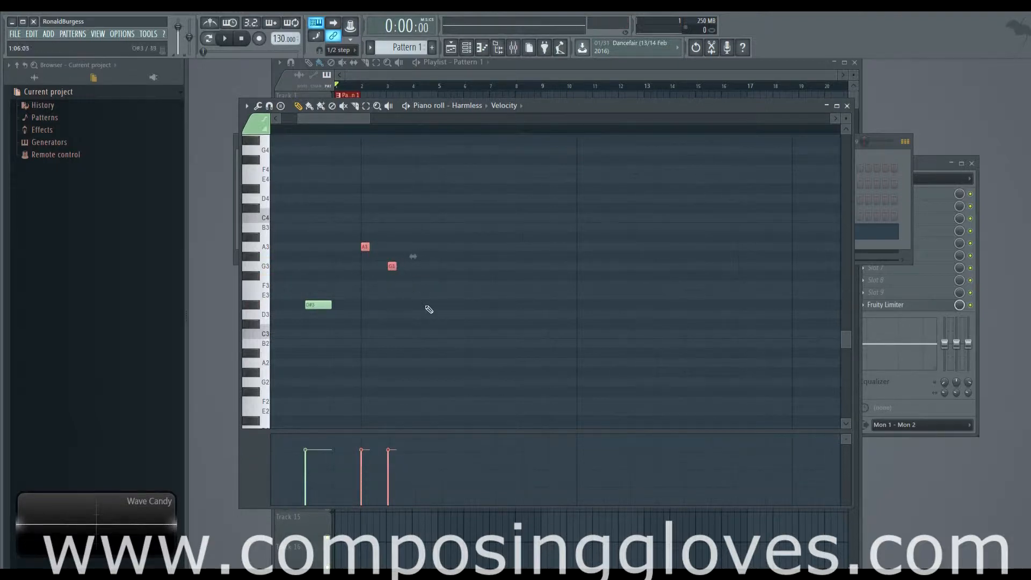
scroll(429, 310, down, 2)
Play the phrase and move the short A3 and G3 notes later within beat 2, with G3 on step 8.
key(space)
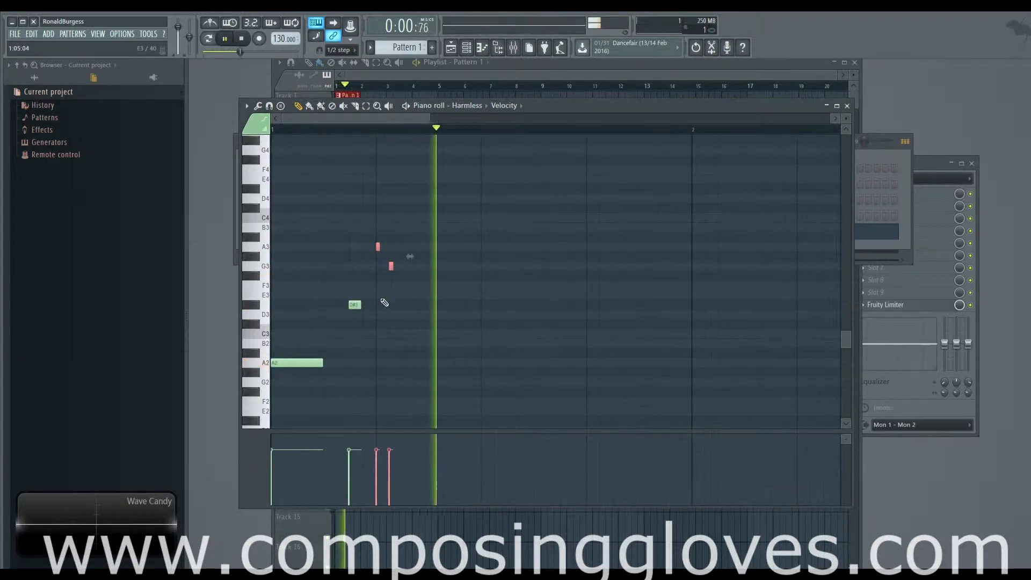
key(space)
drag(391, 266, 458, 267)
click(430, 266)
key(space)
key(space)
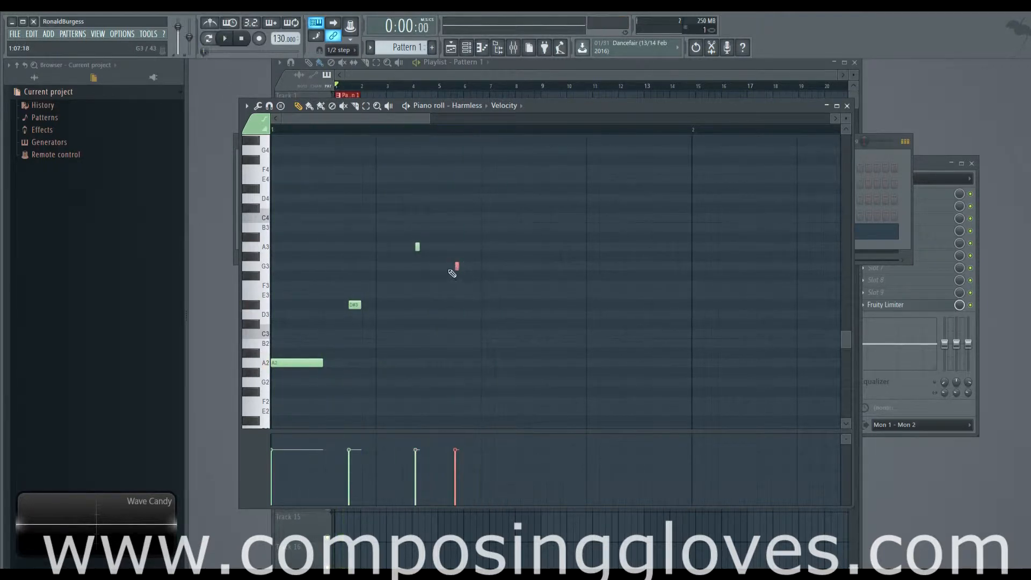
Move the A3 note half a step earlier to step 6 and lengthen the G3 note to 0:00:16.
scroll(427, 266, up, 2)
drag(405, 246, 378, 248)
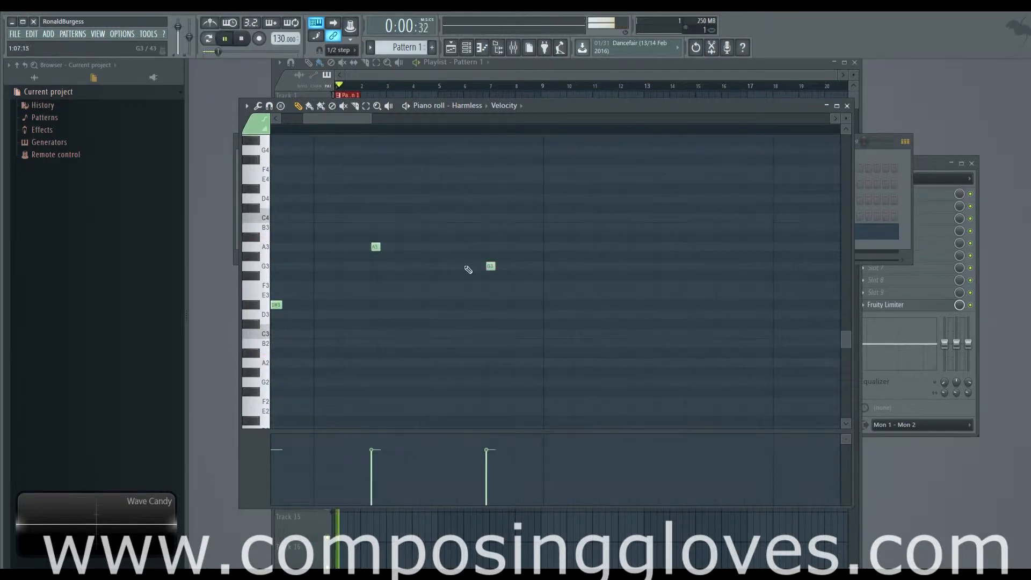
key(space)
key(space)
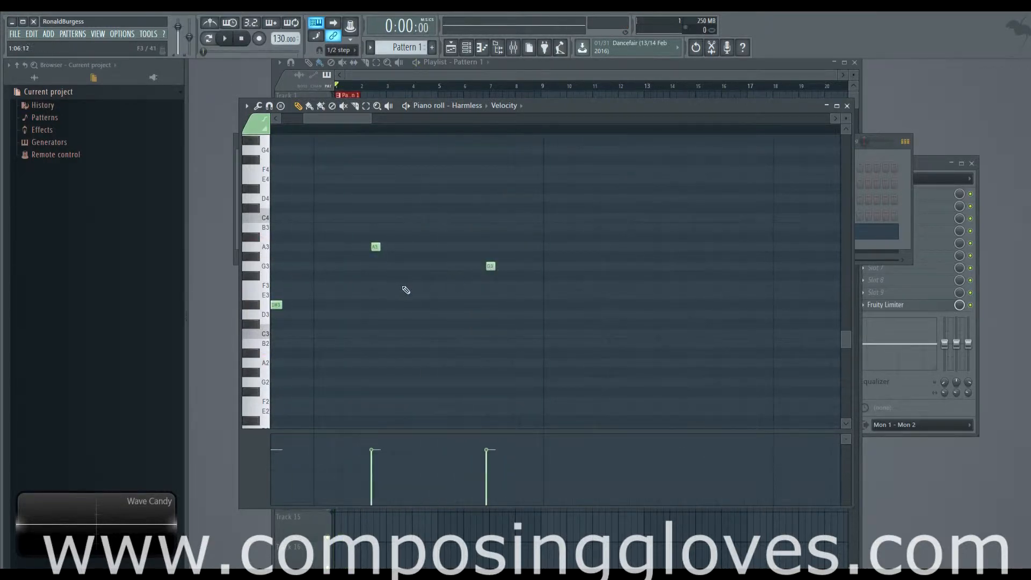
drag(500, 265, 529, 265)
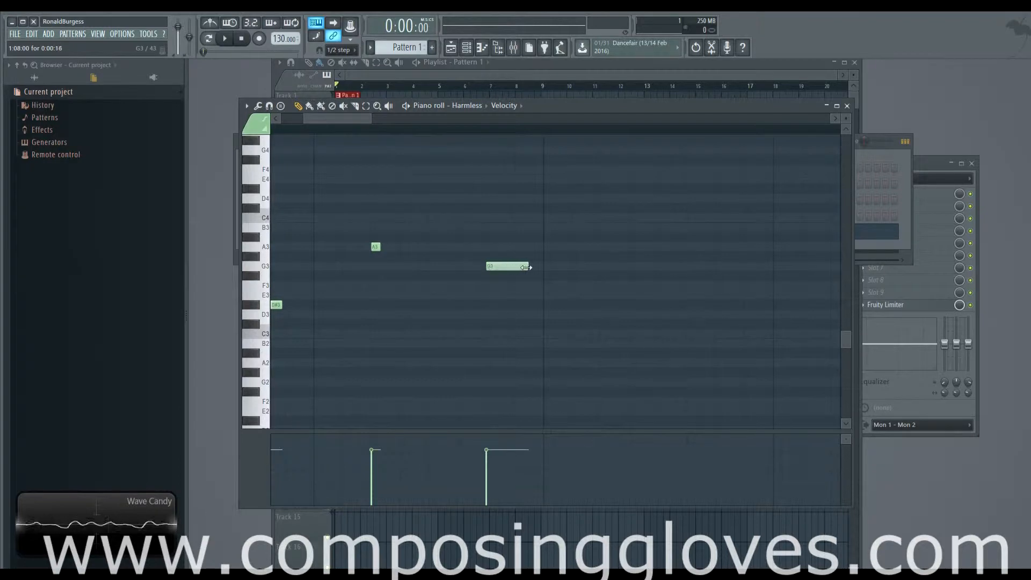
Play the phrase and add a C3 note two steps long at step 9 of the first bar.
scroll(515, 312, left, 3)
scroll(515, 312, down, 2)
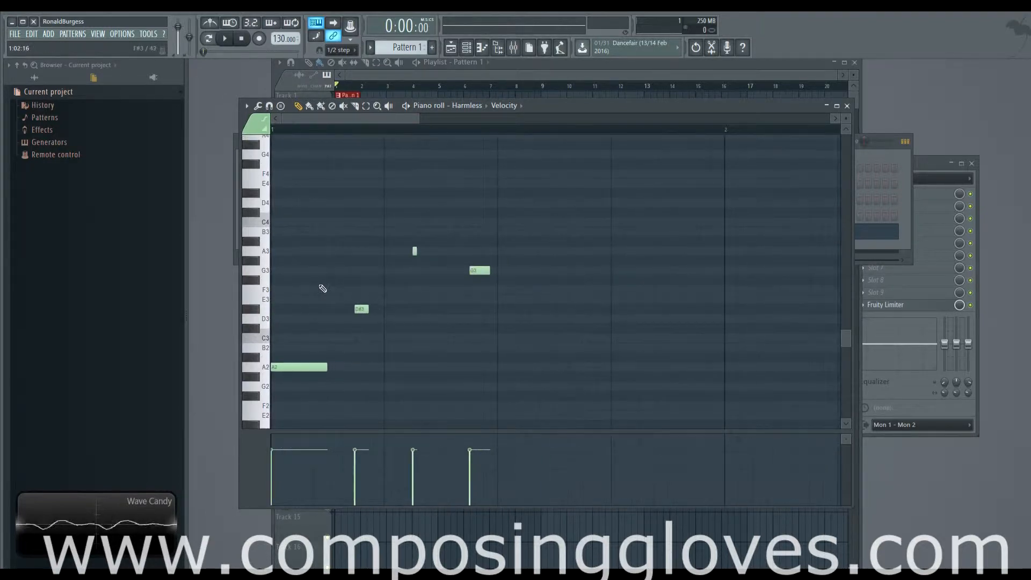
scroll(366, 295, down, 3)
scroll(366, 294, up, 2)
key(space)
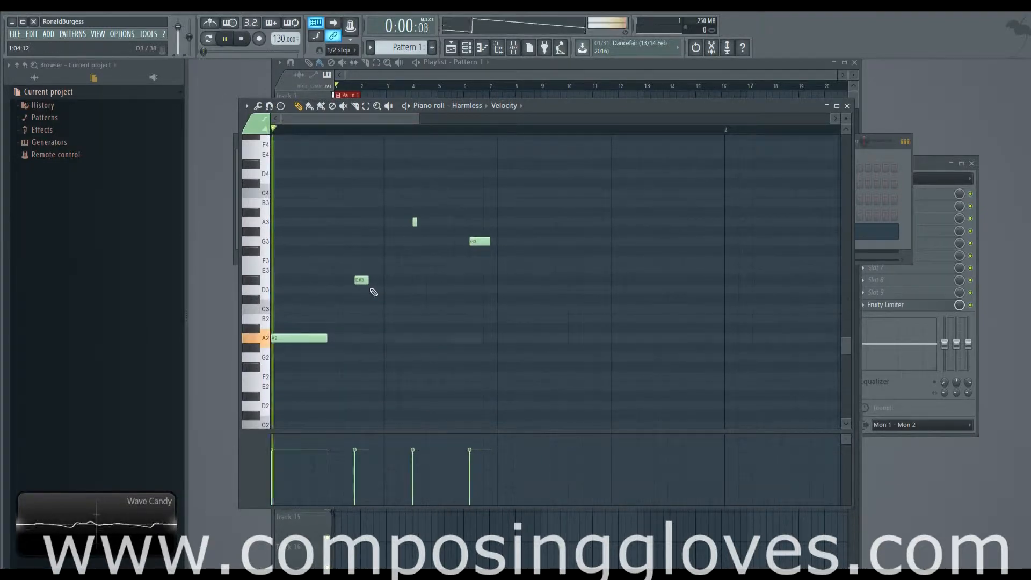
key(space)
drag(309, 336, 535, 303)
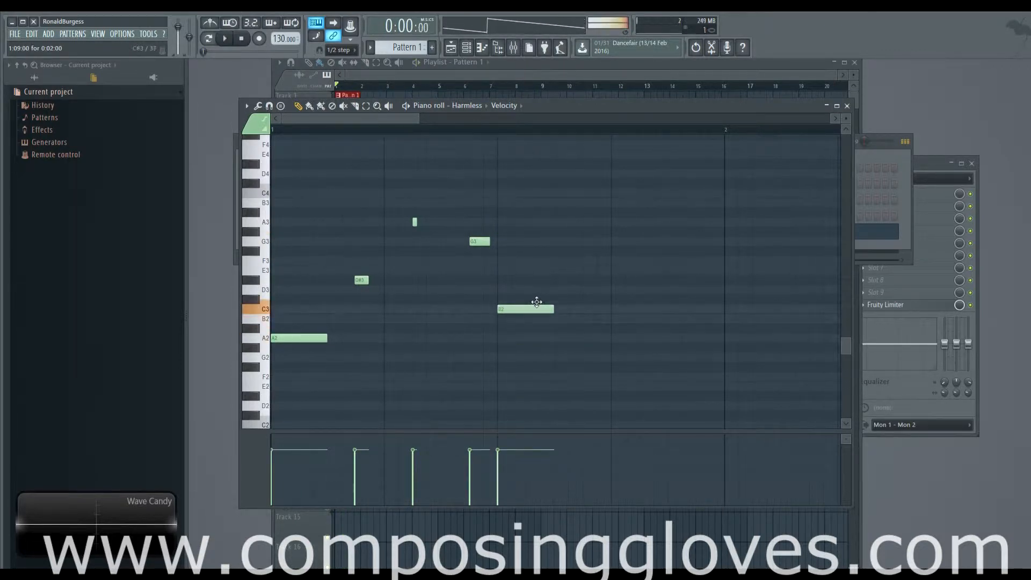
key(space)
key(space)
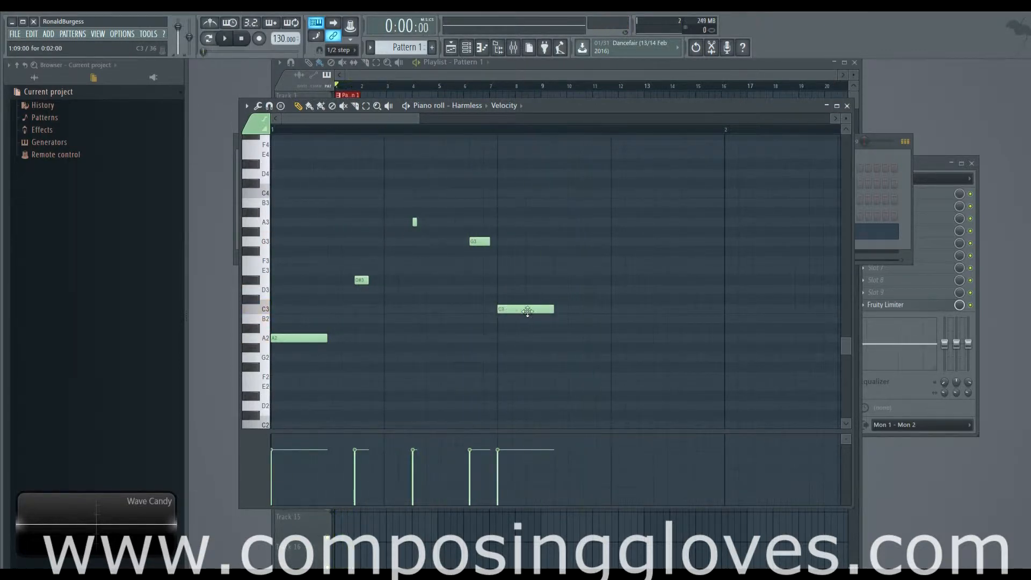
Extend the first bar with one-step A2, D3 and C3 notes, nudging A2 slightly before step 12 and ending with C3 on step 16.
click(586, 339)
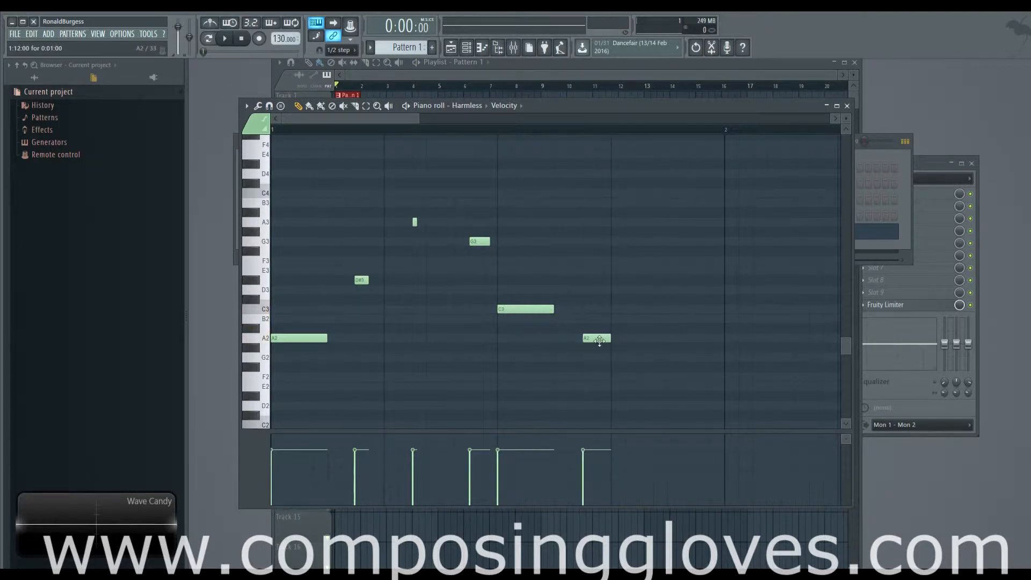
drag(600, 340, 596, 339)
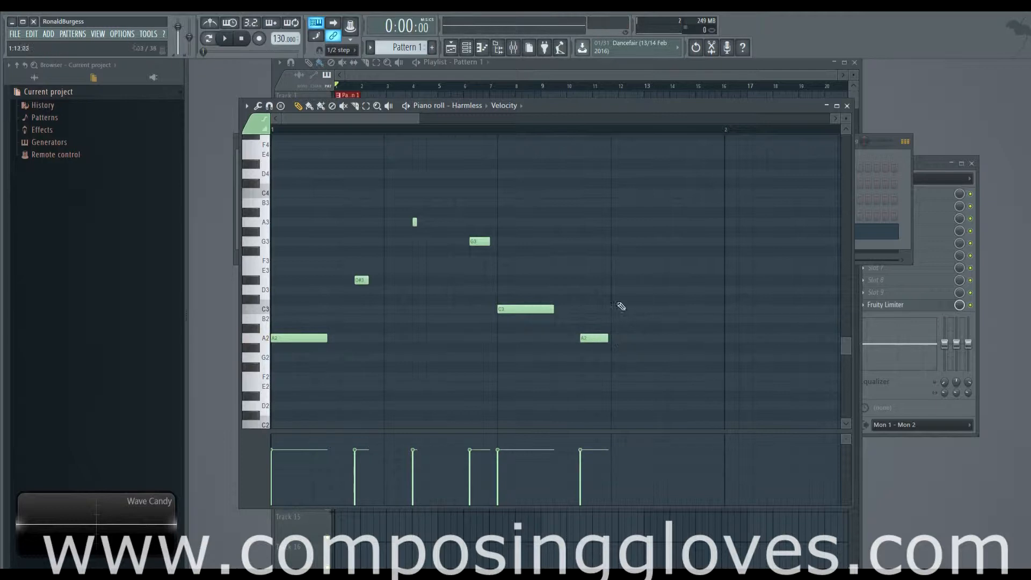
click(626, 289)
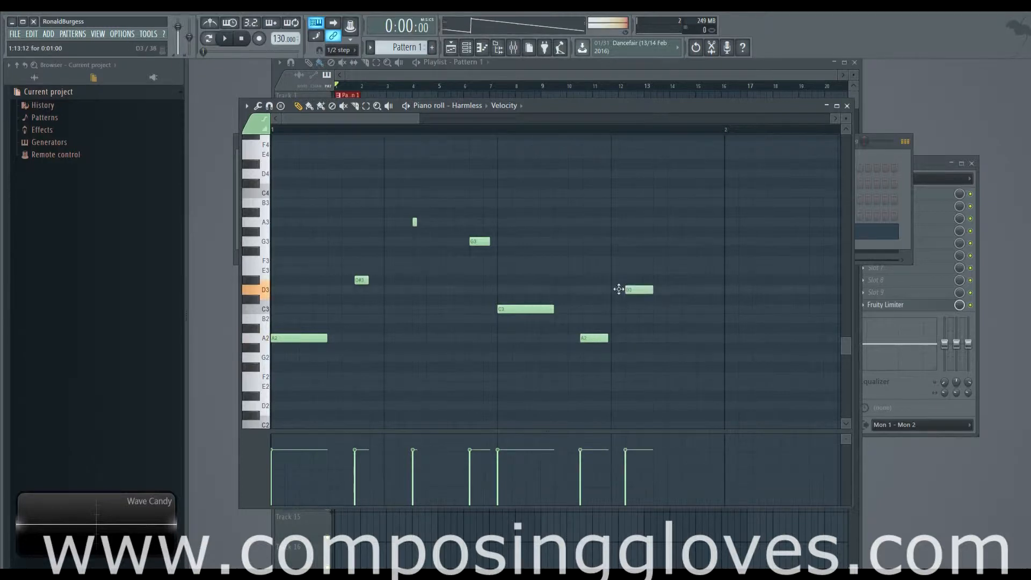
click(698, 309)
Play the phrase and move the last D3 note half a step later, onto step 14.
key(space)
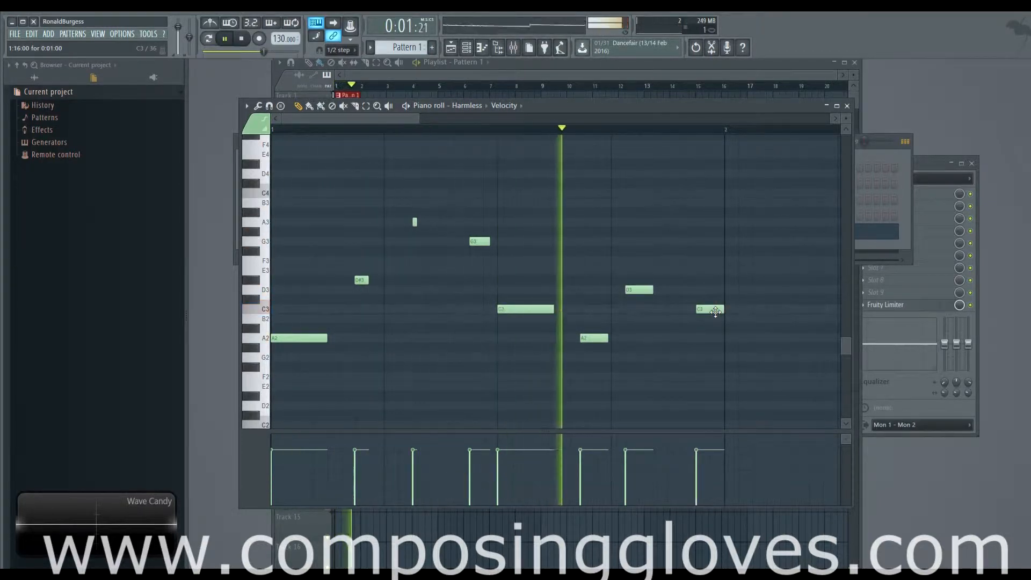
drag(630, 290, 644, 290)
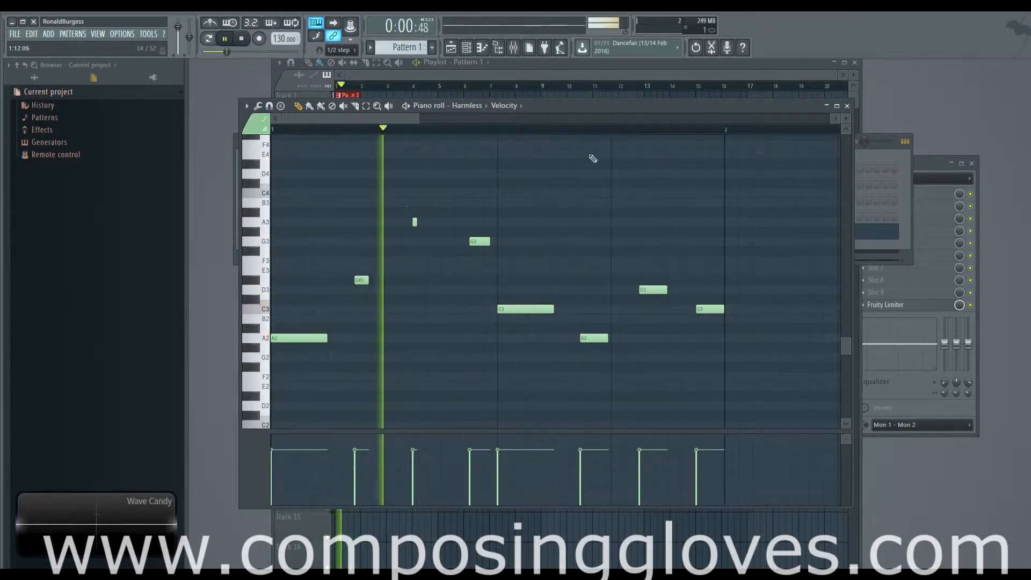
key(space)
Look at the Harmless plugin's settings from the channel rack and return to its piano roll.
key(ctrl+a)
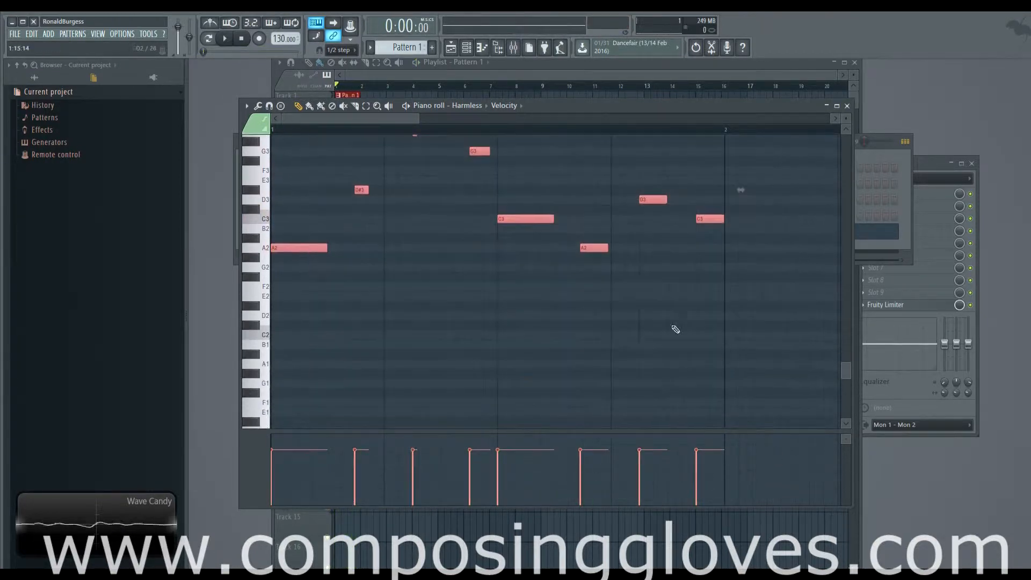
key(F6)
click(325, 232)
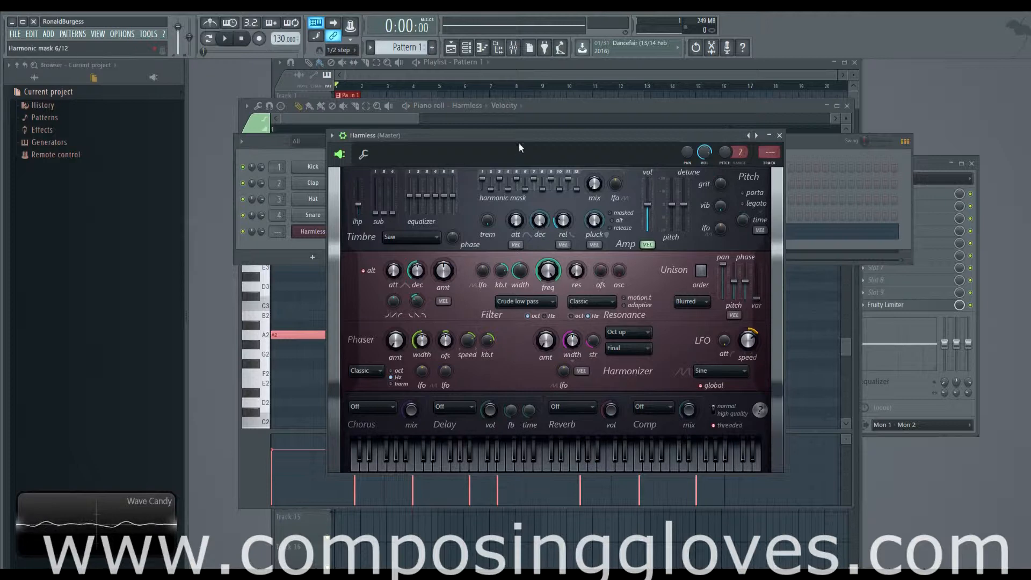
click(799, 155)
click(757, 230)
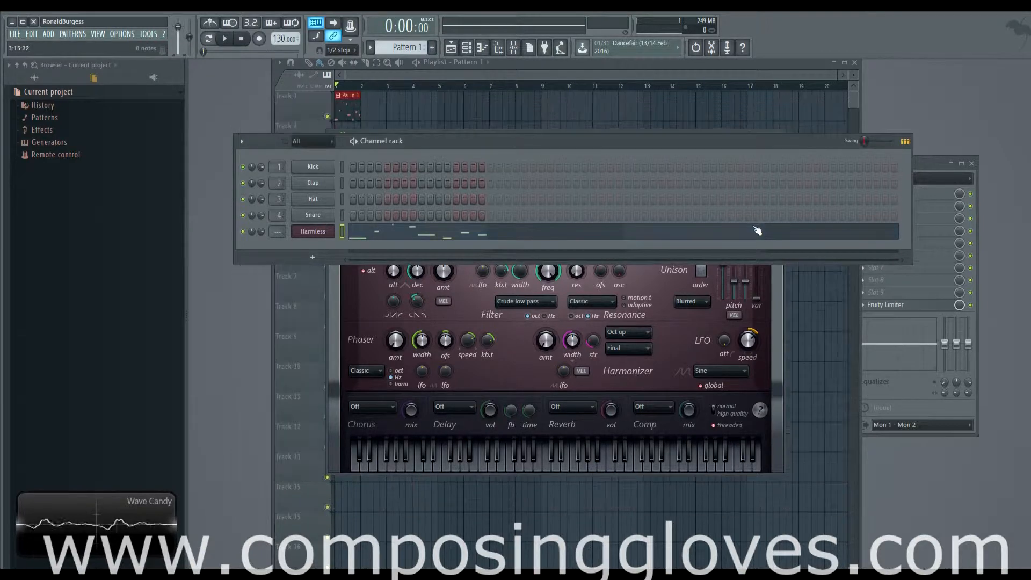
click(756, 230)
Duplicate all notes of the first bar so that the copy starts at bar 2, and clear the selection.
key(ctrl+a)
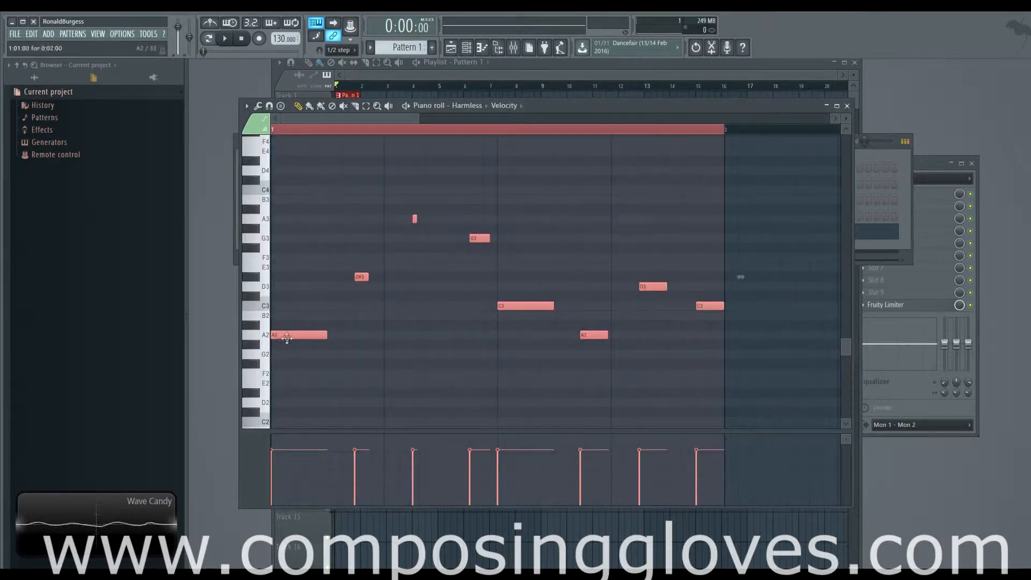
drag(287, 337, 747, 338)
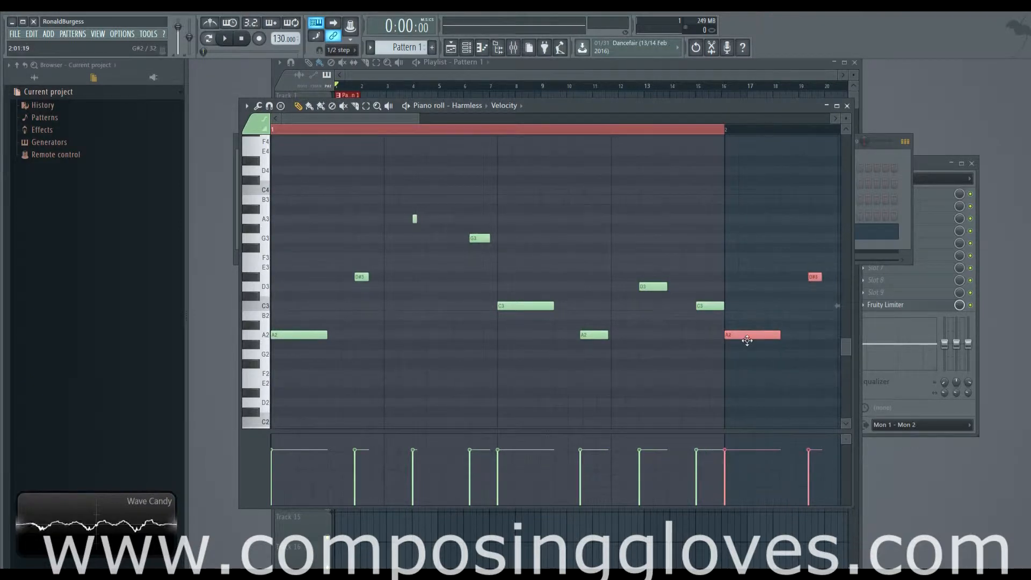
click(625, 139)
scroll(358, 167, up, 1)
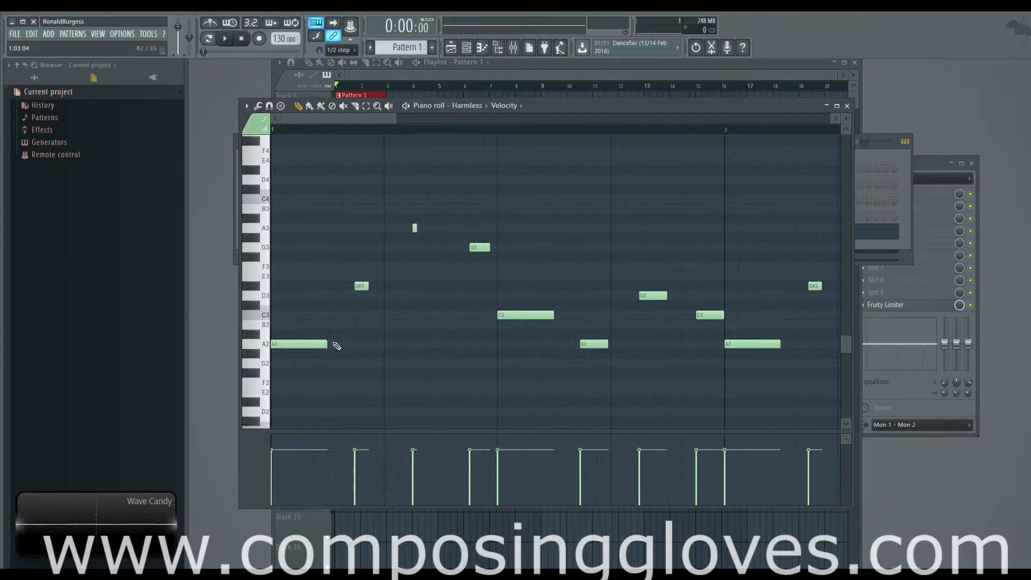
Play the pattern and raise the first note of bar 2 to F3.
click(861, 263)
click(845, 344)
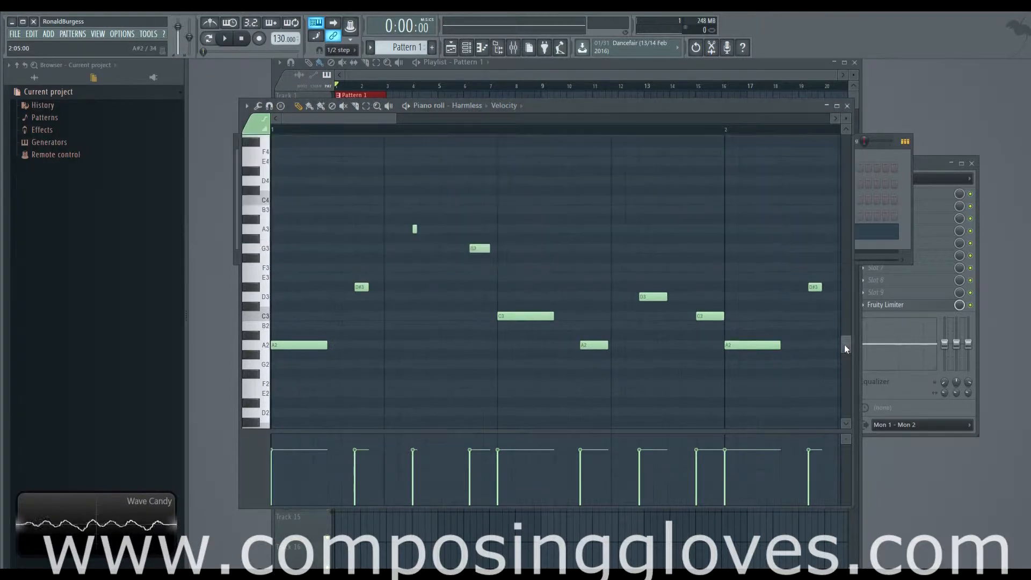
scroll(730, 275, right, 5)
scroll(688, 247, down, 3)
key(space)
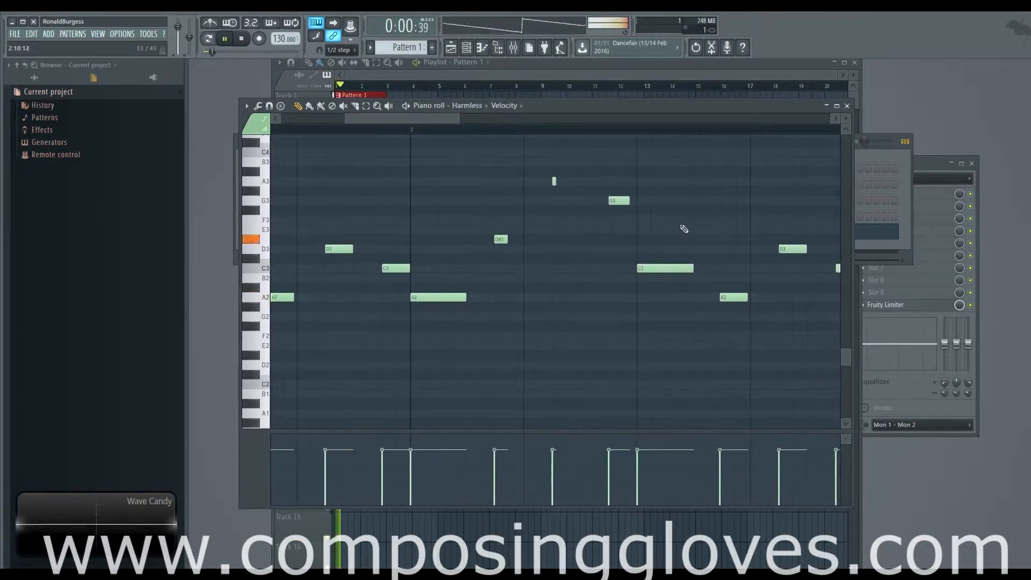
key(space)
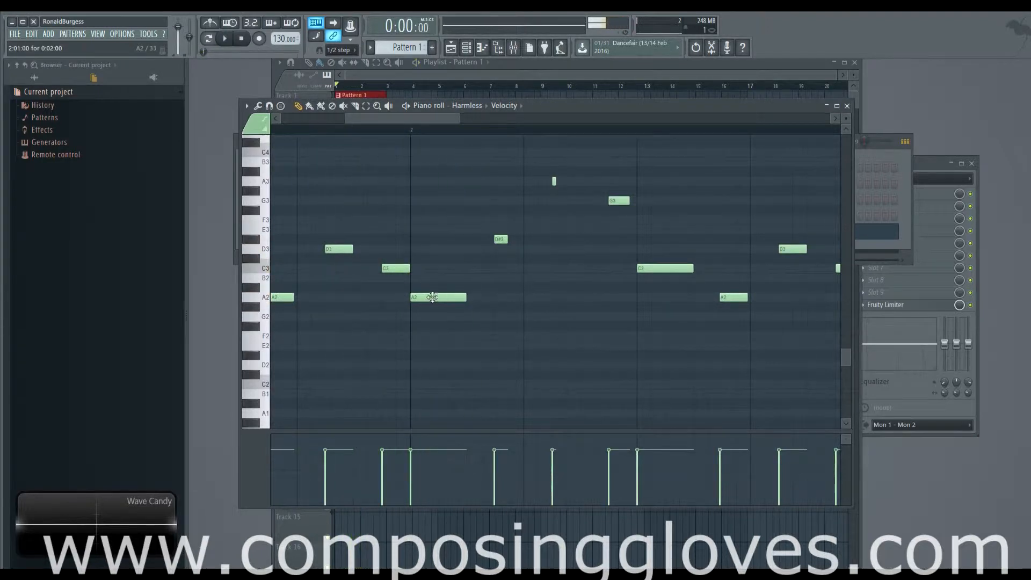
drag(435, 297, 435, 218)
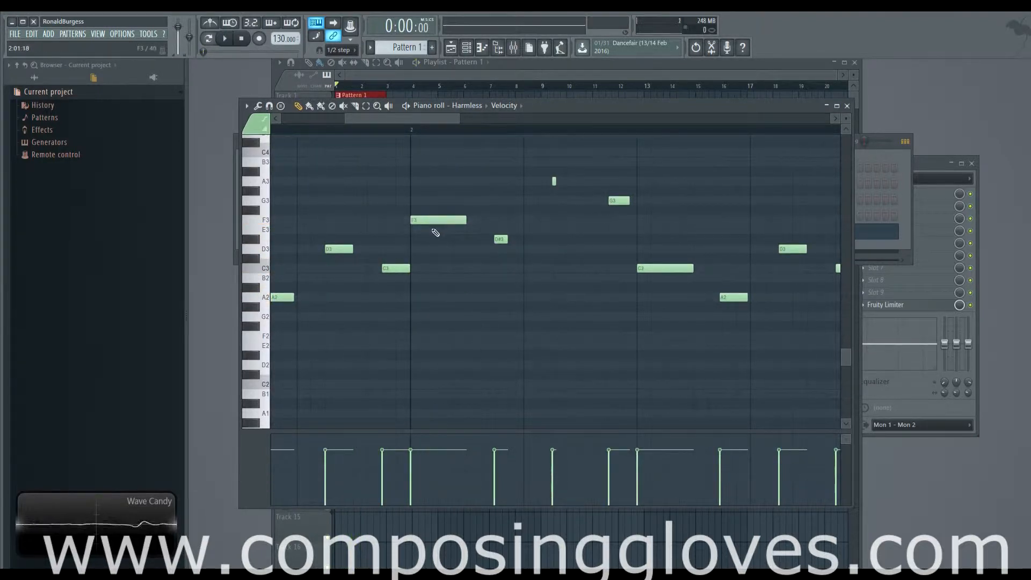
scroll(436, 232, up, 1)
scroll(433, 236, down, 2)
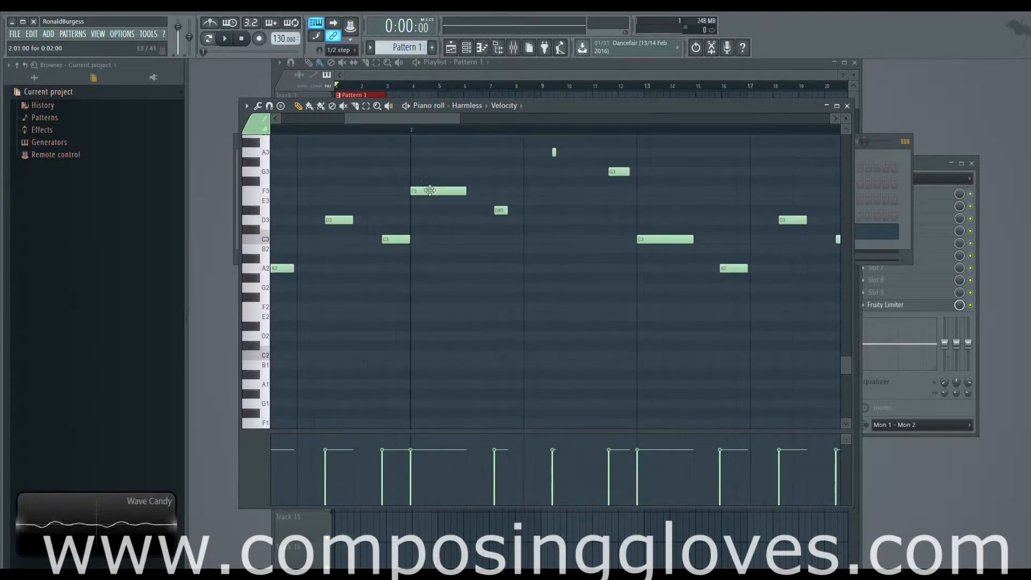
Set the playback position to the start of bar 2 and listen to the second bar.
click(413, 133)
key(space)
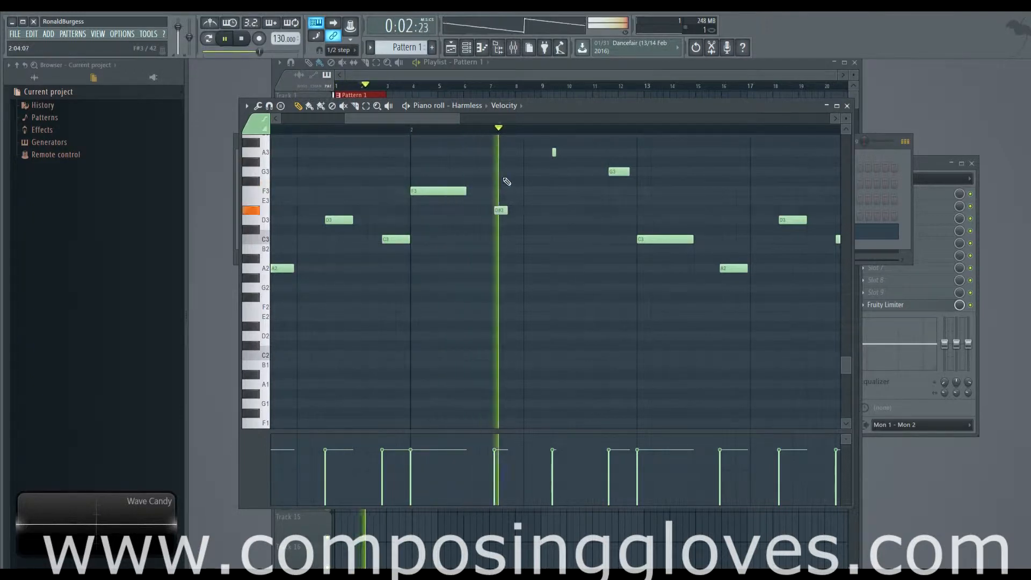
drag(505, 180, 432, 210)
key(space)
Preview the long C3 note in bar 2 and raise the A2 note that follows it to D#3.
click(594, 268)
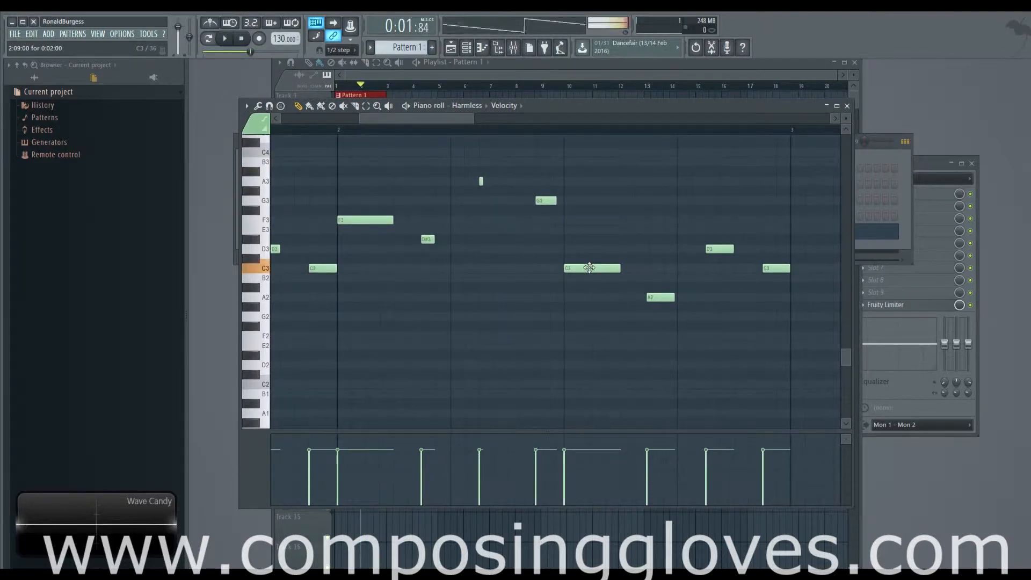
click(382, 220)
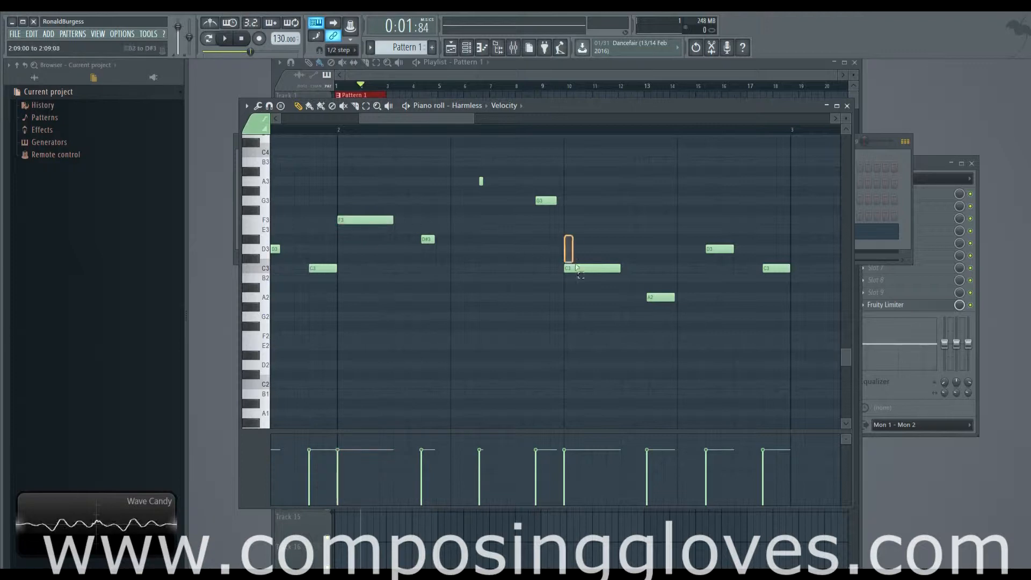
click(591, 268)
drag(661, 298, 661, 239)
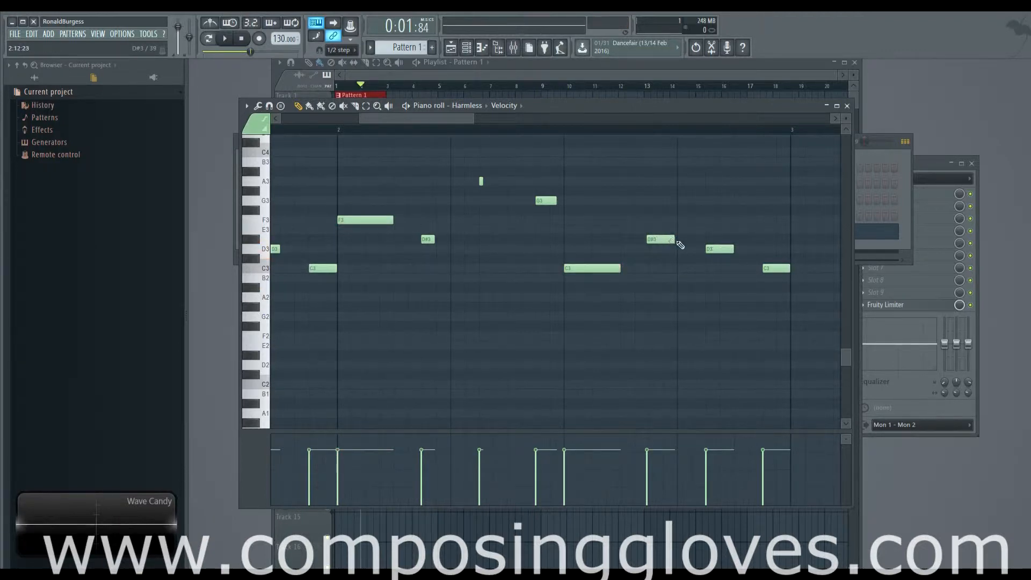
Place an E3 slide note over the D#3 note late in bar 2, shorten it to 0:00:09 and play it.
click(680, 231)
right_click(681, 230)
click(677, 228)
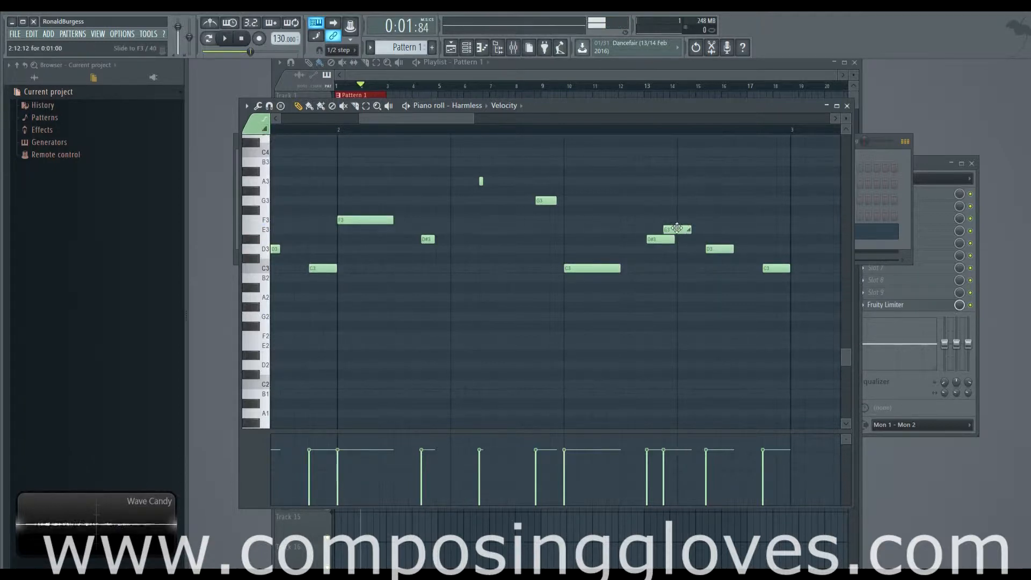
key(space)
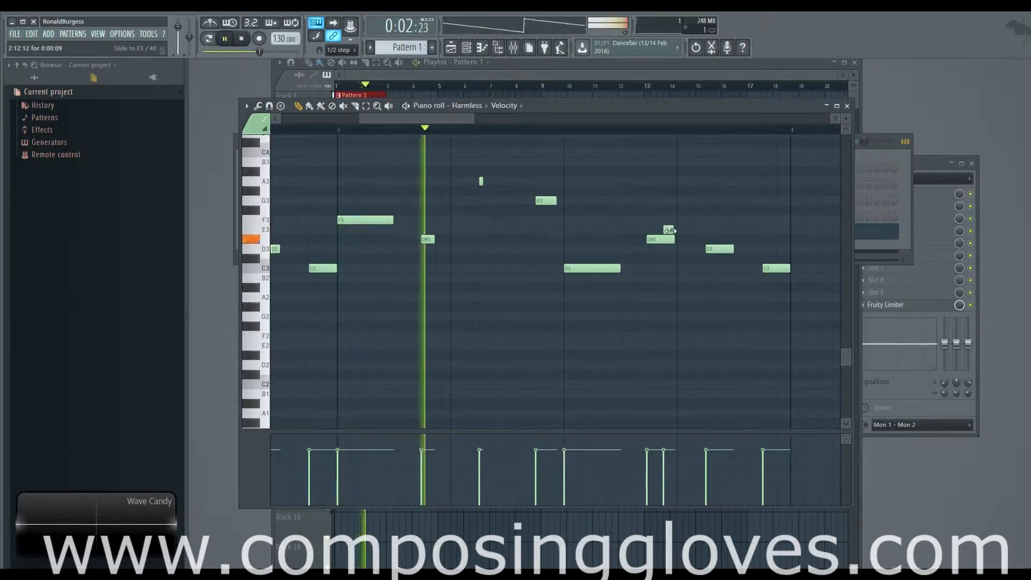
key(space)
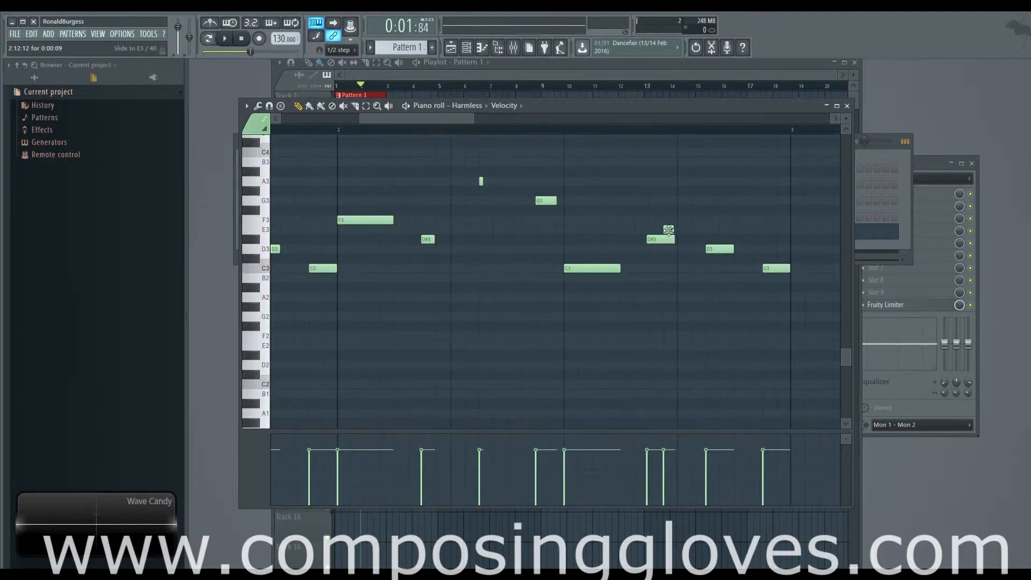
Play the phrase from the start and add a C#3 slide note of 0:00:09 over bar 1's long C3 note at step 10.
drag(550, 249, 729, 263)
key(space)
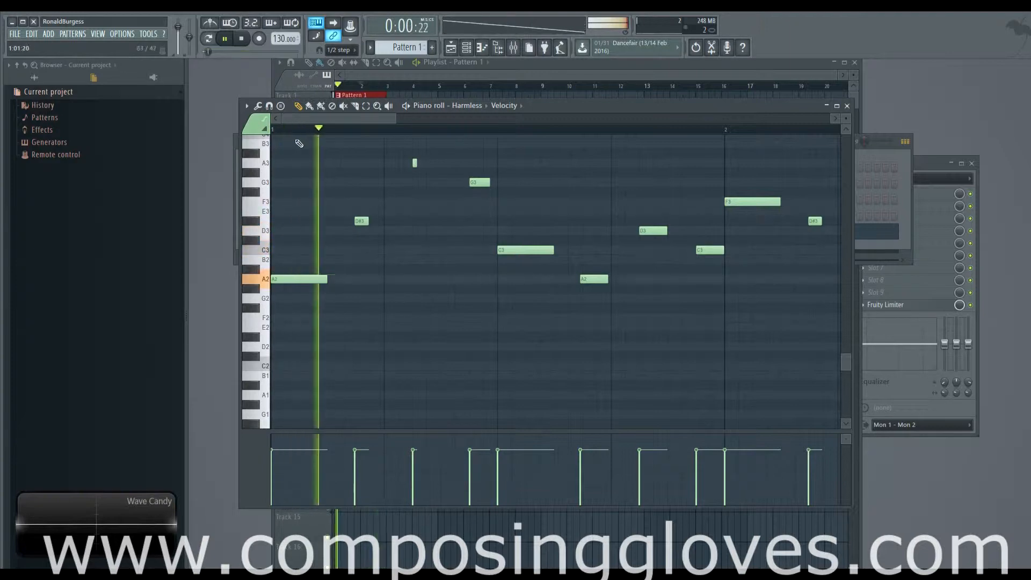
scroll(420, 212, up, 2)
key(space)
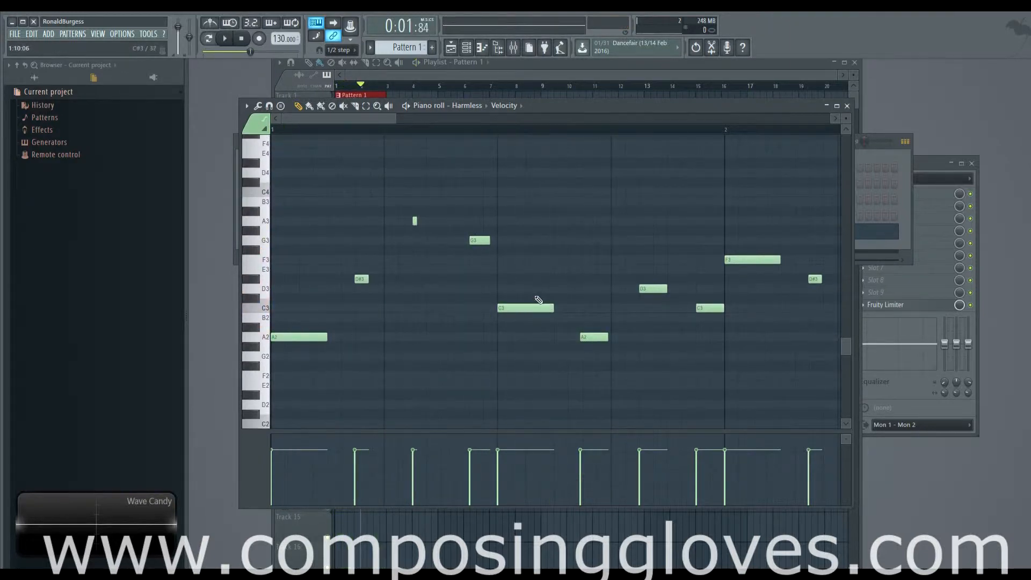
click(539, 300)
key(space)
key(space)
key(space)
key(space)
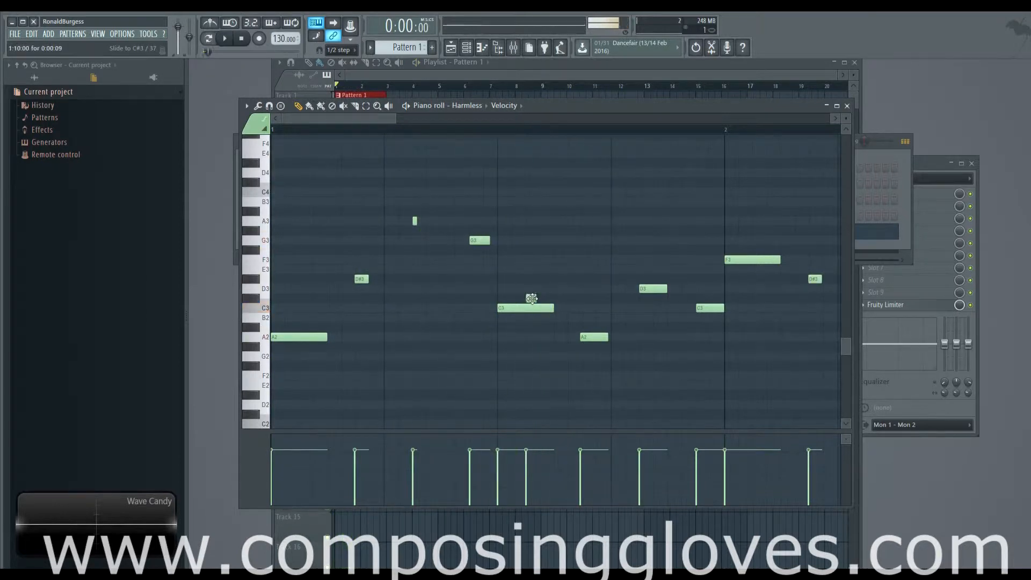
Add a second slide note just after the C#3 slide, lower it to C3 and play the phrase.
click(544, 299)
drag(545, 298, 546, 309)
scroll(553, 307, up, 4)
key(space)
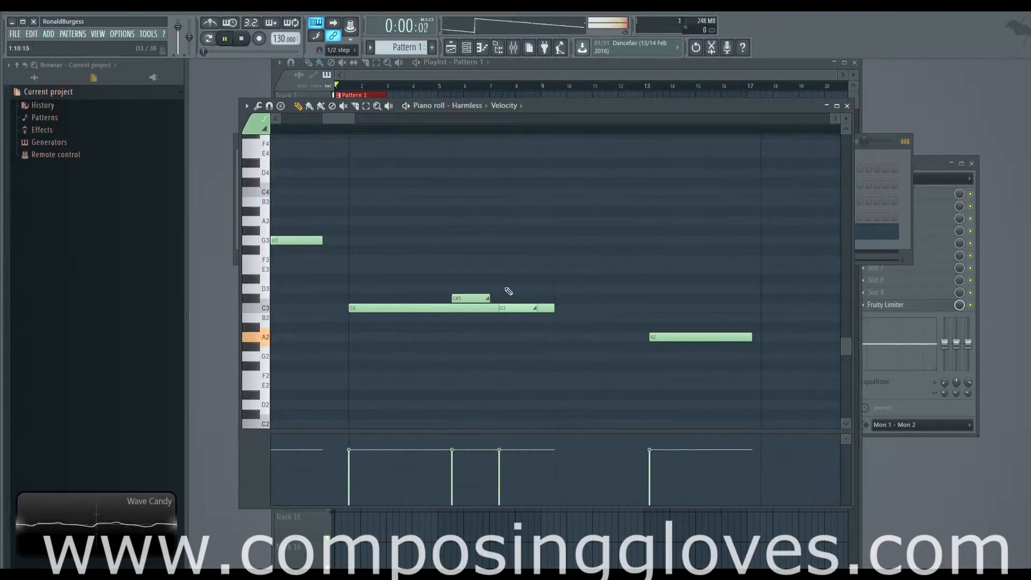
key(space)
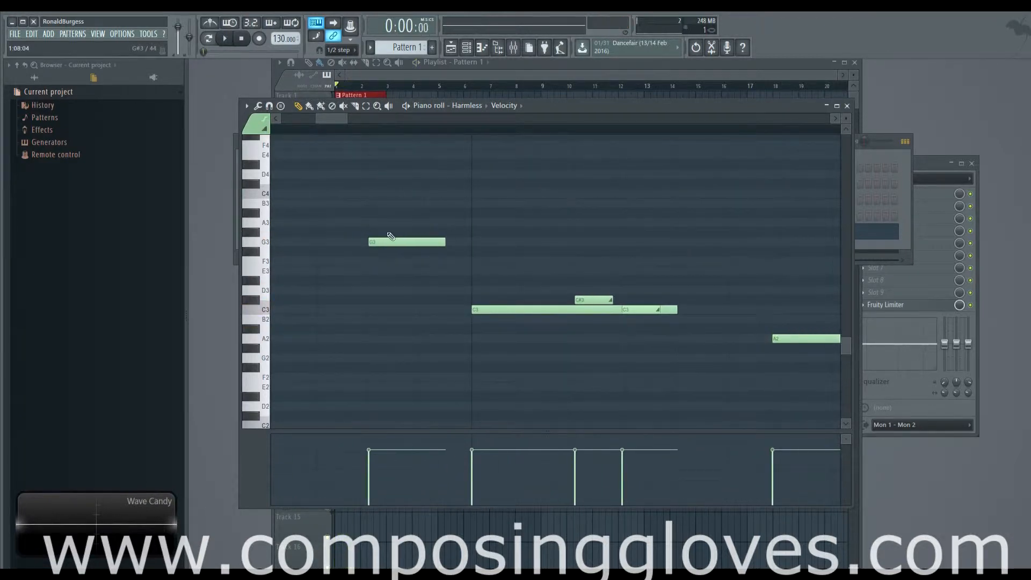
Try all the notes one octave higher and move them back down an octave.
key(ctrl+a)
scroll(387, 232, down, 5)
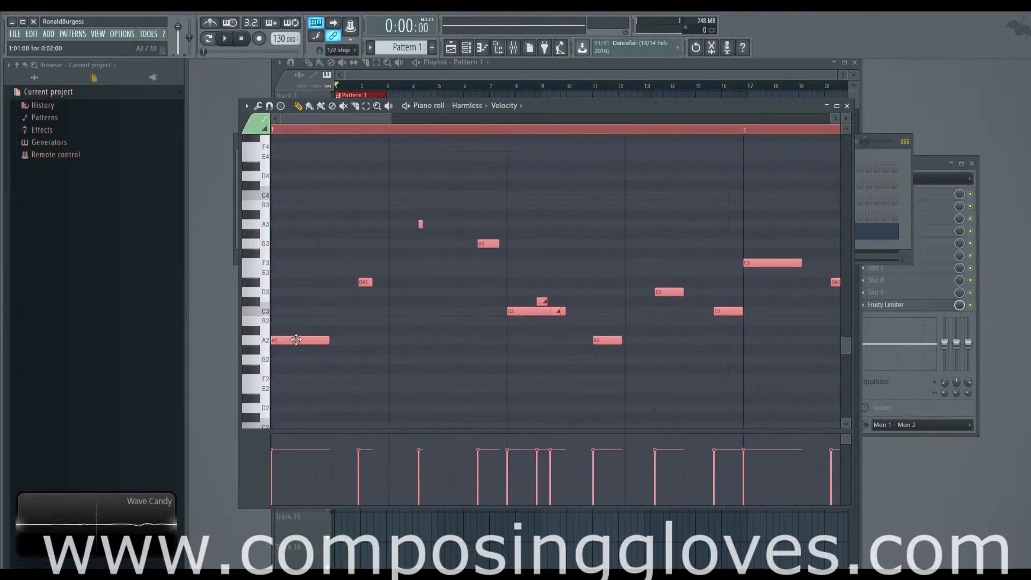
key(ctrl+Up)
key(space)
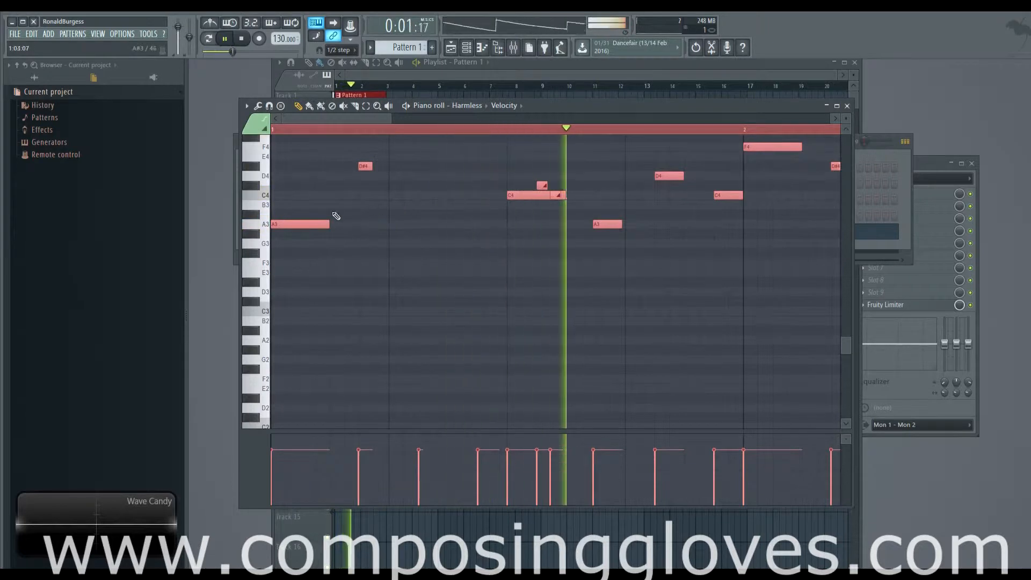
key(space)
drag(309, 223, 306, 335)
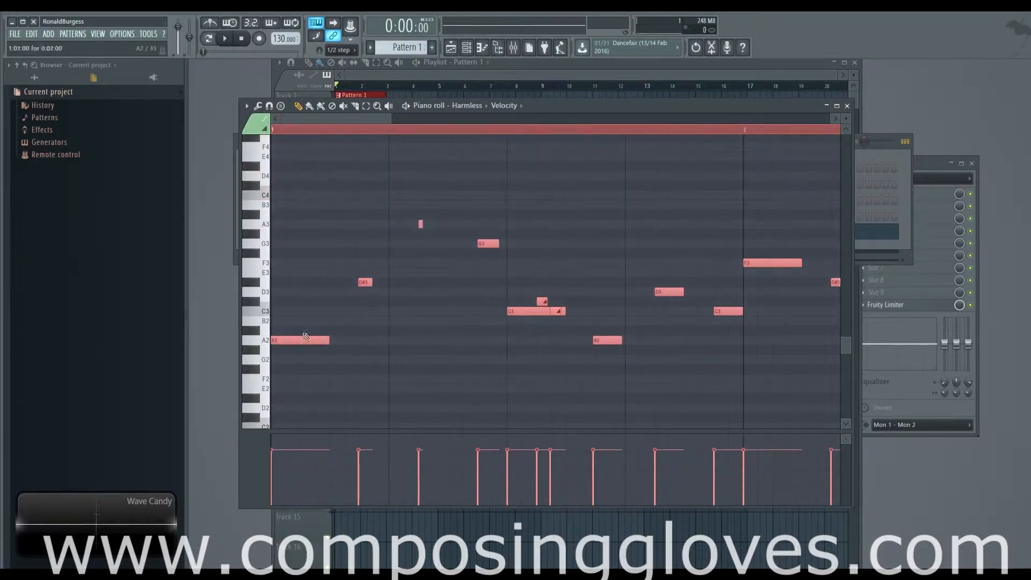
Open the Harmless synth, turn on its unison voices and adjust the unison pitch and phase while the phrase plays.
key(F6)
click(327, 234)
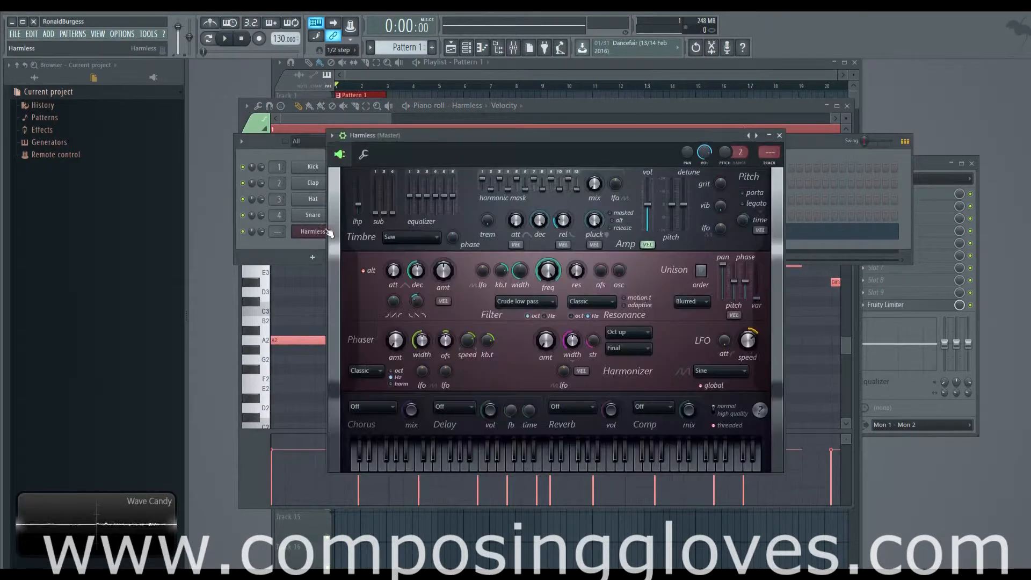
drag(557, 135, 546, 95)
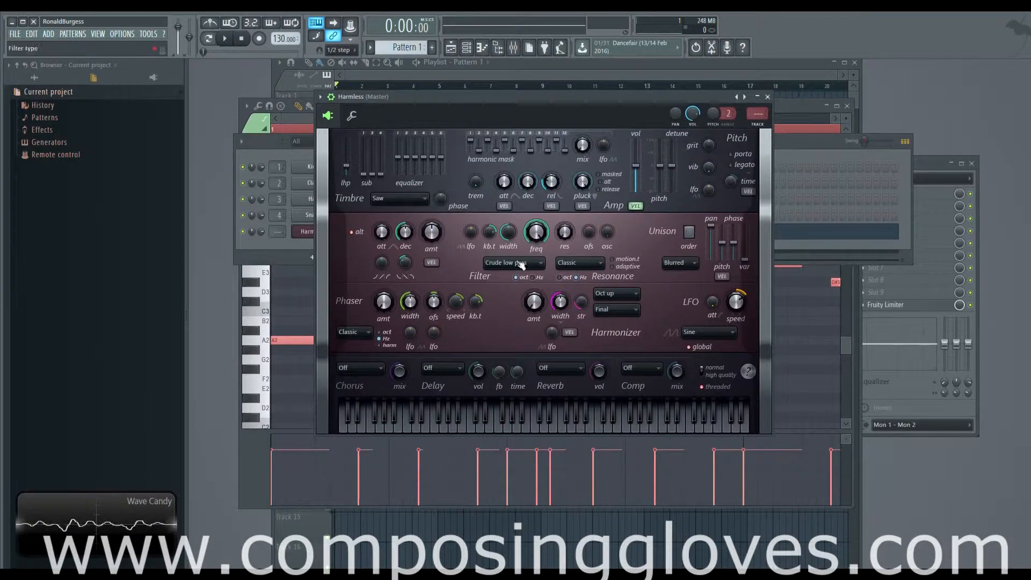
key(space)
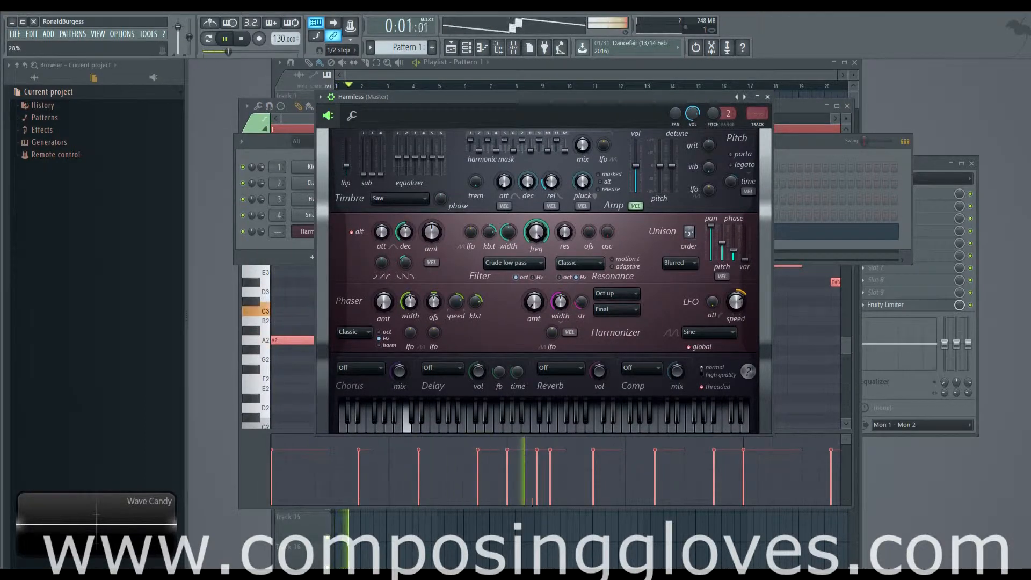
mouse_move(734, 242)
mouse_down()
mouse_move(722, 258)
mouse_move(735, 245)
mouse_up()
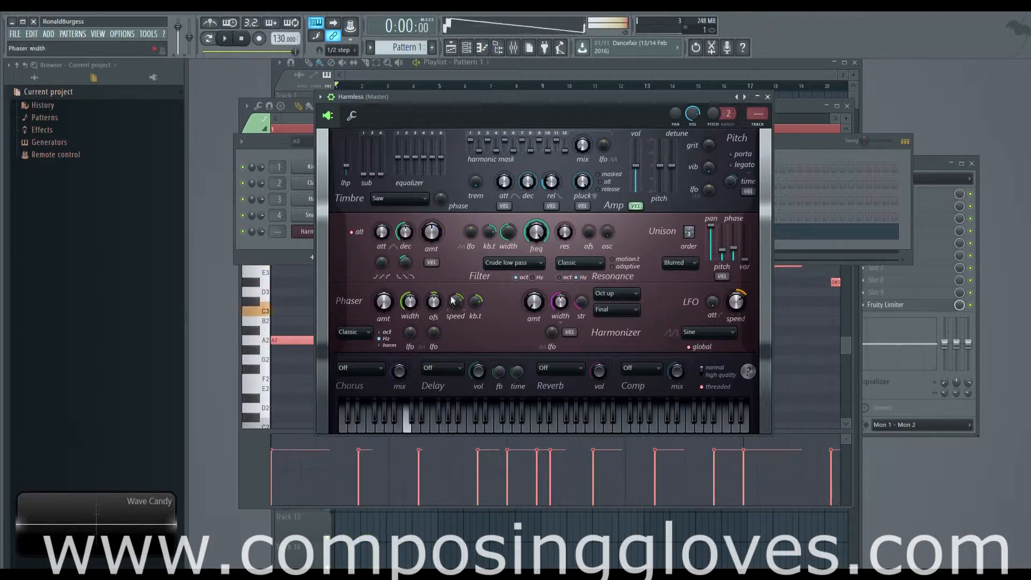
key(space)
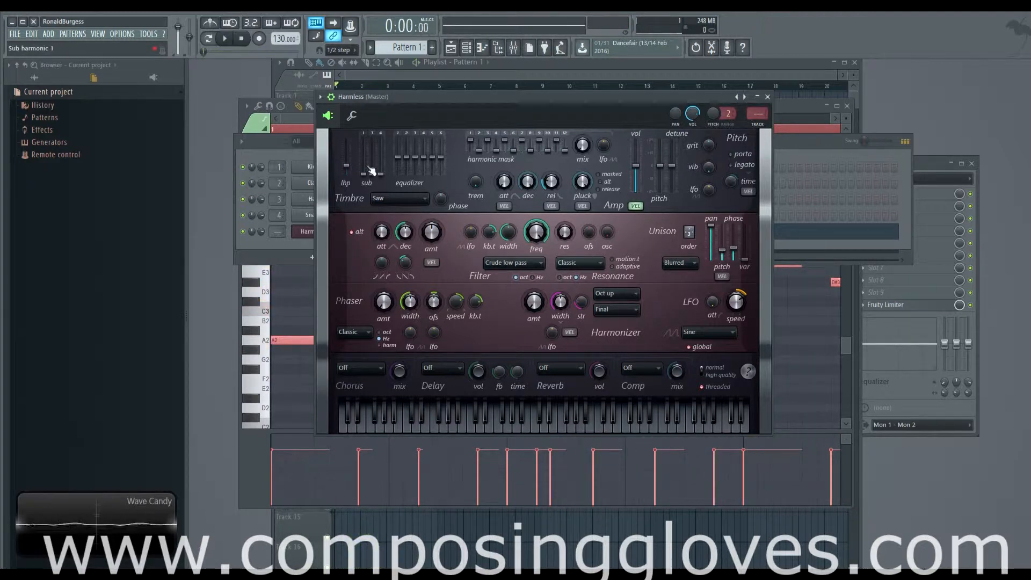
Keep the Saw timbre and reshape the Harmless timbre equalizer bands while the phrase plays.
click(417, 198)
click(405, 209)
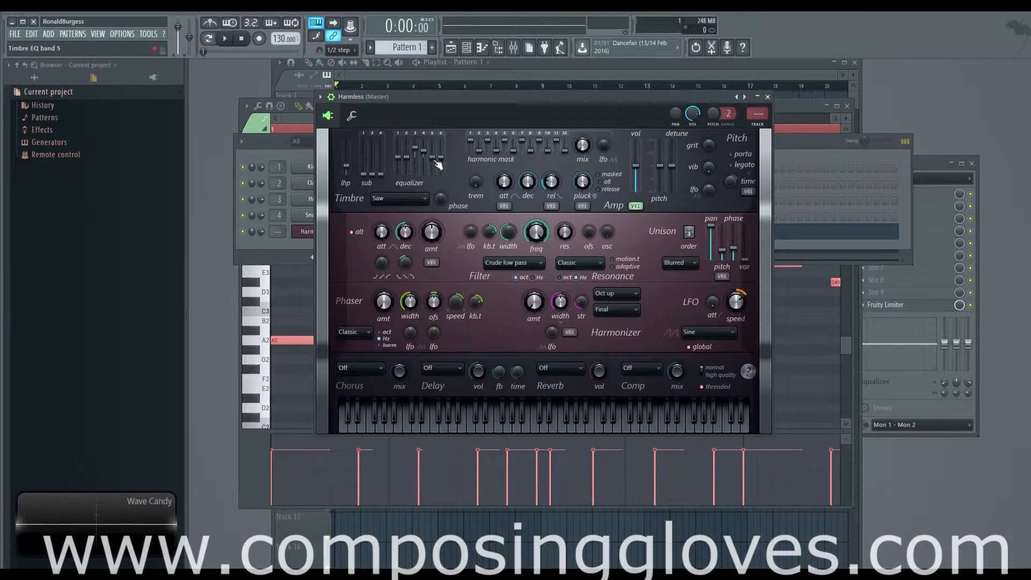
key(space)
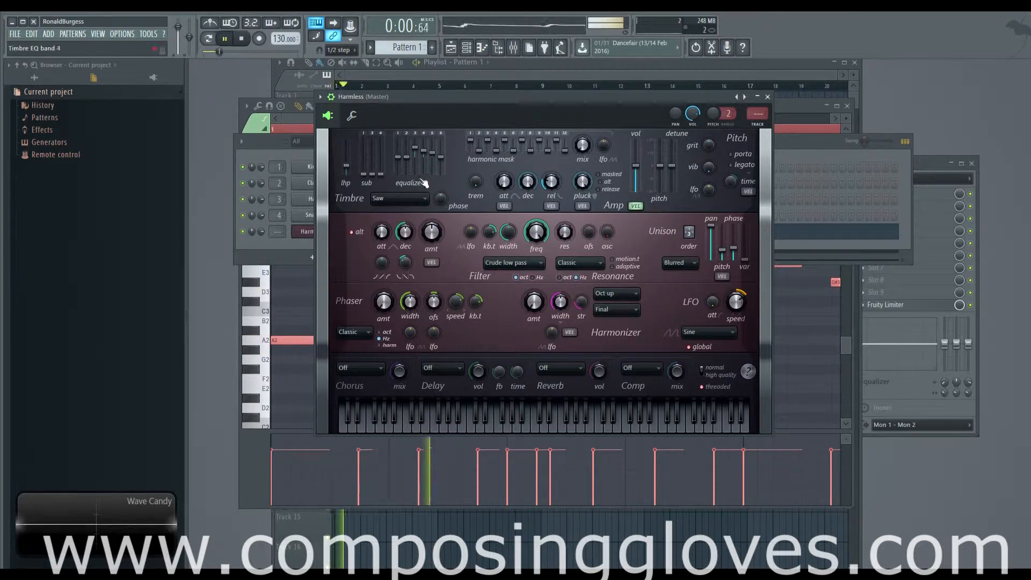
drag(398, 158, 424, 160)
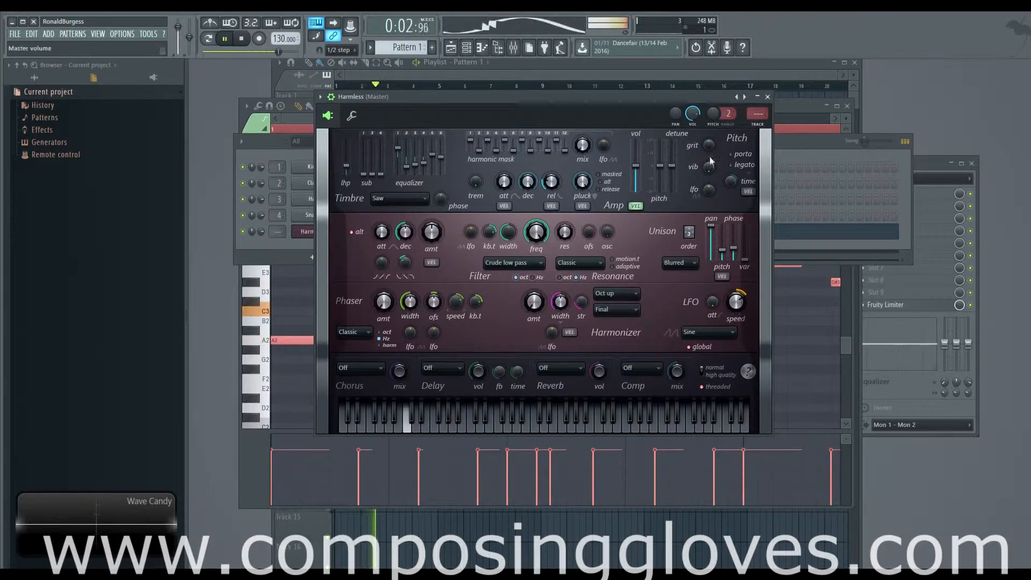
key(space)
Return to the Harmless piano roll, delete the stray A4 note at the start of bar 2 and select all of bar 2's notes.
click(813, 157)
click(680, 240)
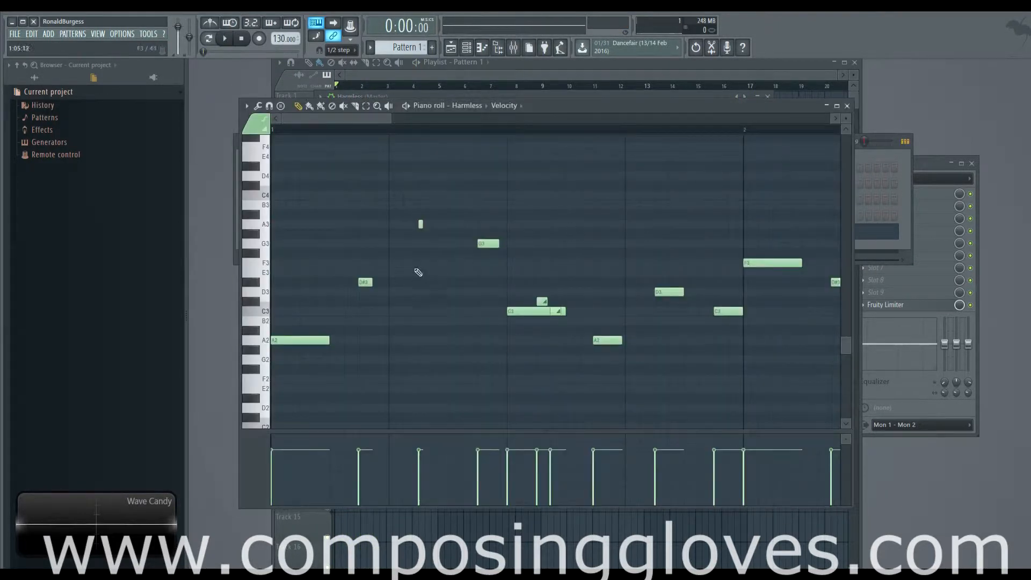
scroll(462, 257, up, 1)
click(470, 137)
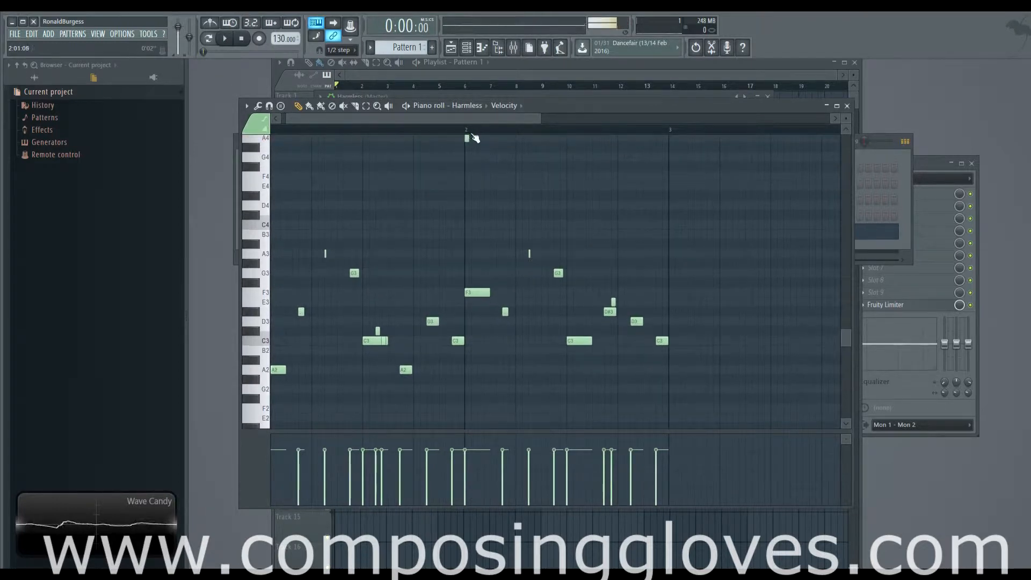
right_click(468, 140)
drag(477, 216, 678, 352)
scroll(671, 298, right, 1)
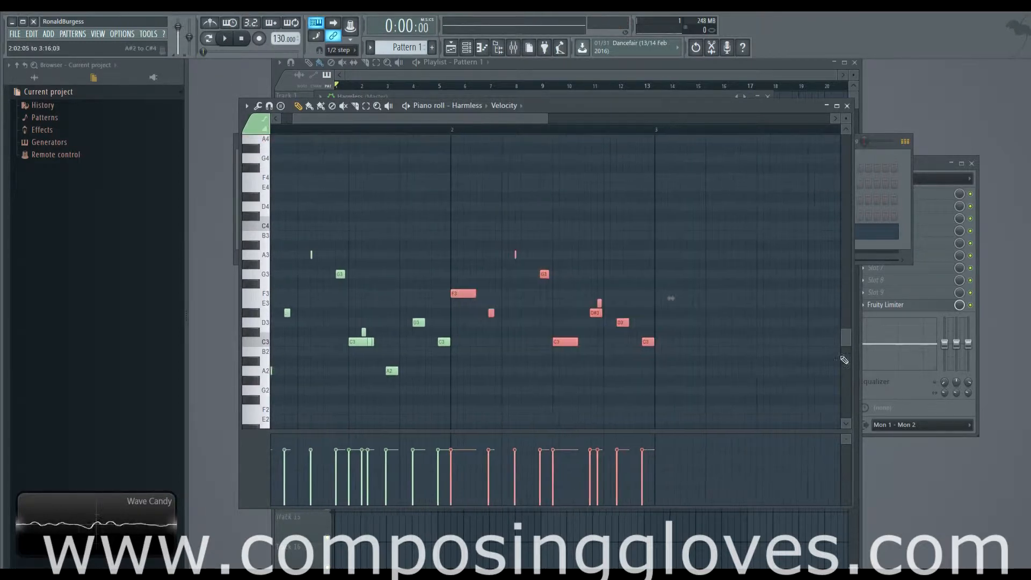
scroll(357, 138, left, 2)
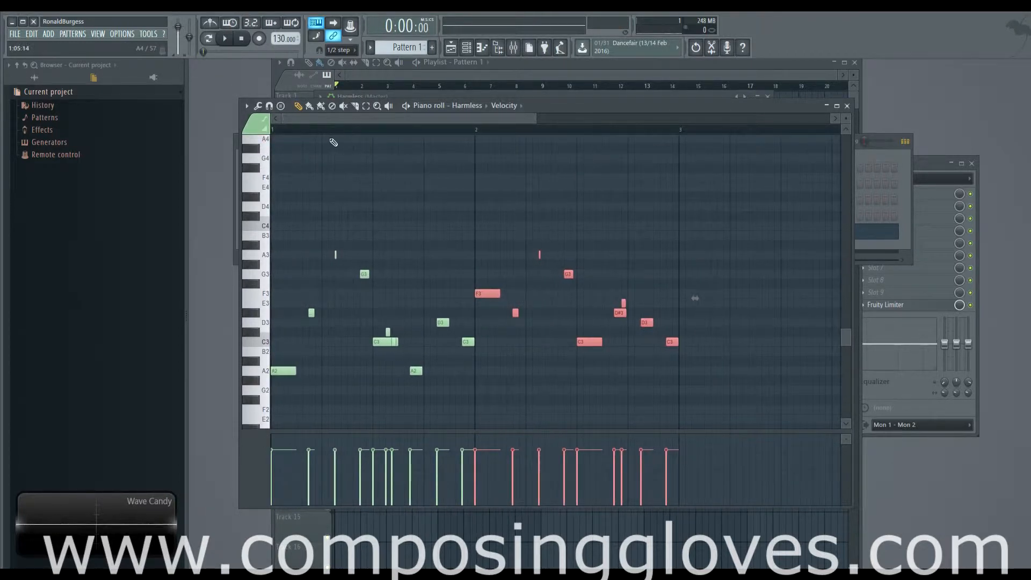
Play the whole two-bar phrase and bring the playlist forward to check the Pattern 1 clip.
key(space)
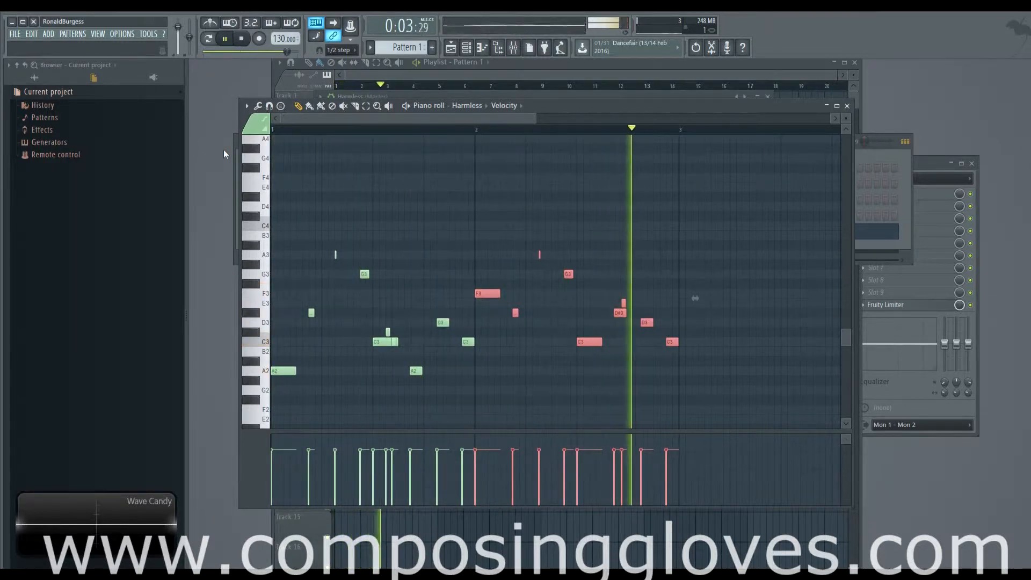
key(space)
click(427, 72)
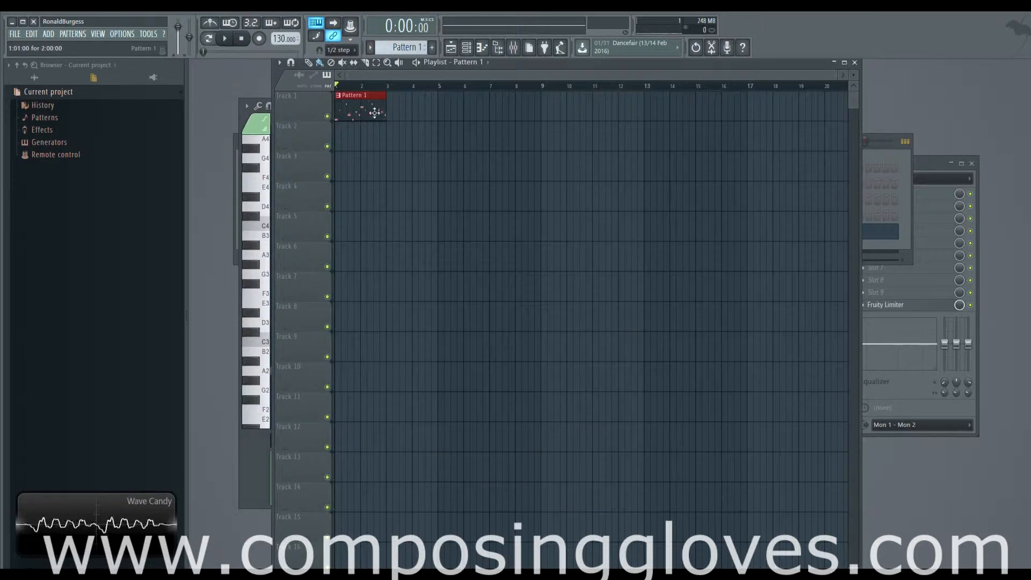
key(space)
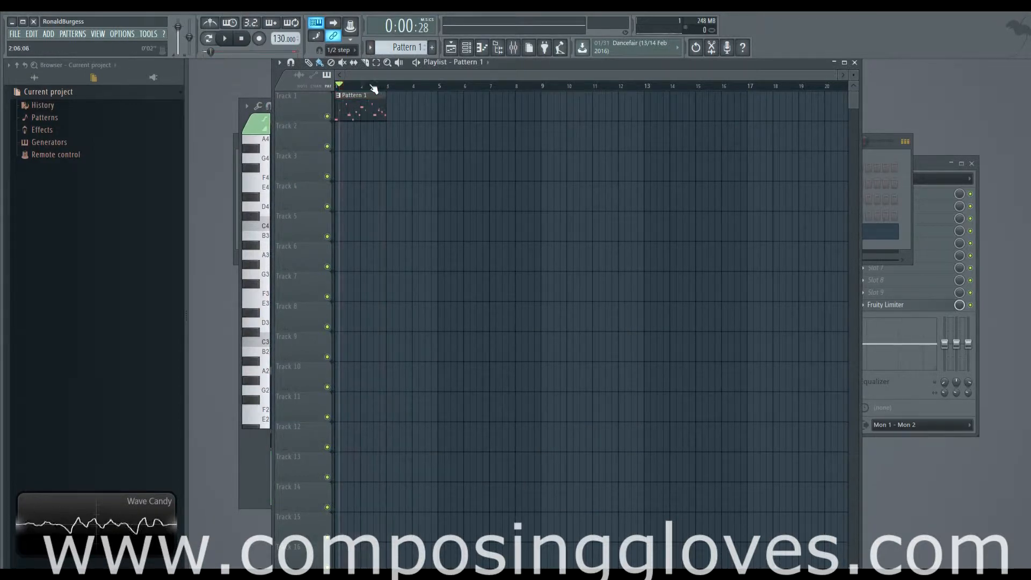
Open the Kick channel's sampler settings alongside the channel rack.
key(F6)
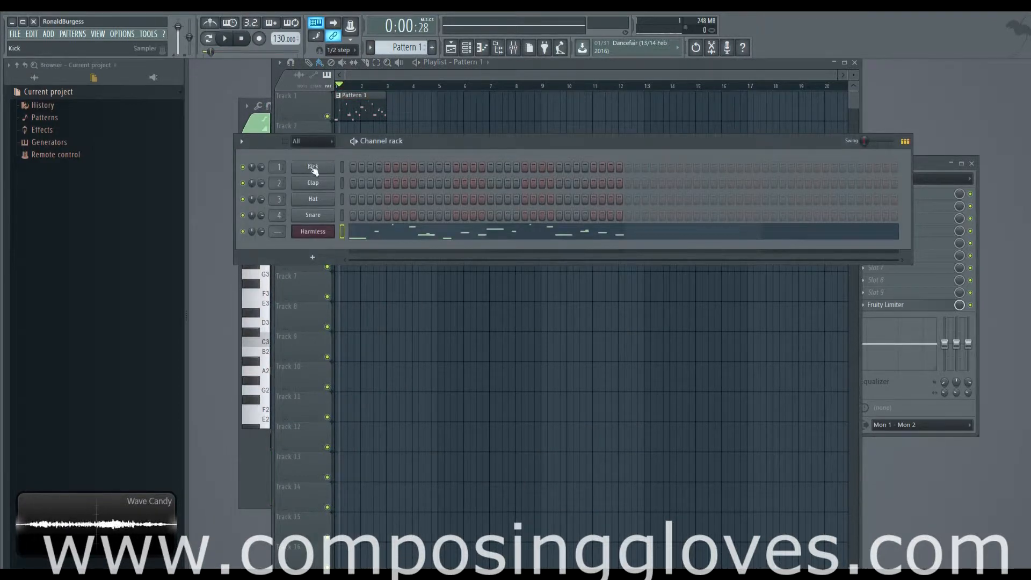
click(313, 167)
key(F6)
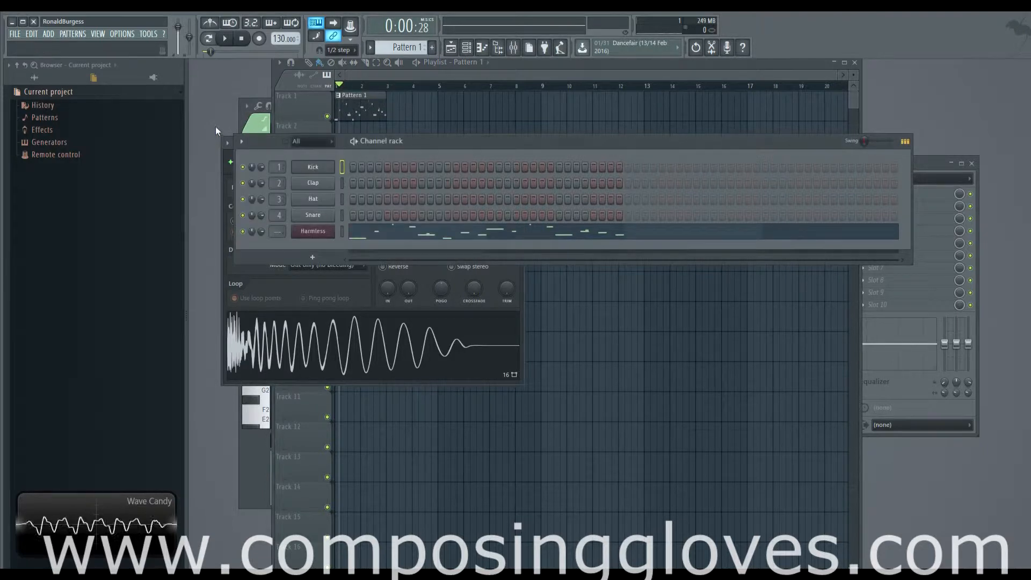
Browse the drum kicks in the Packs folder and audition kick samples such as FPC 5 Kick and Pow Kick.
click(24, 78)
scroll(59, 279, down, 6)
scroll(57, 190, up, 3)
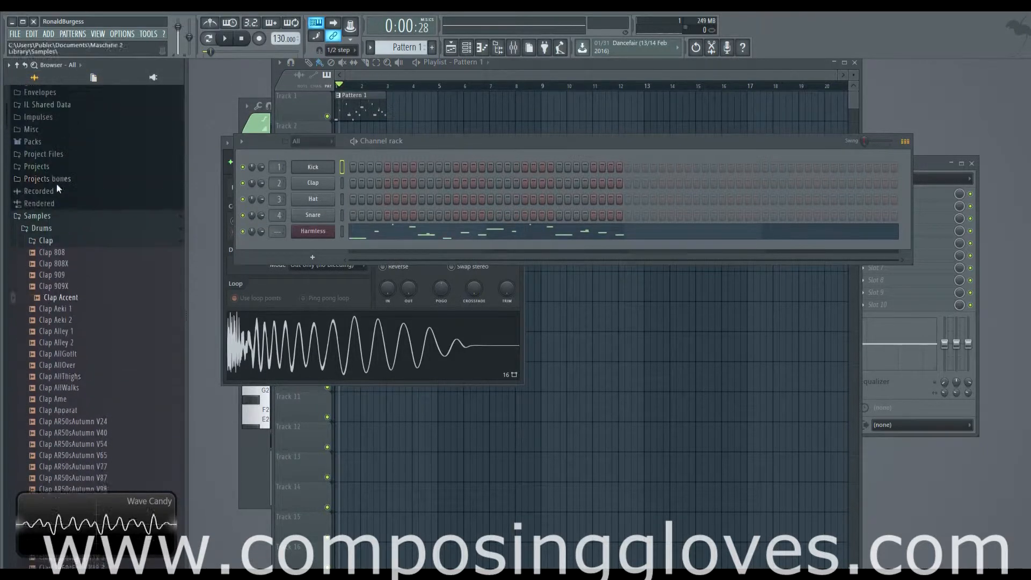
click(56, 241)
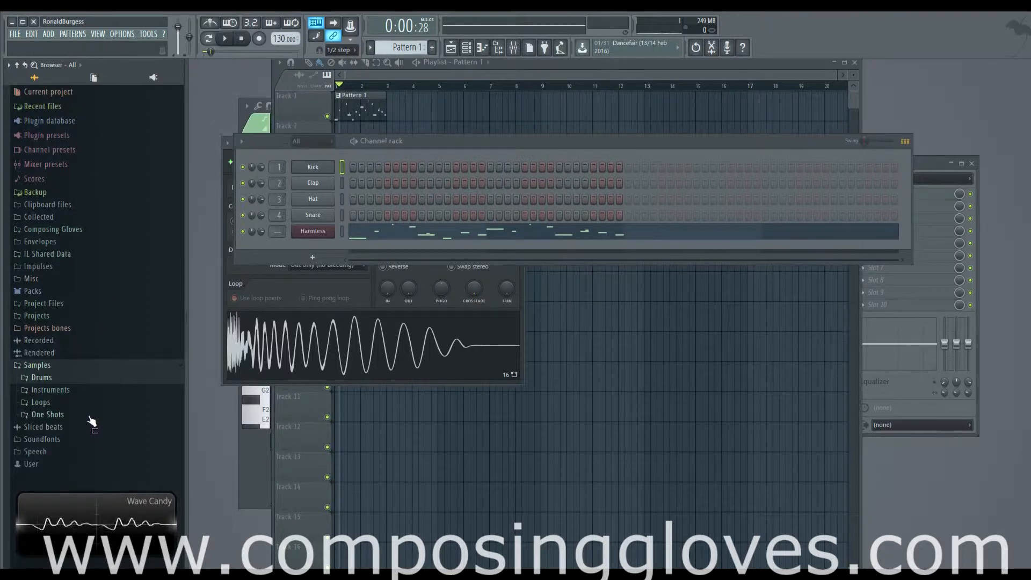
click(62, 292)
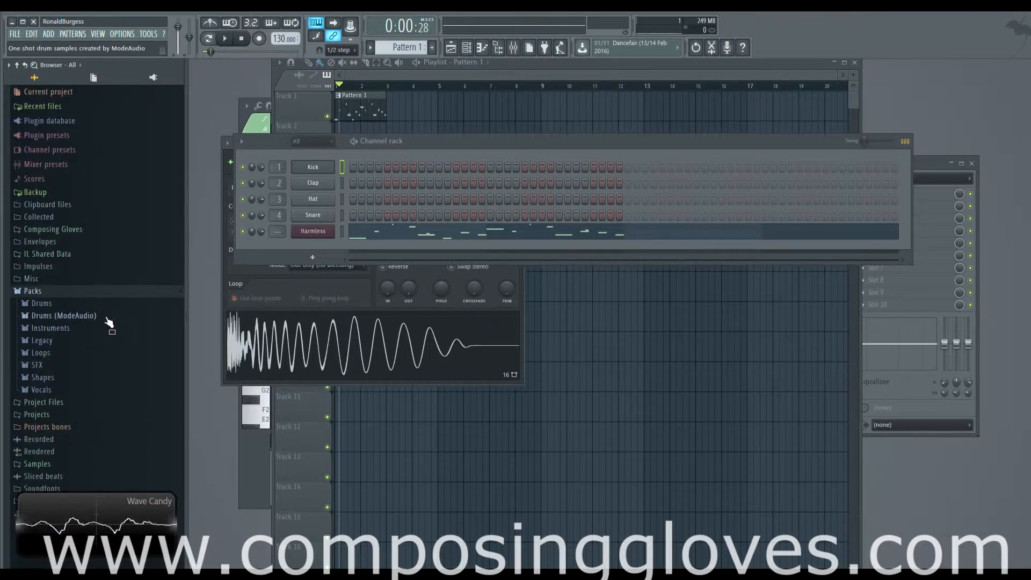
click(75, 310)
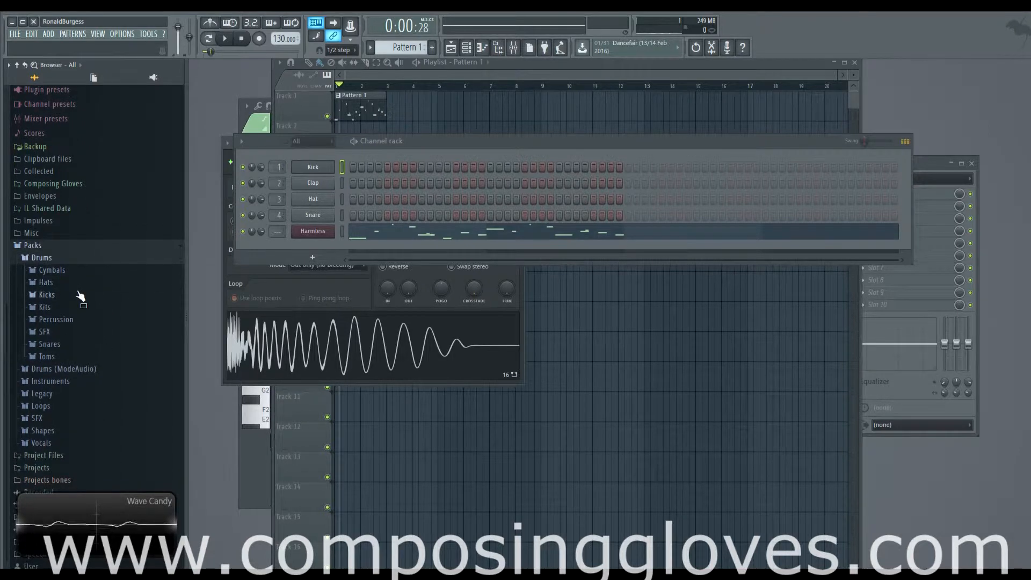
click(79, 296)
click(116, 454)
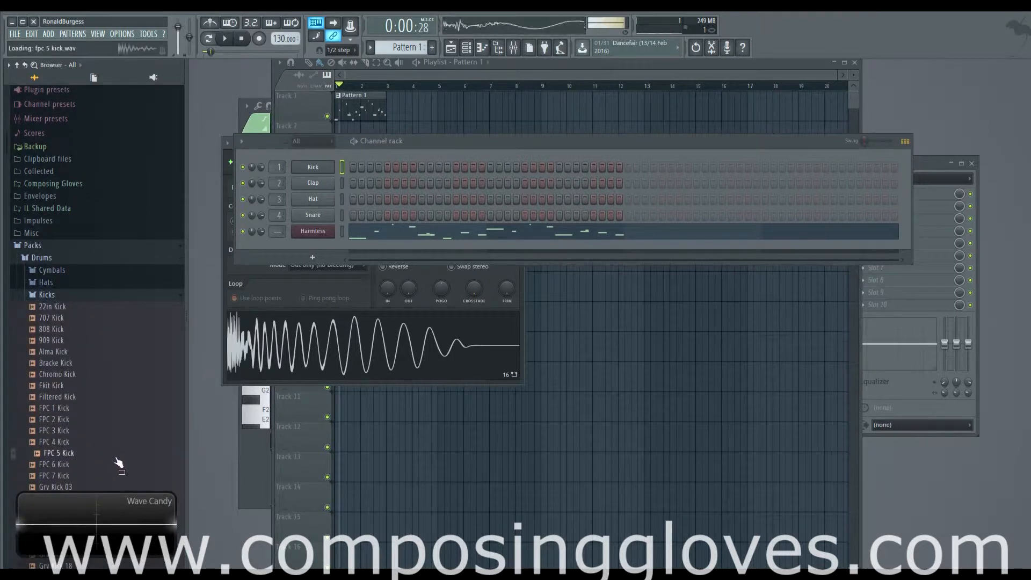
scroll(118, 463, down, 10)
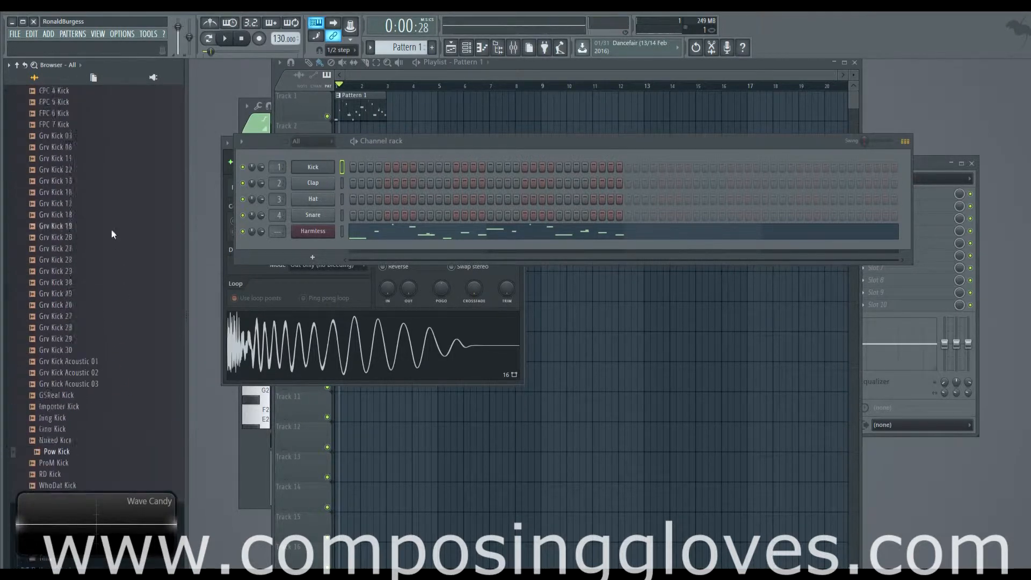
scroll(111, 234, up, 7)
Add an FPC drum machine channel and move its window clear of the channel names.
click(313, 257)
click(368, 232)
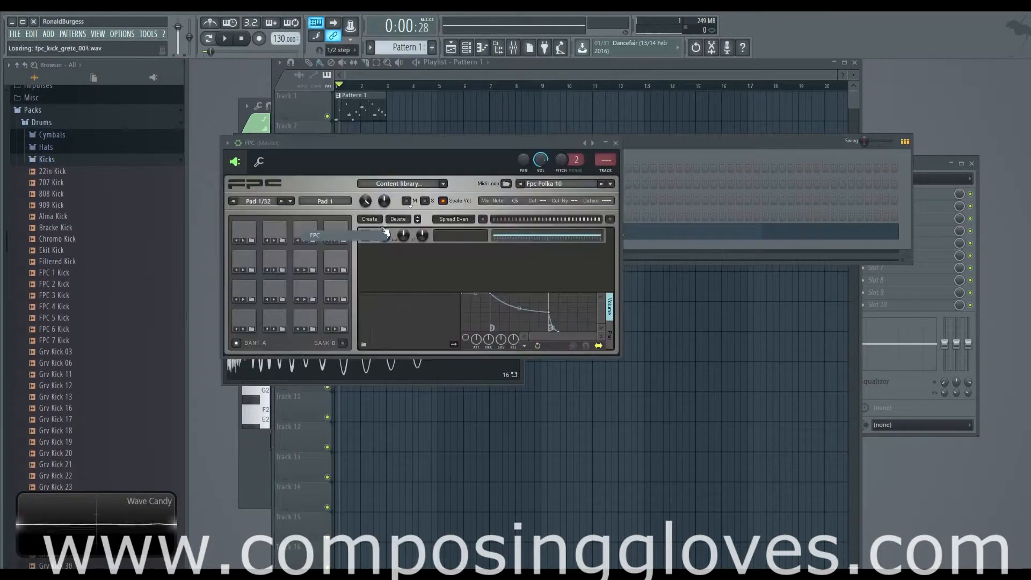
drag(375, 143, 463, 145)
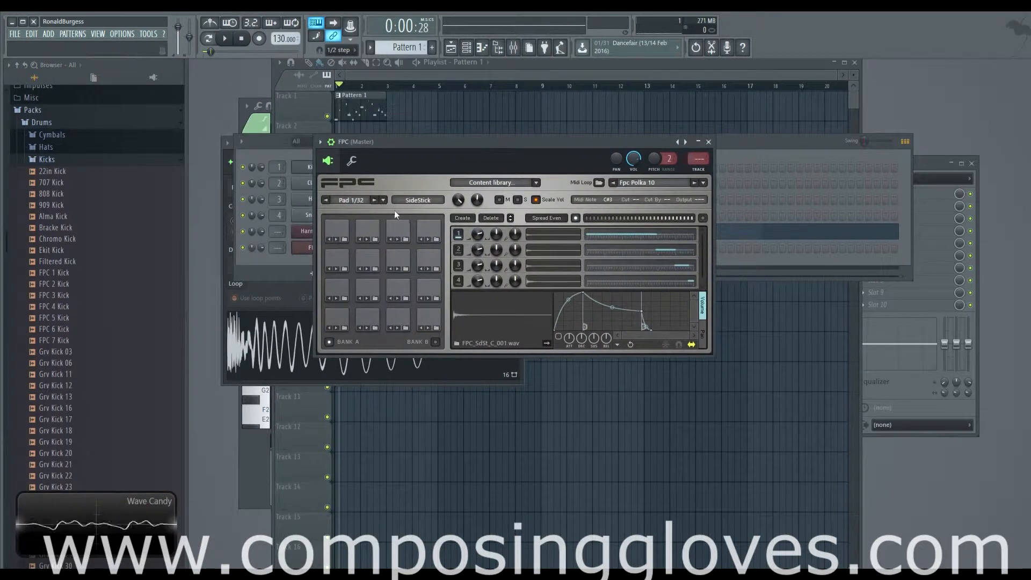
click(537, 183)
click(205, 18)
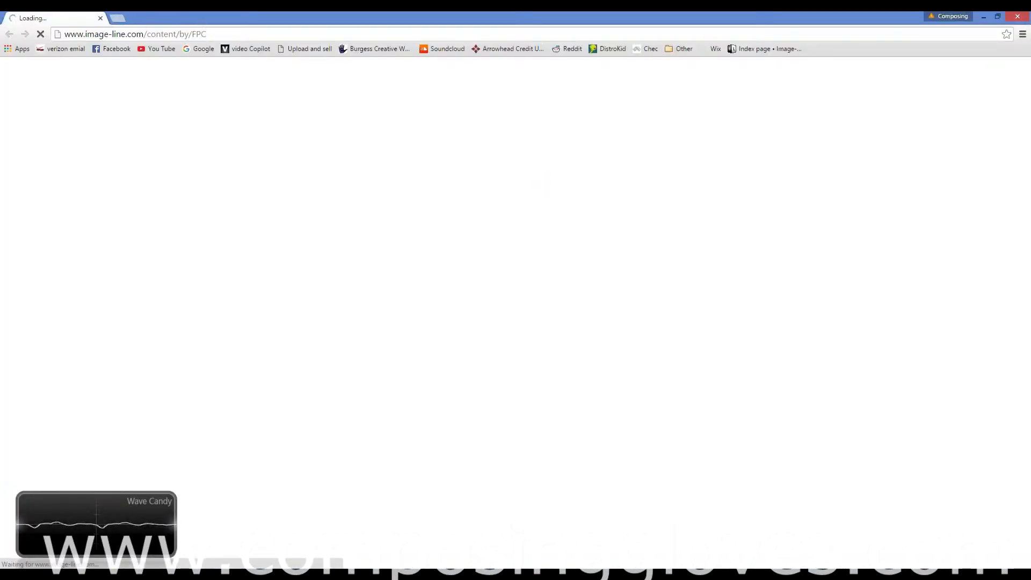
click(100, 18)
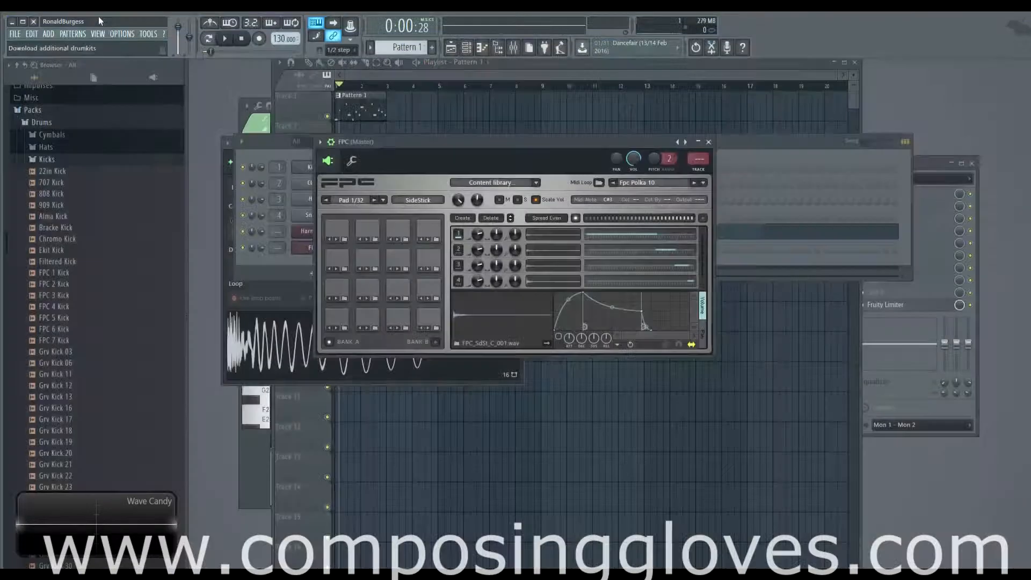
Load the acoustic Groove Bias lite preset into the FPC.
click(686, 142)
mouse_move(744, 151)
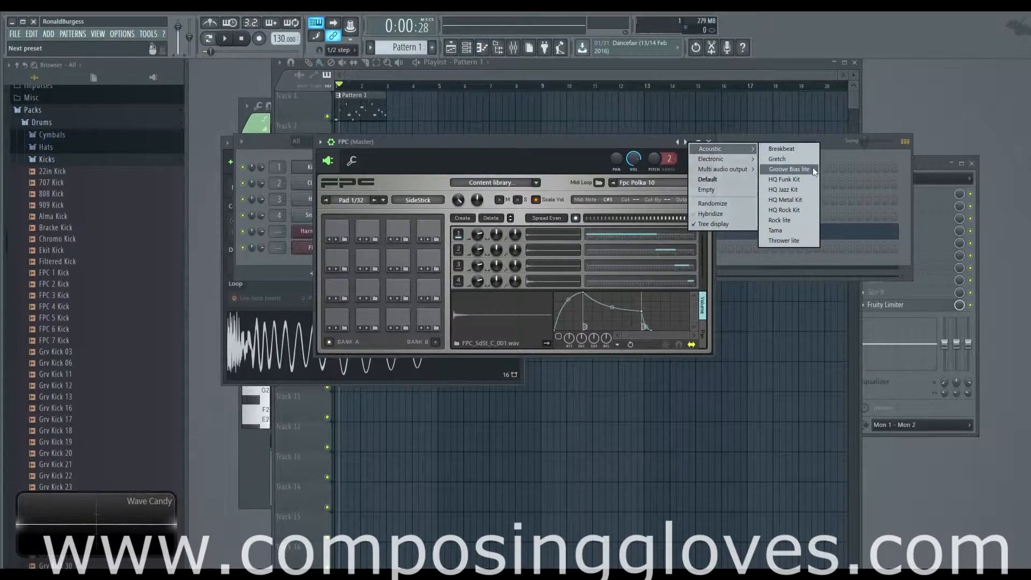
click(789, 169)
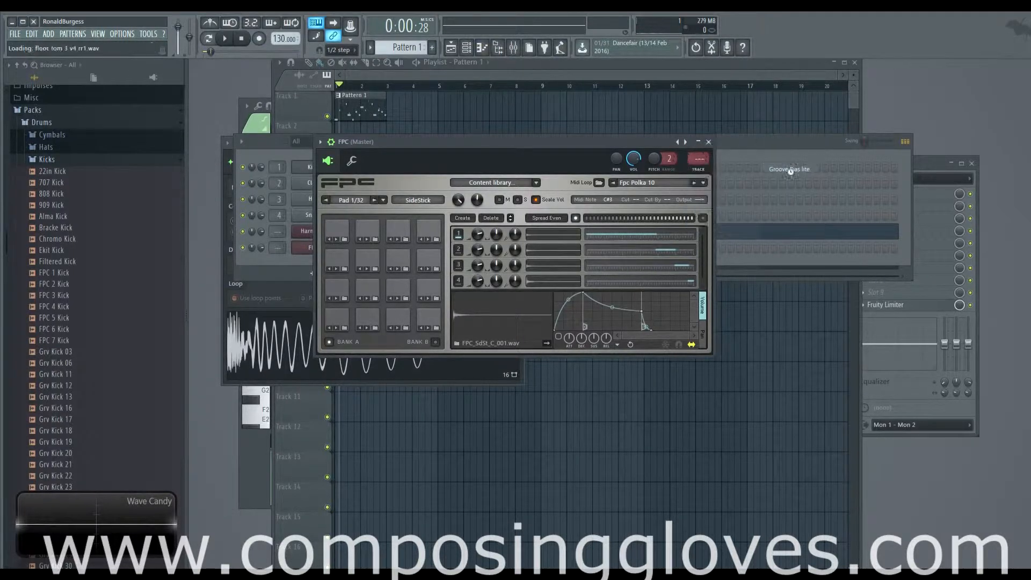
Audition the Groove Bias lite drum pads, including Lite Ride, Closed Hat and Kick Drum.
click(341, 235)
click(398, 231)
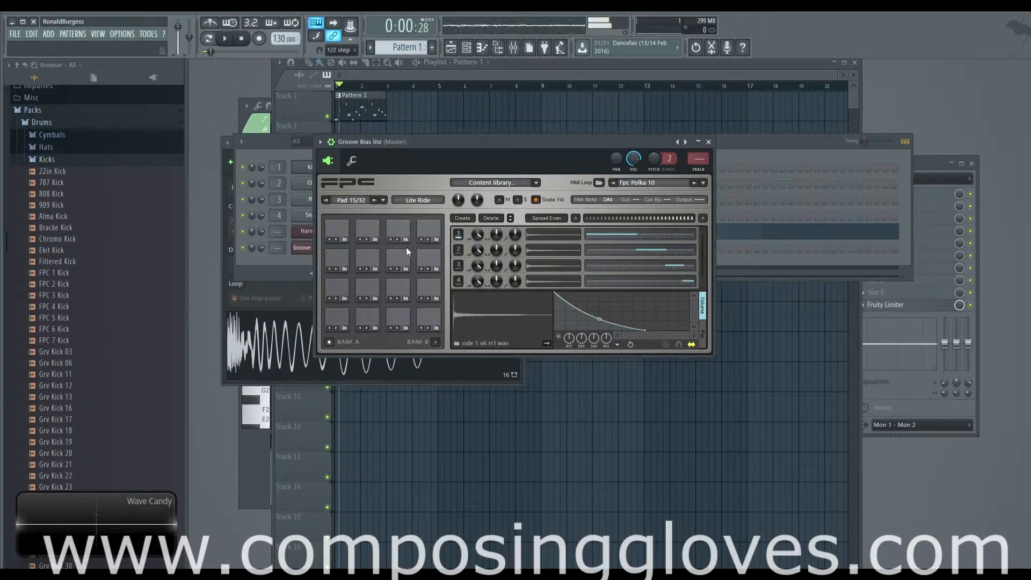
click(407, 256)
click(398, 290)
click(398, 320)
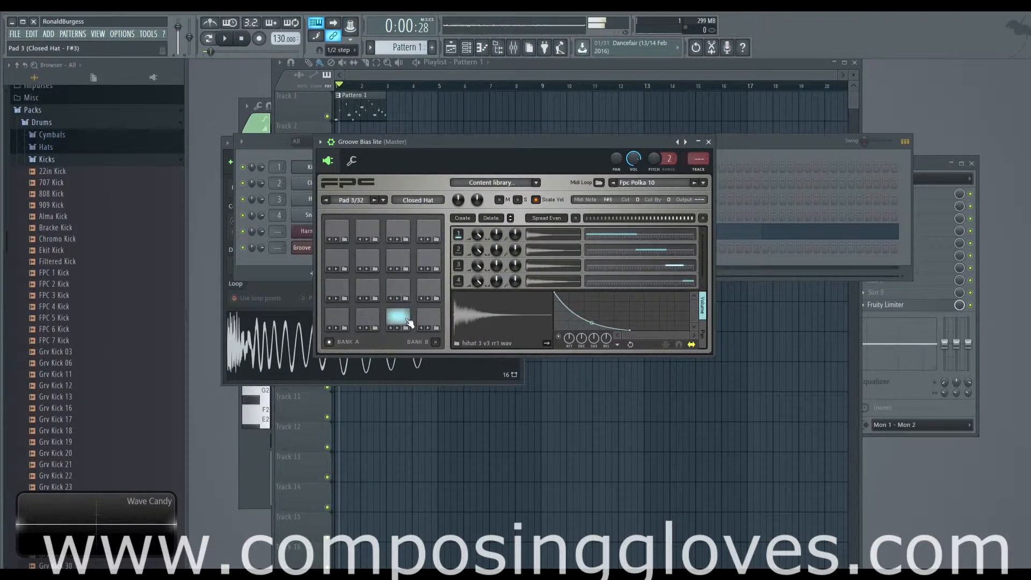
click(429, 321)
click(368, 318)
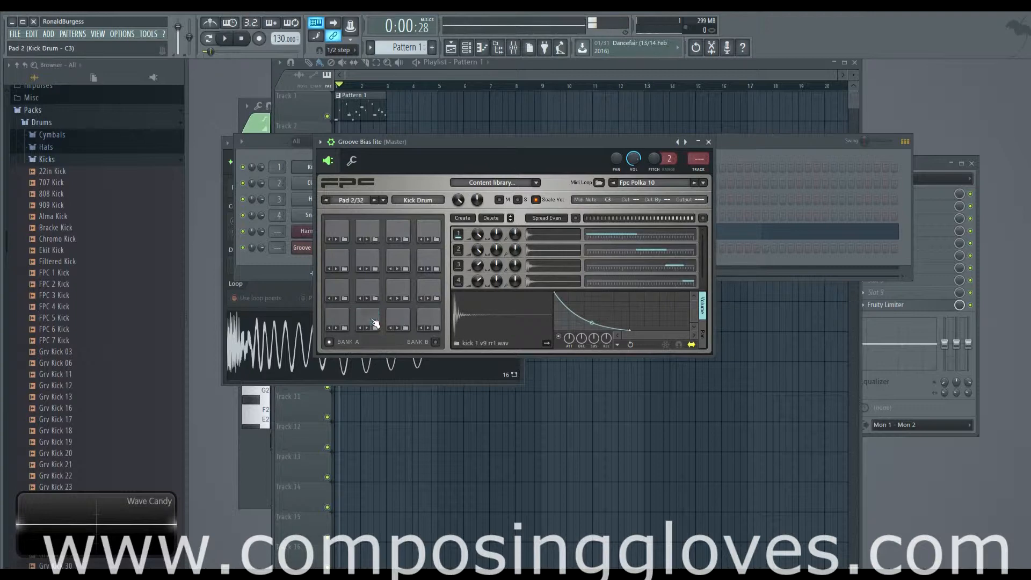
click(367, 318)
Move the Groove Bias lite window aside to uncover the channel rack and play its Kick Drum pad again.
drag(458, 144, 540, 146)
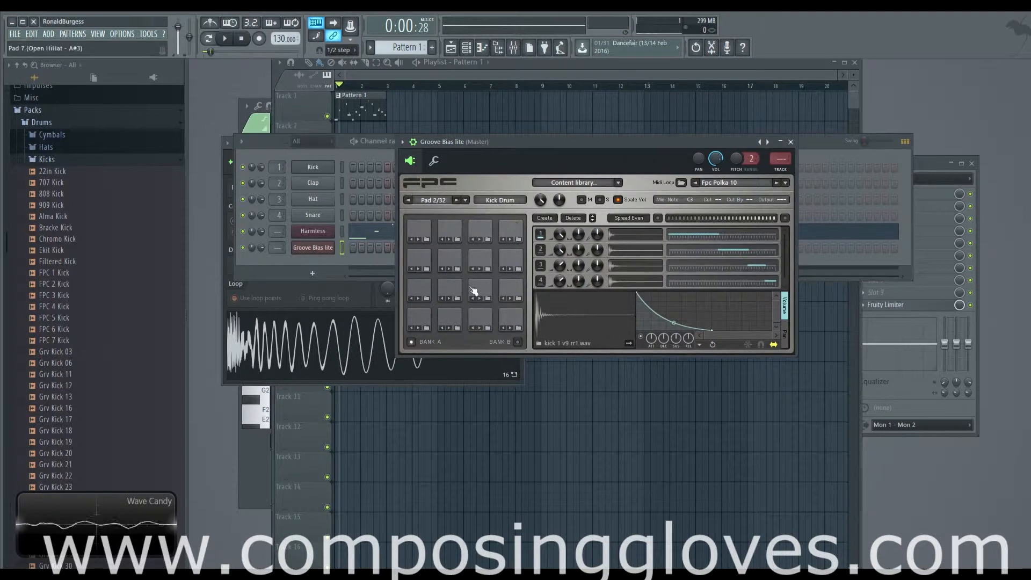
click(459, 321)
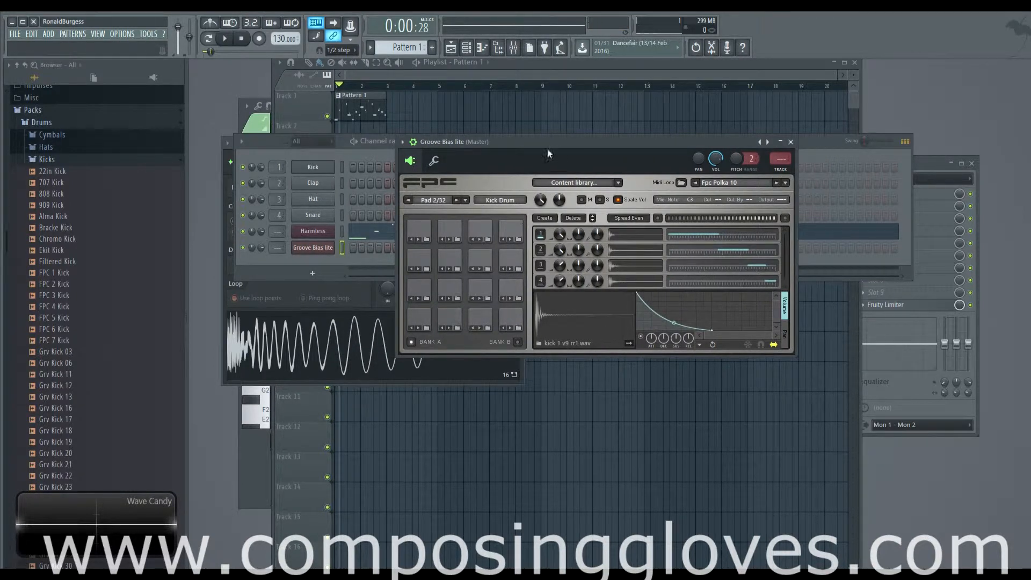
drag(547, 146, 738, 164)
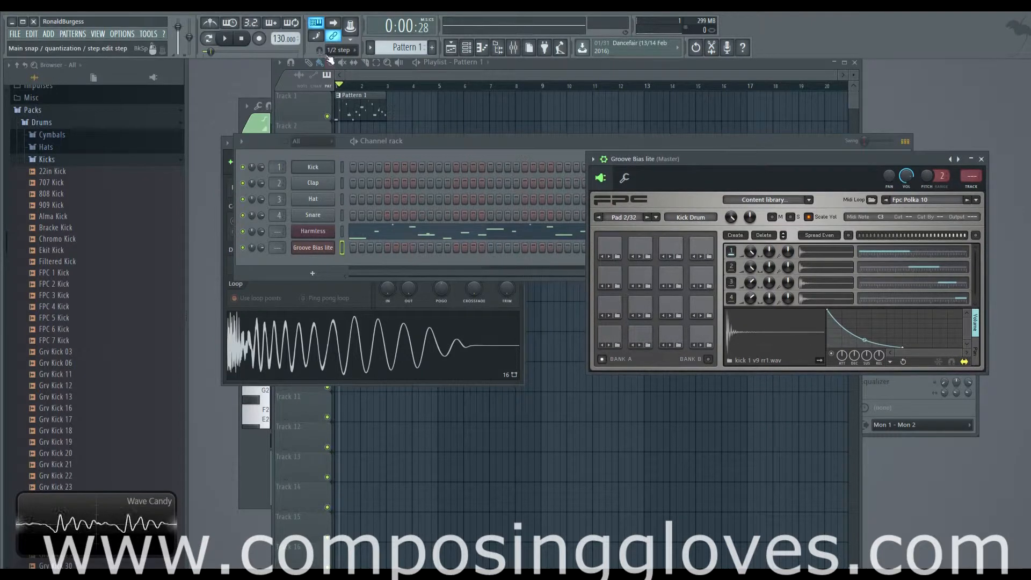
Start a new Pattern 2 and open its piano roll for the Groove Bias lite drum kit.
click(433, 48)
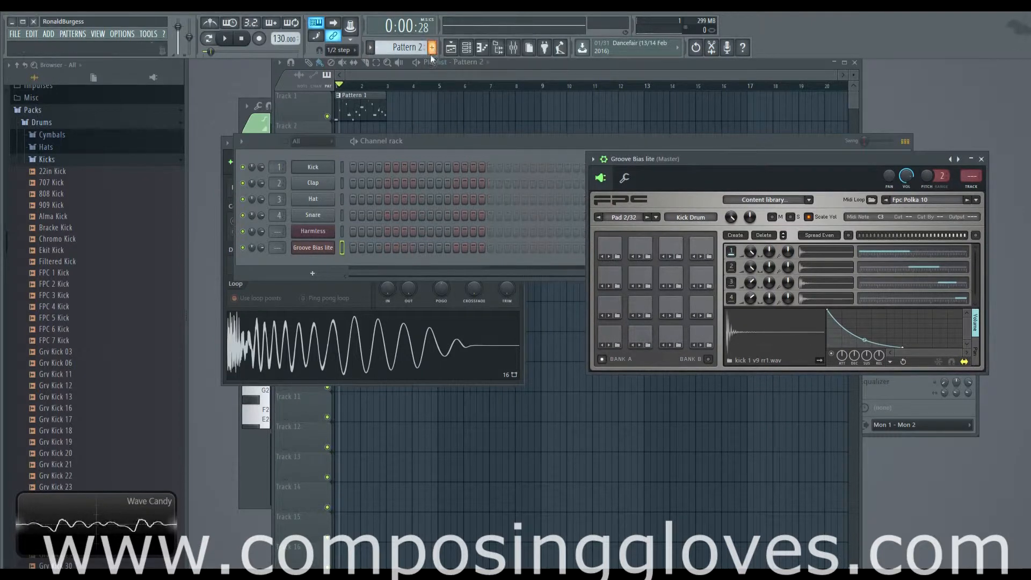
right_click(326, 254)
click(392, 246)
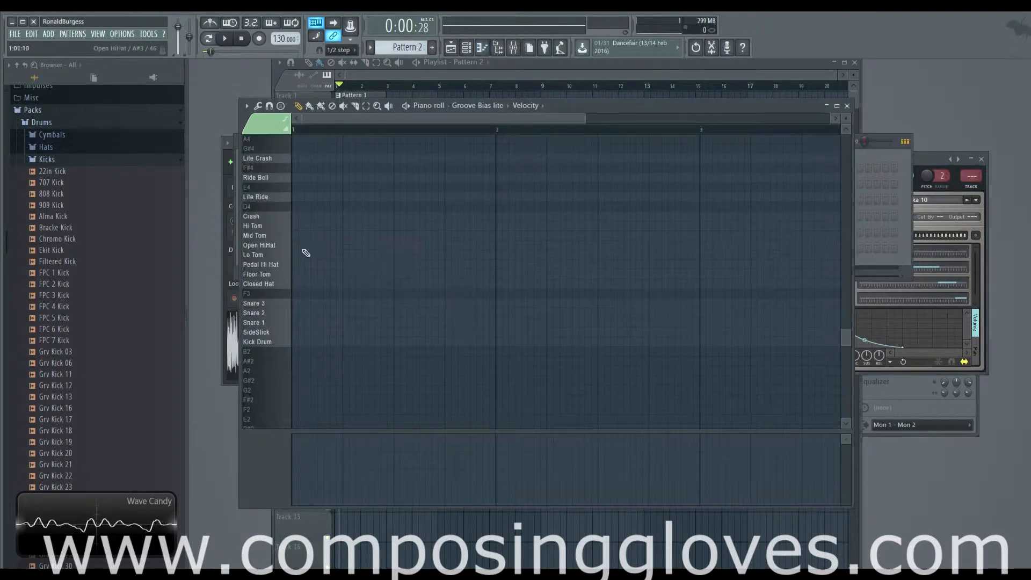
drag(311, 256, 309, 274)
scroll(308, 279, up, 2)
scroll(301, 282, down, 2)
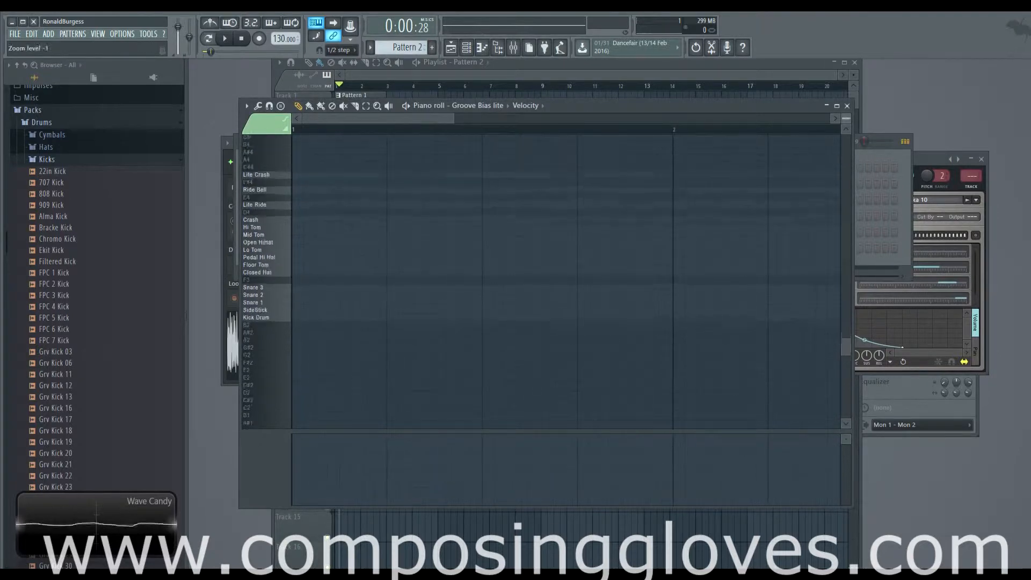
scroll(279, 283, up, 4)
scroll(380, 295, up, 1)
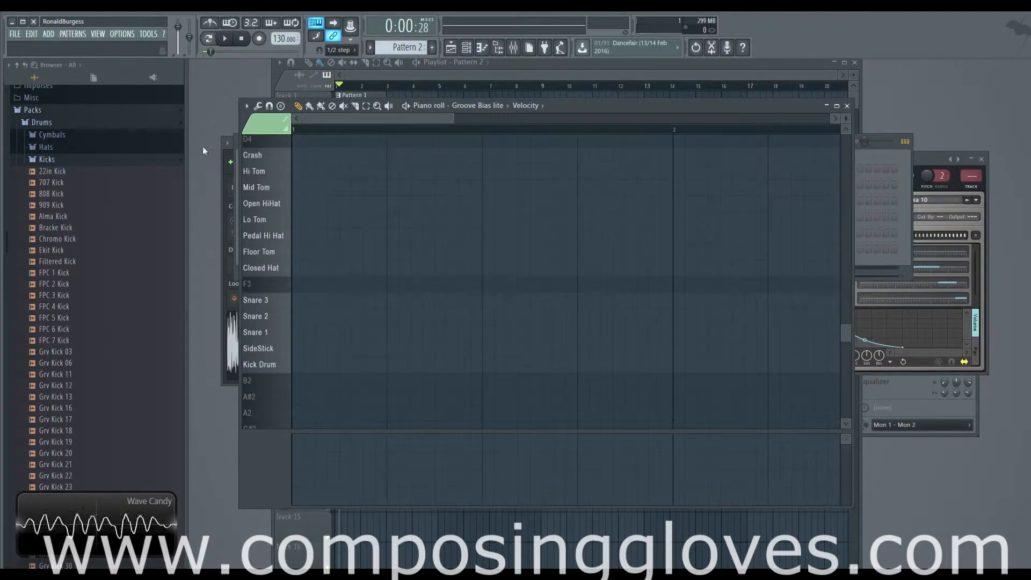
Play the empty pattern briefly and place a Kick Drum note at the very start of bar 1.
click(227, 46)
click(228, 45)
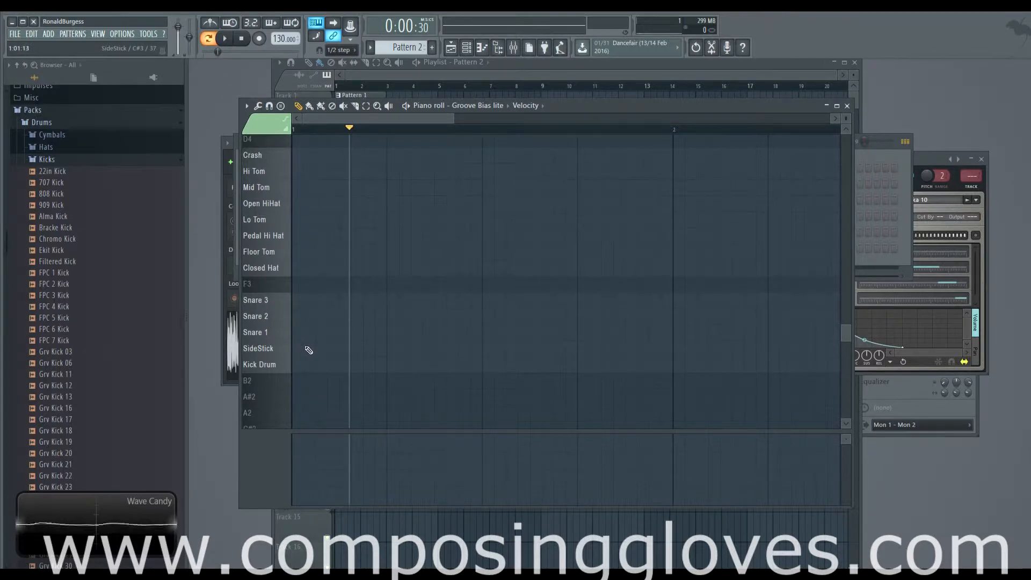
scroll(506, 340, up, 1)
click(297, 371)
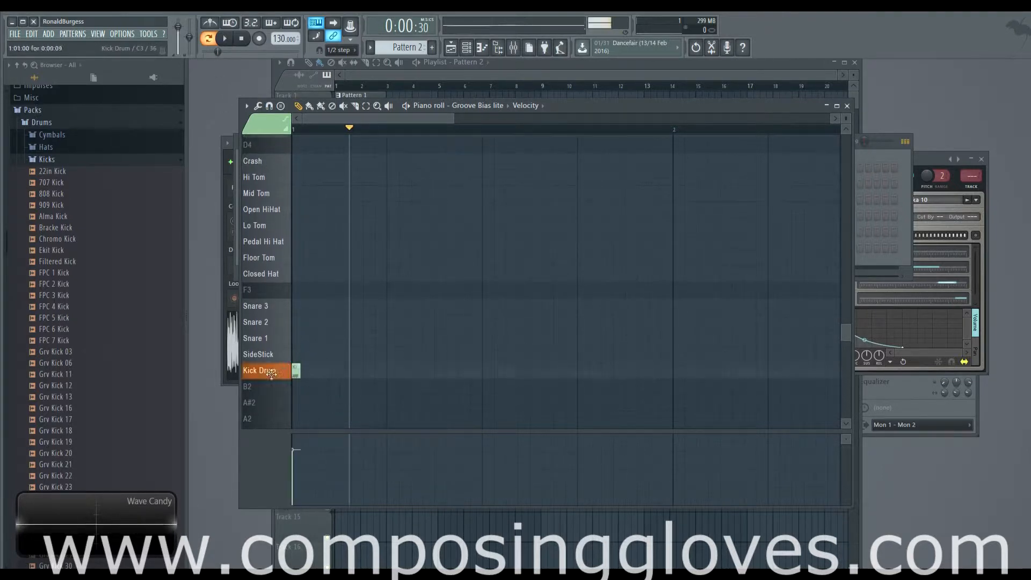
scroll(326, 368, up, 2)
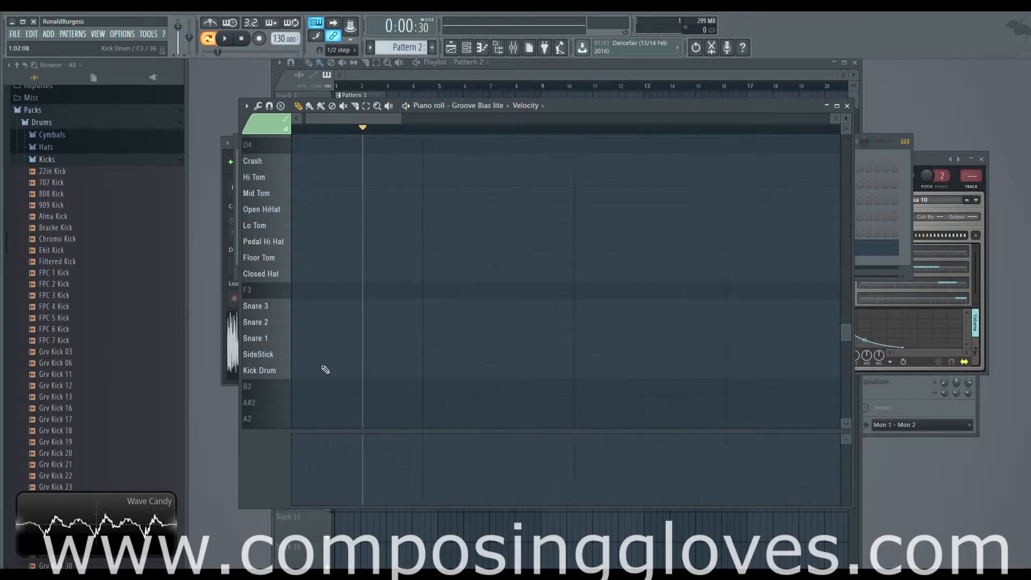
drag(323, 367, 499, 370)
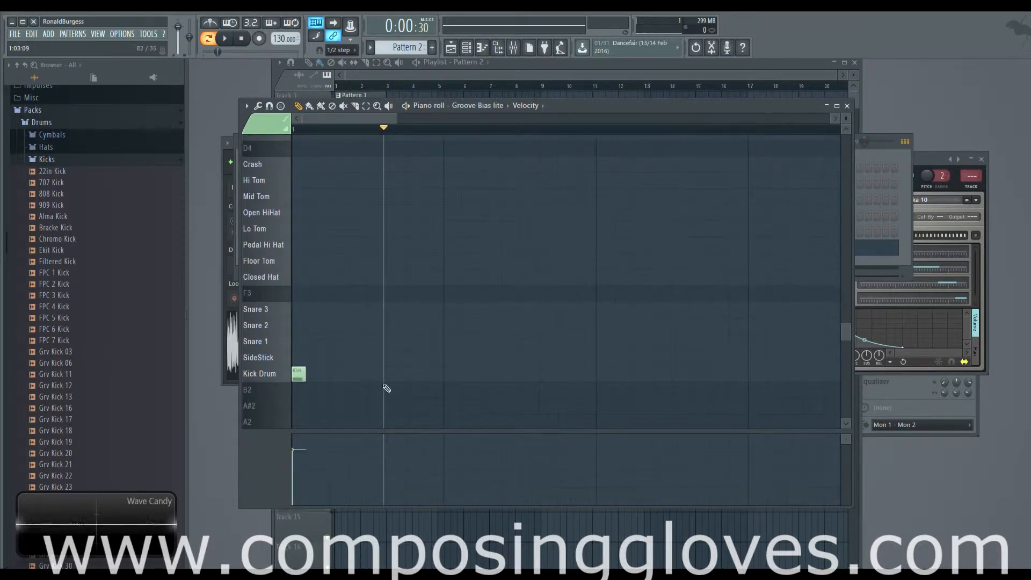
Add three more Kick Drum notes: short ones at 1:04:00 and 1:04:12, and one on beat two.
click(414, 374)
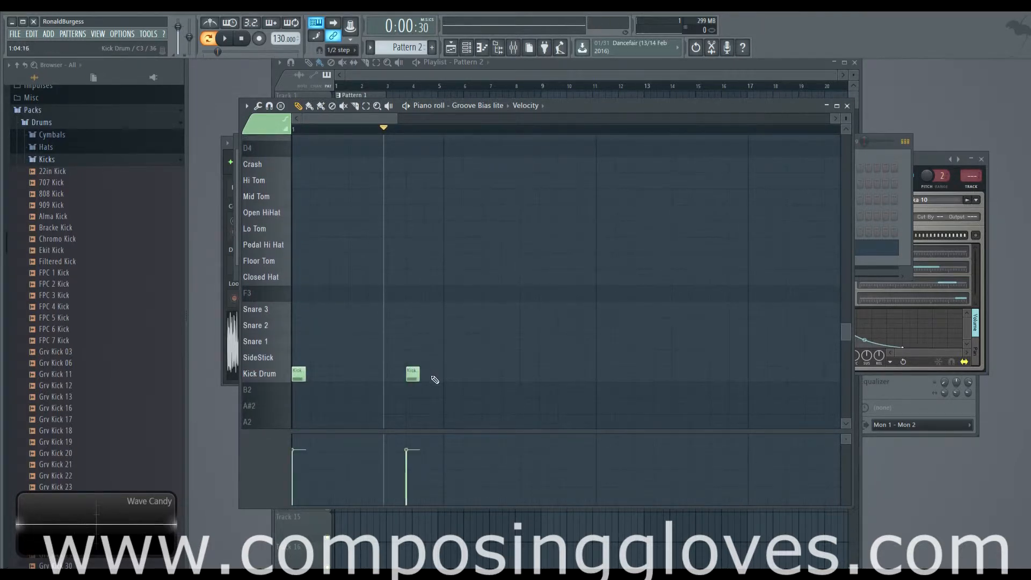
click(429, 375)
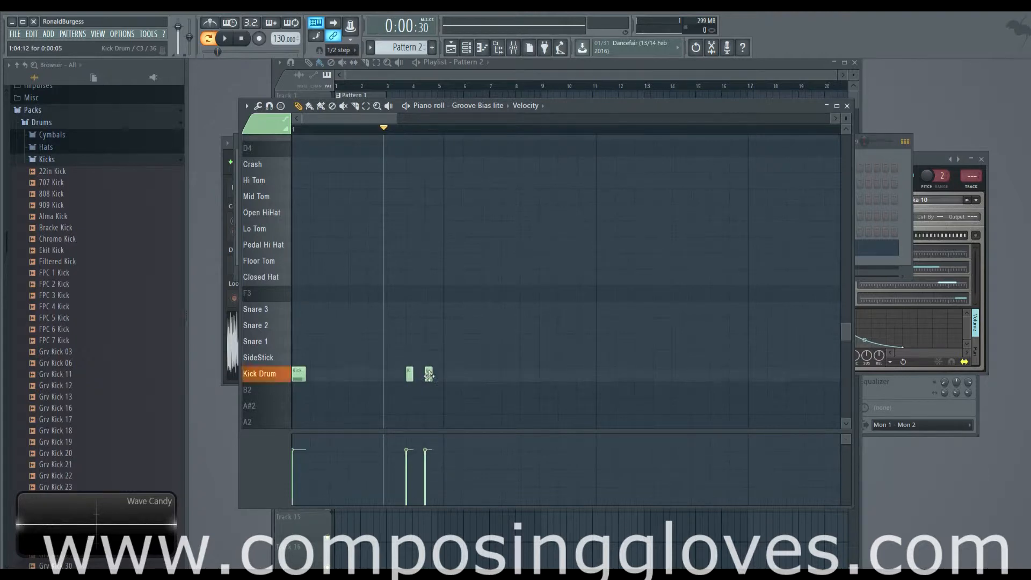
key(space)
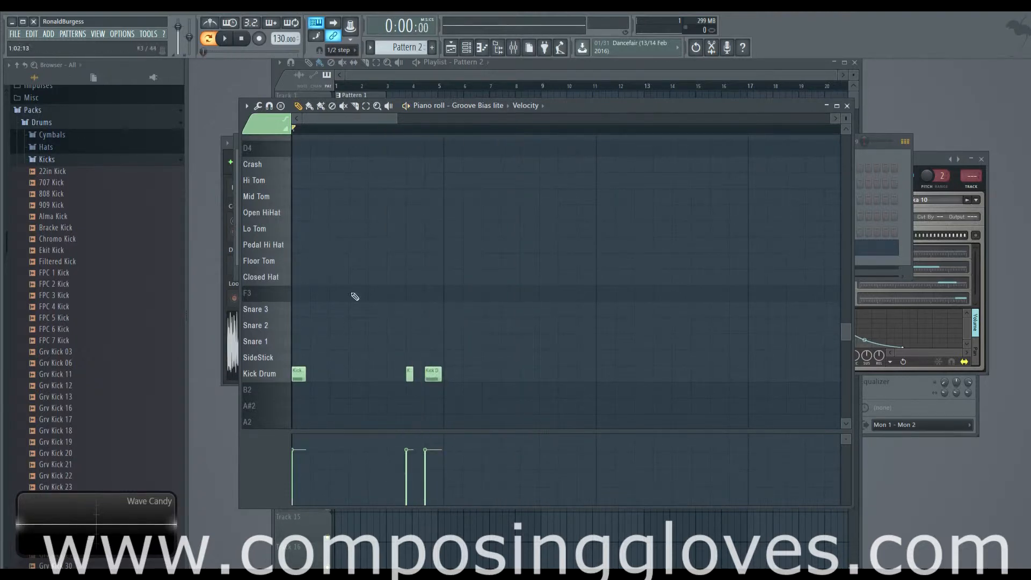
click(453, 374)
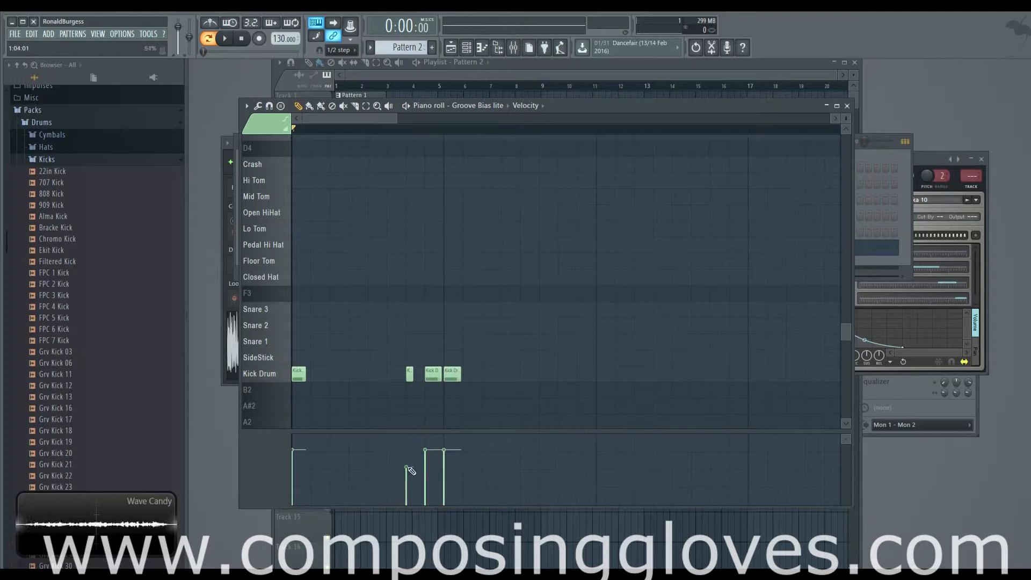
Lower the second kick's velocity, raise the third kick's velocity to 89%, and play the pattern.
click(425, 460)
click(406, 441)
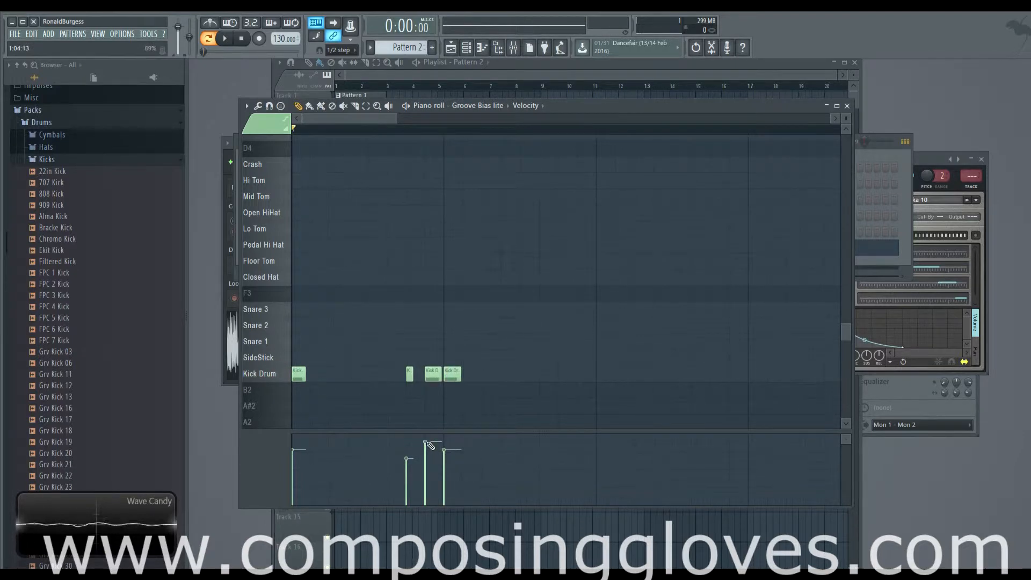
key(space)
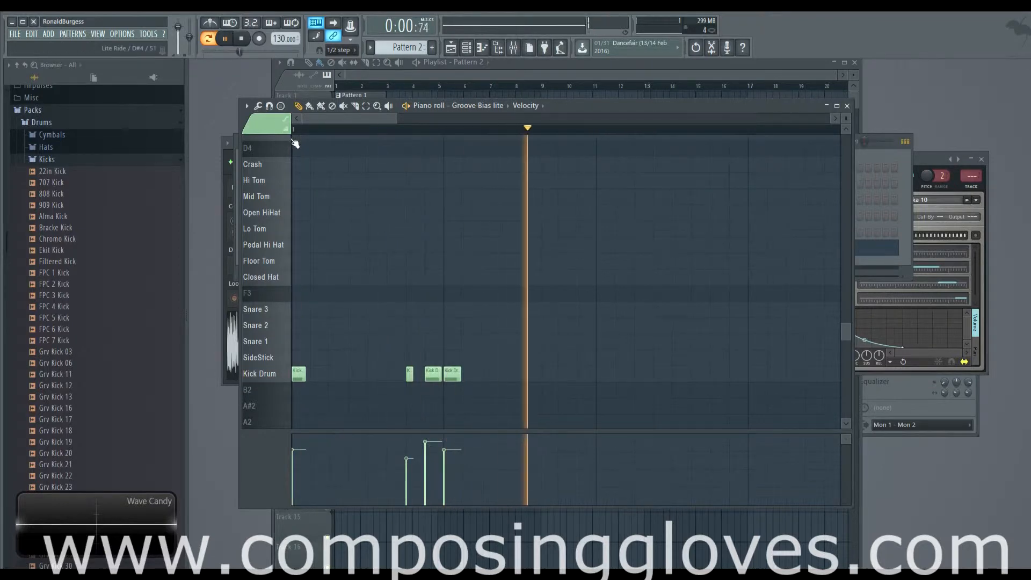
key(space)
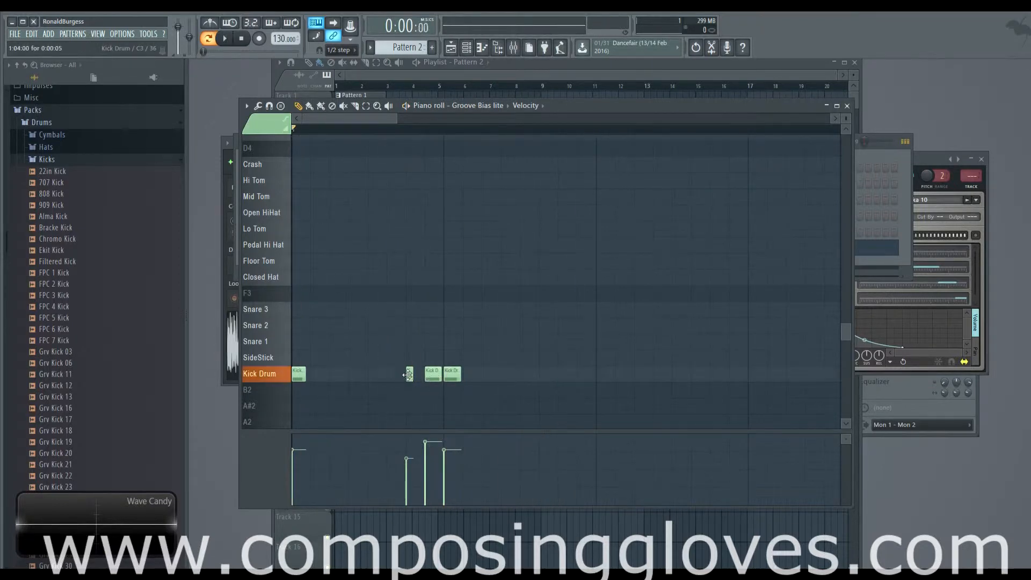
Move the two middle kicks earlier, to about 1:03:00 and 1:04:00, and play the pattern.
drag(433, 374, 414, 374)
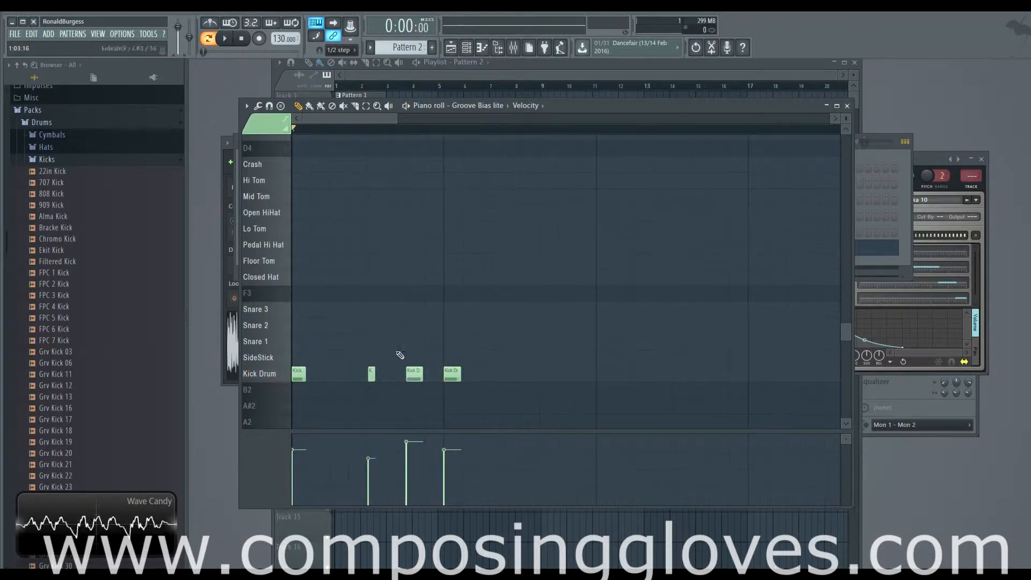
scroll(360, 333, down, 2)
scroll(383, 315, down, 1)
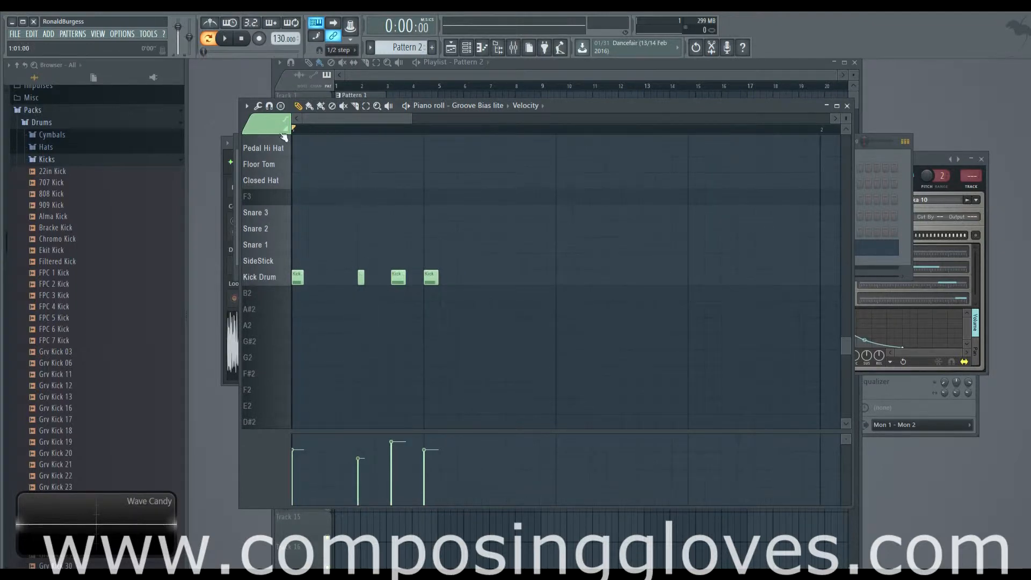
scroll(315, 188, up, 2)
key(space)
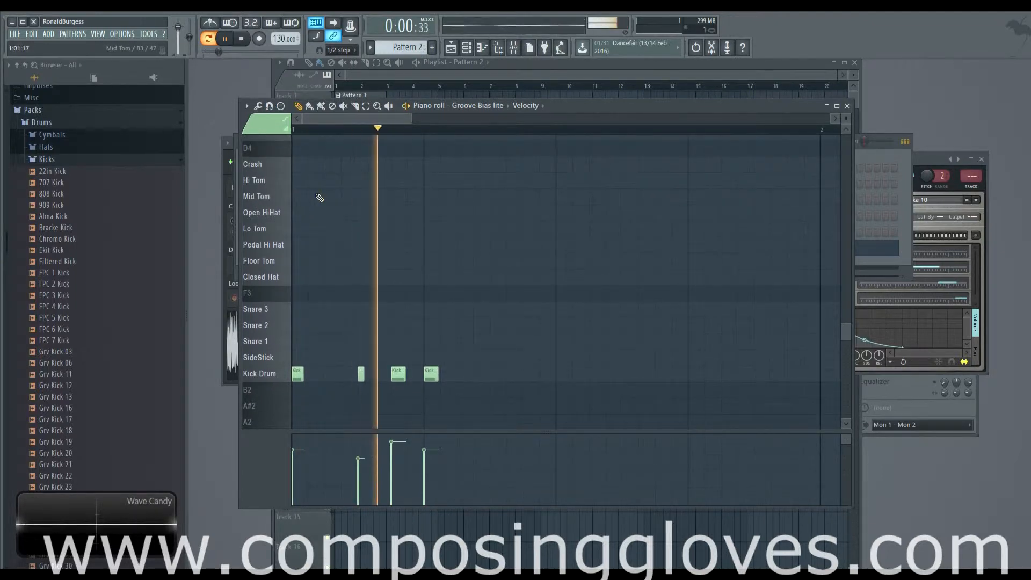
key(space)
Replace the two middle kicks with one short Kick Drum note just before the beat-two kick.
right_click(361, 374)
right_click(398, 373)
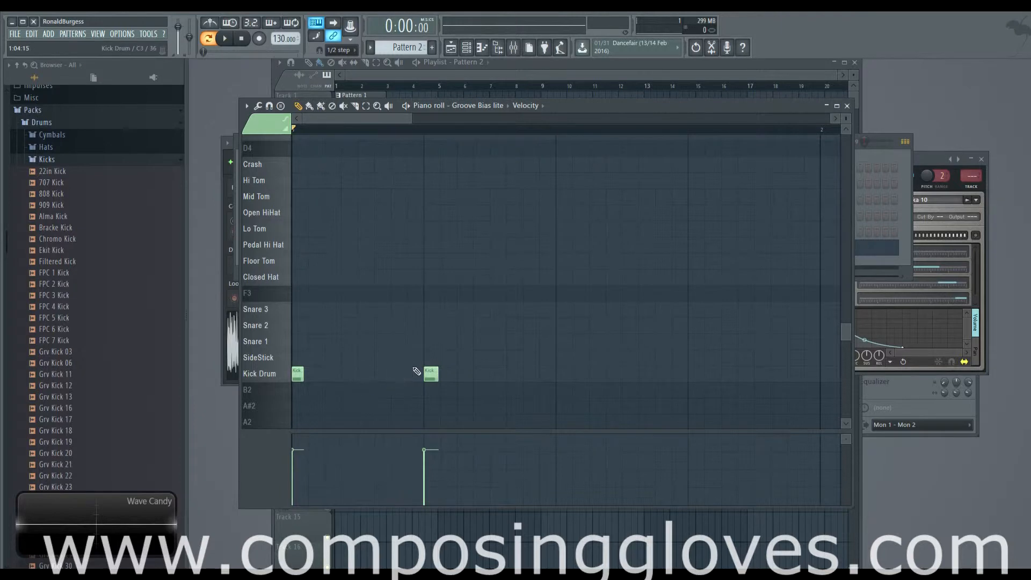
key(space)
click(416, 377)
key(space)
Shift the short kick slightly earlier, to about 1:04:04, checking its timing in playback.
drag(418, 376, 403, 376)
key(space)
key(space)
drag(395, 375, 400, 375)
key(space)
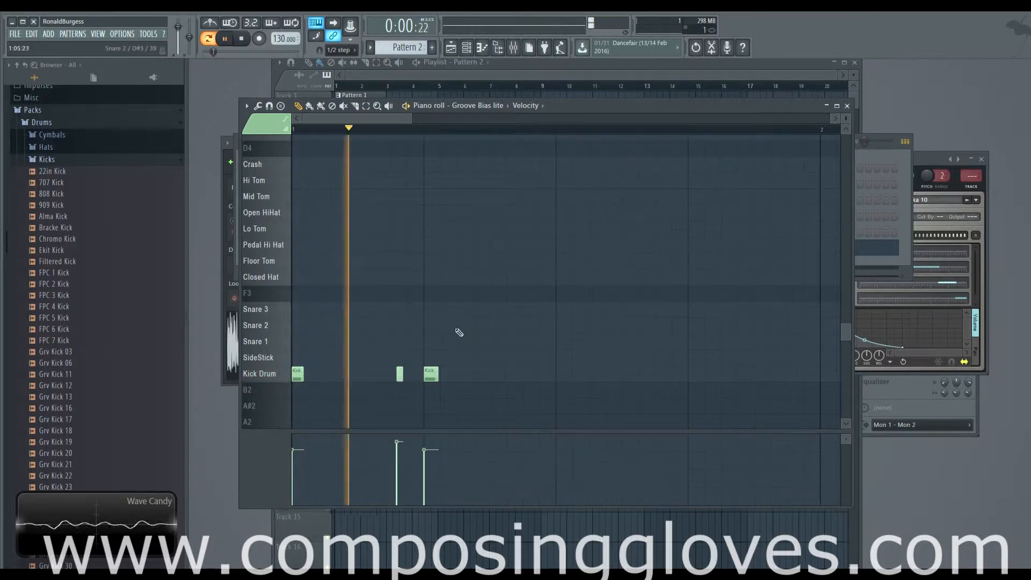
key(space)
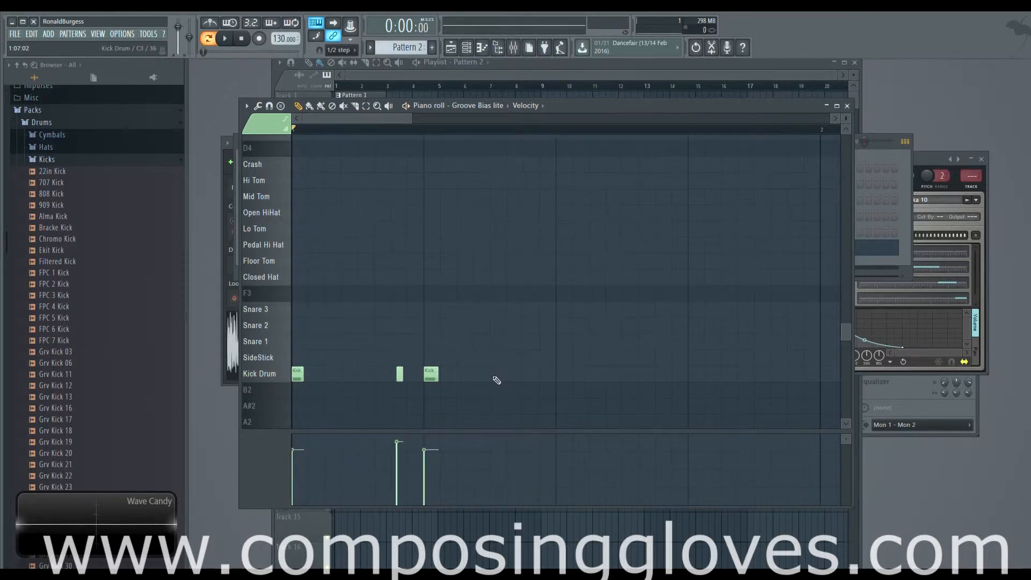
Add a short Kick Drum note at about 1:07:00 and play the pattern.
click(494, 376)
key(space)
key(space)
key(space)
key(space)
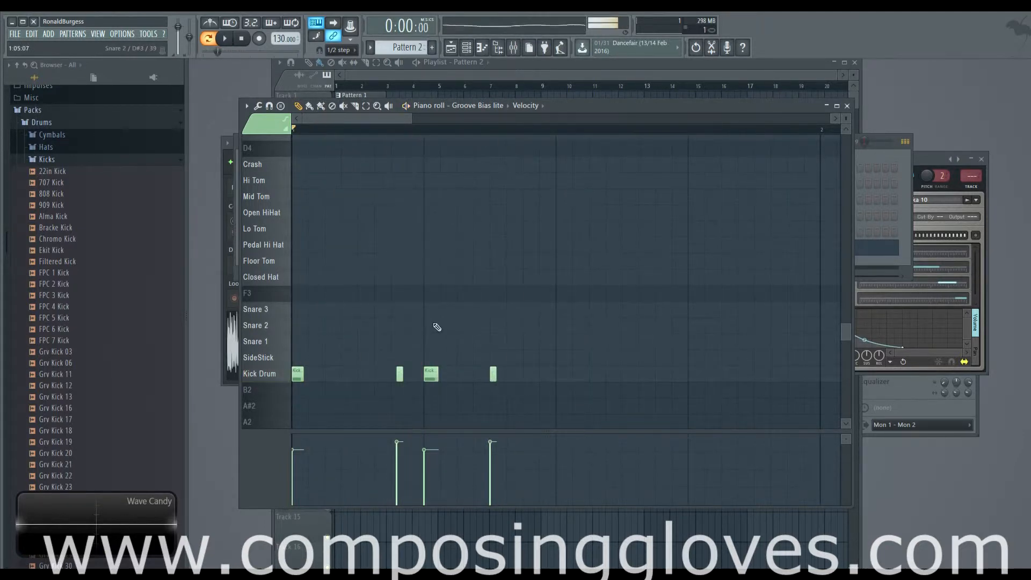
Replace the beat-two kick with a snare hit, move it to the Snare 3 row and play the pattern.
click(433, 322)
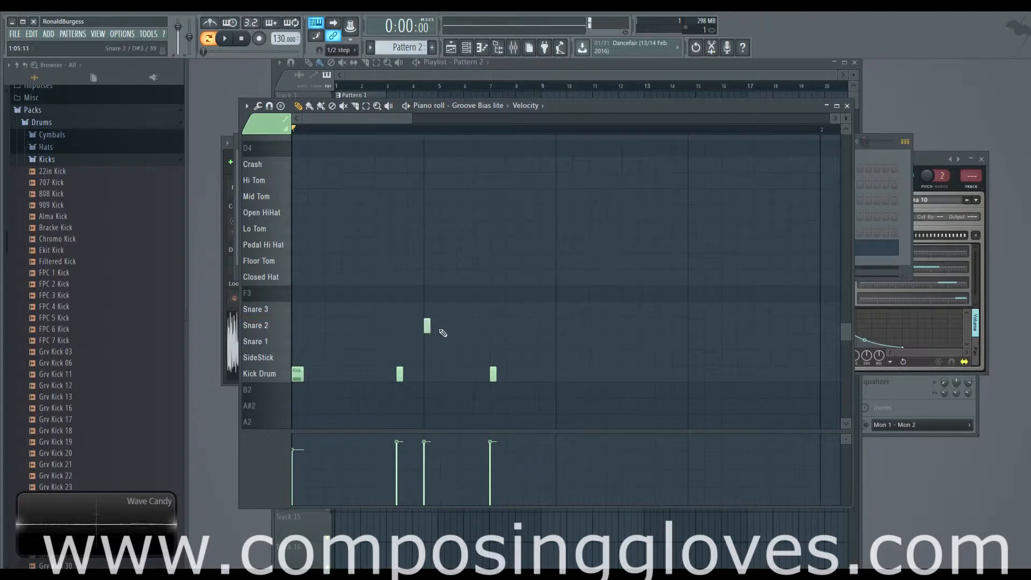
drag(436, 317, 436, 301)
key(space)
key(space)
Audition the drum kit's Floor Tom and Pedal Hi Hat sounds in the piano roll.
scroll(445, 328, down, 2)
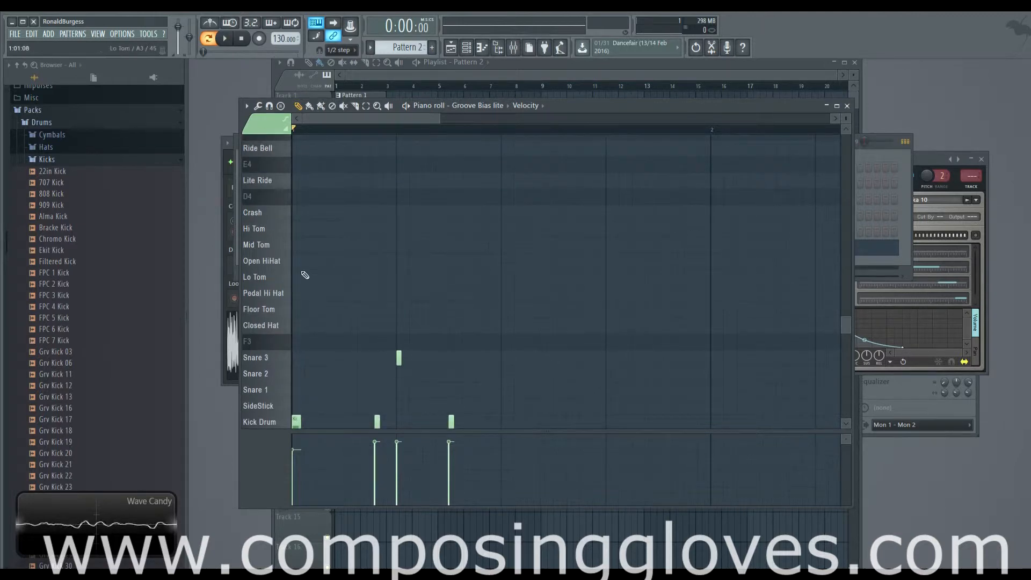
scroll(322, 282, up, 1)
scroll(311, 258, up, 1)
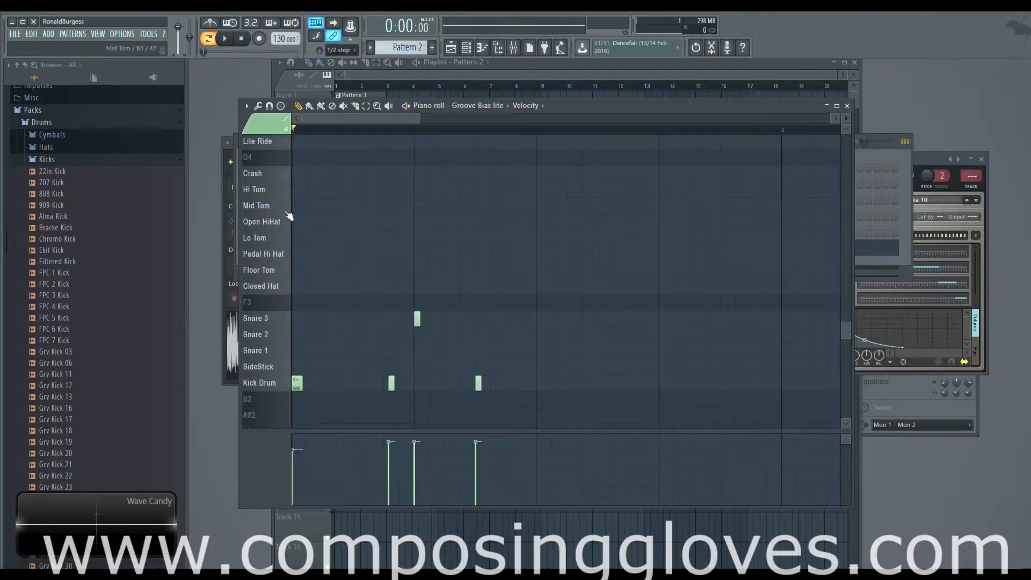
click(271, 267)
click(272, 262)
scroll(271, 266, up, 4)
scroll(275, 285, down, 5)
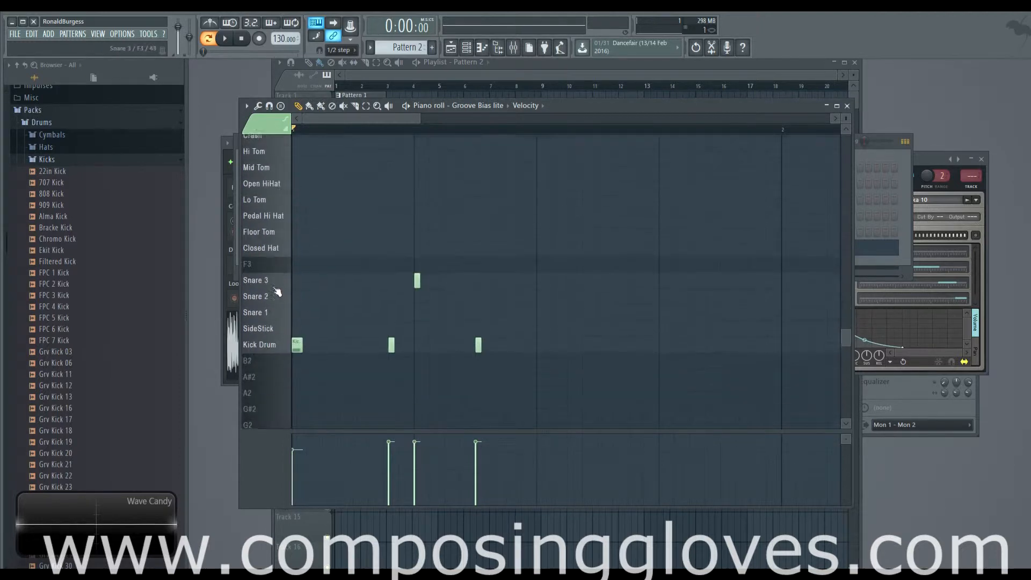
scroll(276, 292, down, 1)
click(280, 212)
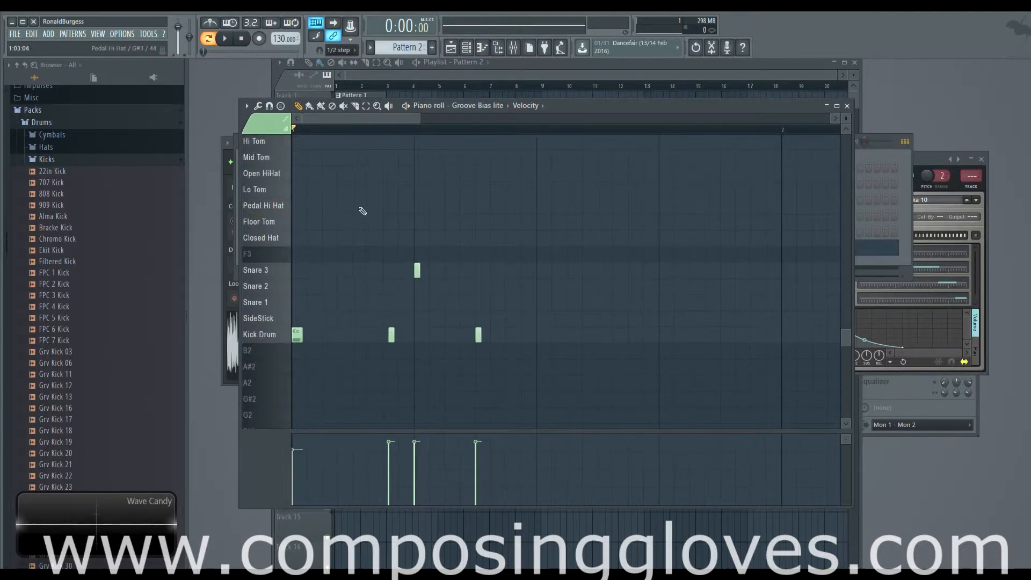
Bring up the channel rack and audition hi-hat samples in the Drums pack's Hats folder, down to Chromo CH 1.
key(F6)
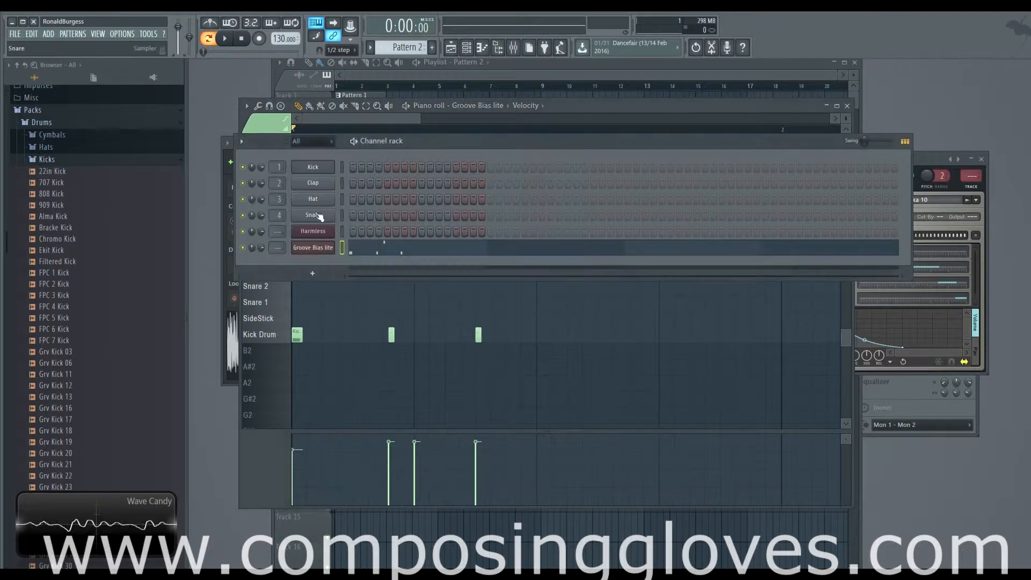
click(79, 163)
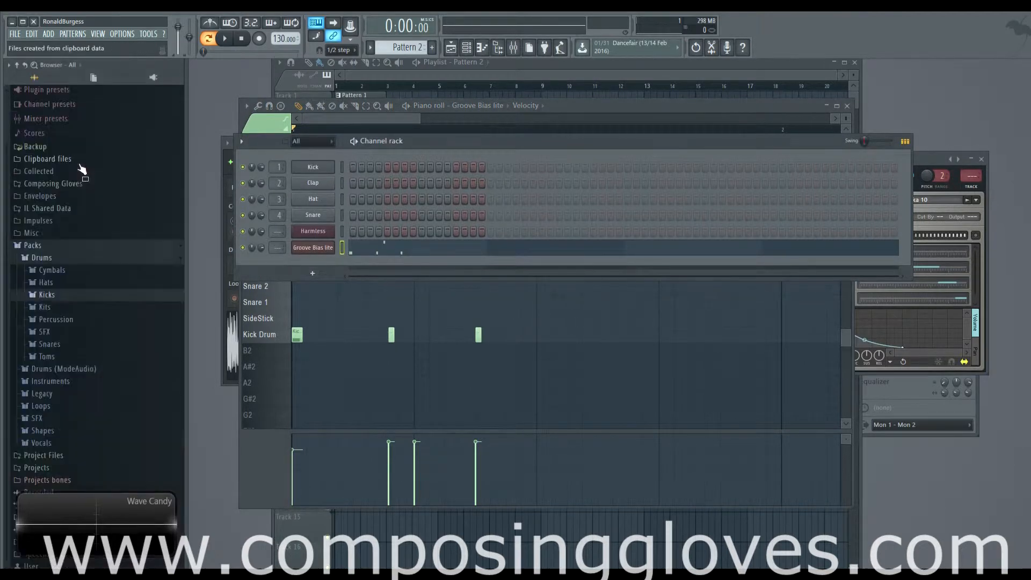
click(64, 283)
click(85, 363)
click(89, 374)
click(100, 418)
click(105, 442)
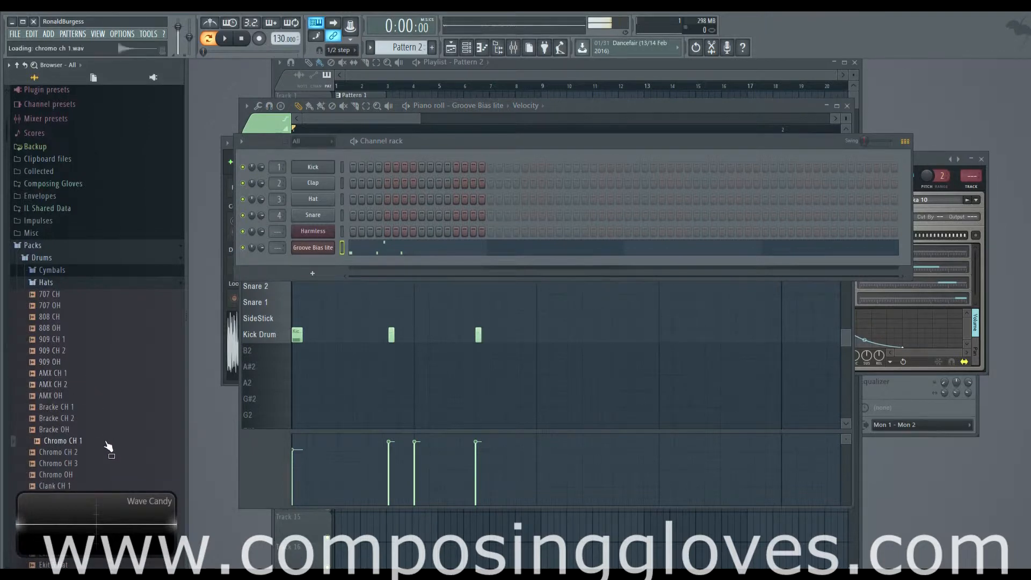
Add the Chromo CH 1 and Chromo CH 2 hat samples as new channels below Groove Bias lite.
click(69, 452)
click(70, 446)
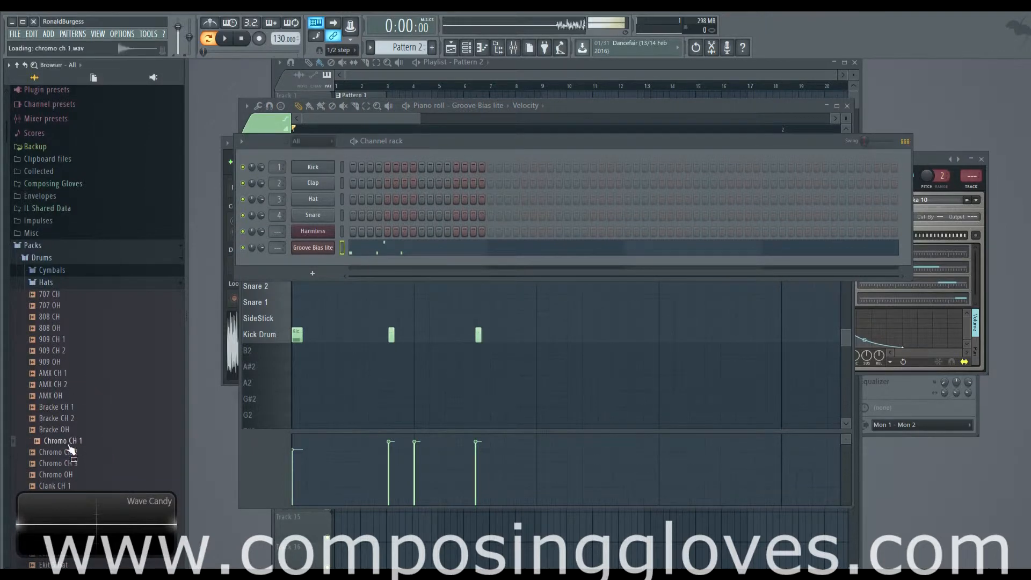
drag(232, 321, 328, 263)
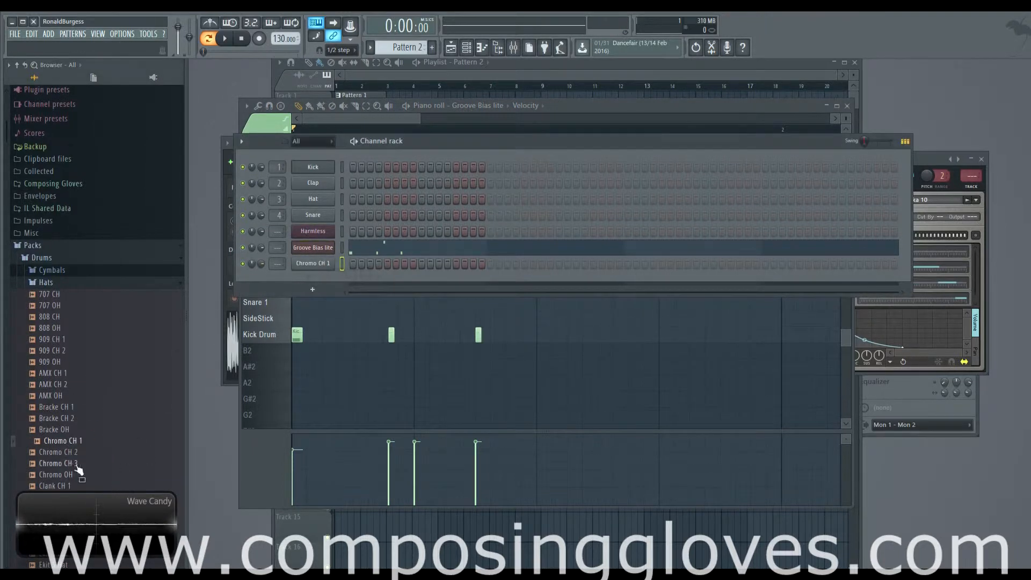
drag(70, 463, 320, 279)
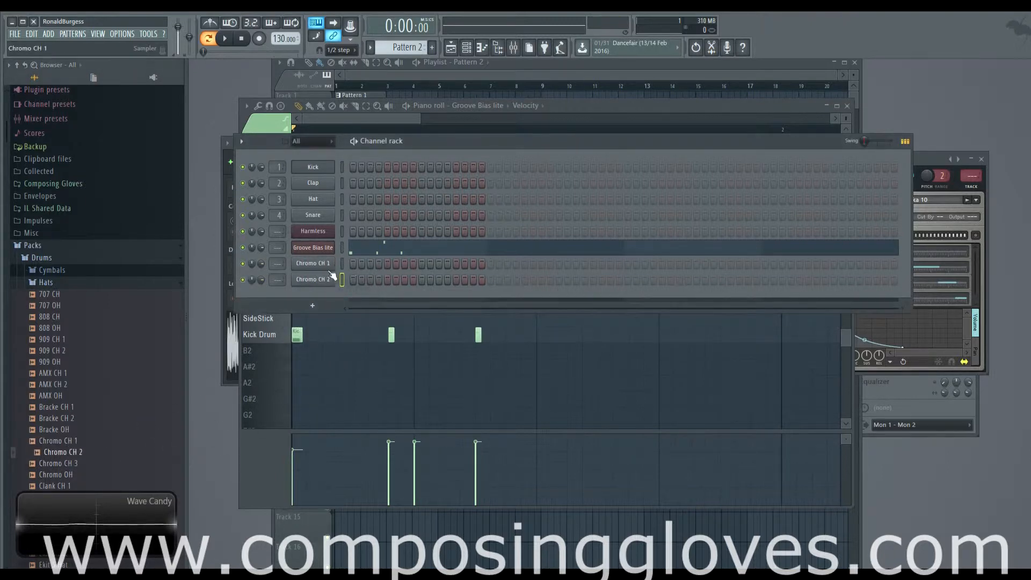
Try a continuous run of Chromo CH 1 hits with playback, and cut the row back to its first step.
click(354, 263)
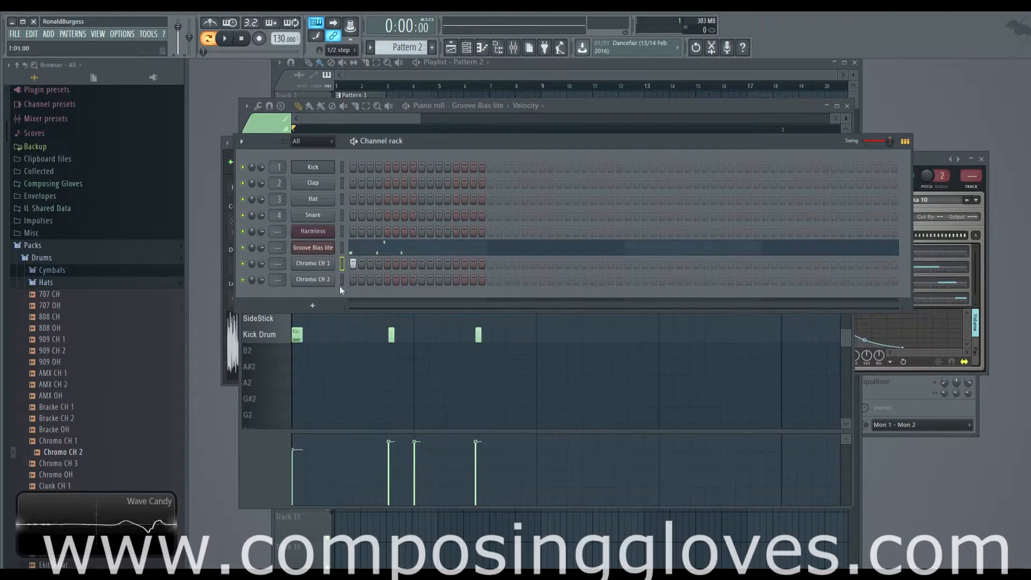
drag(355, 267, 462, 263)
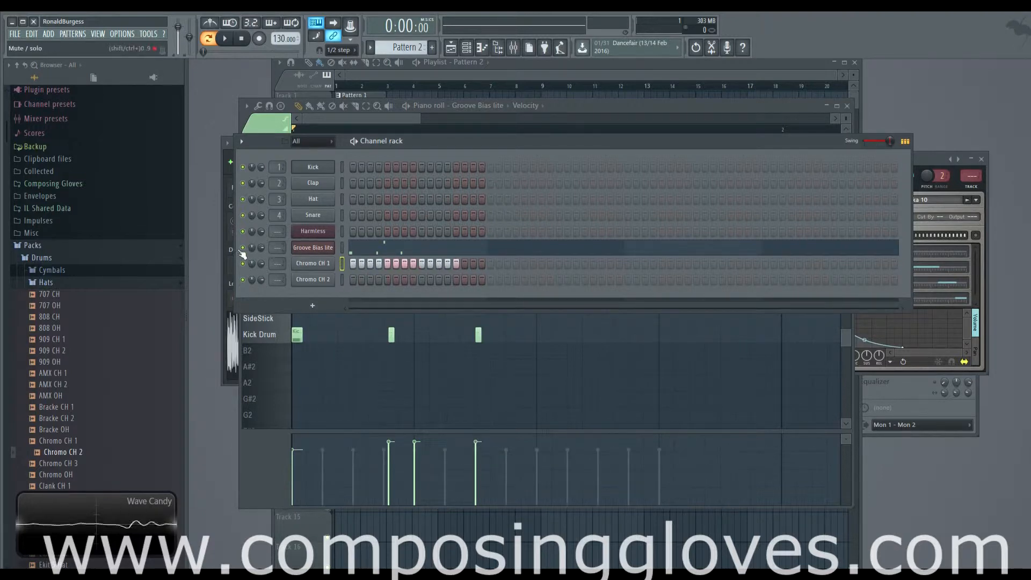
click(226, 40)
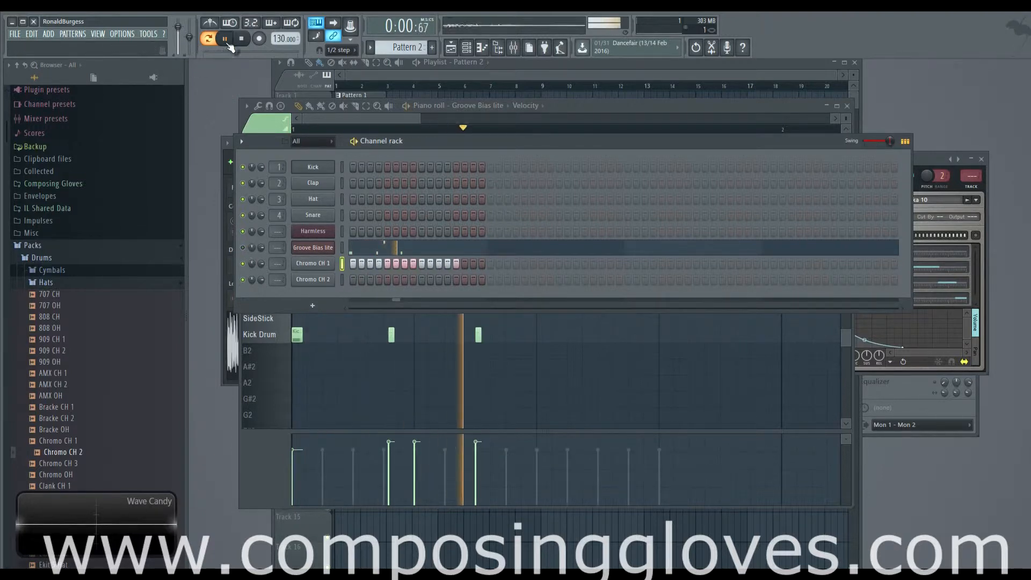
click(226, 40)
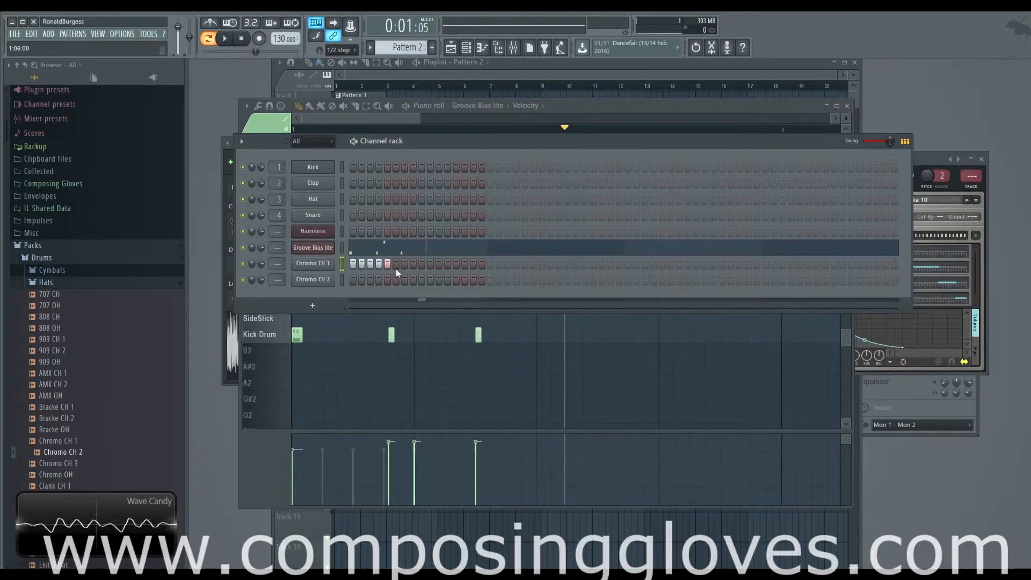
key(space)
key(space)
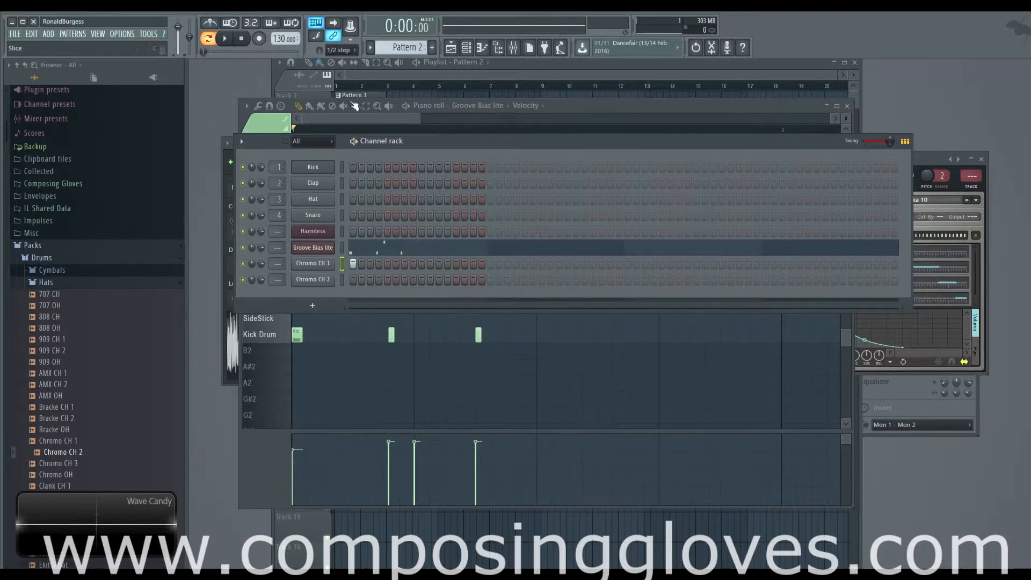
Add Chromo CH 1 hits on steps 3, 6, 9, 11 and 15 while auditioning the pattern.
click(372, 266)
click(395, 265)
key(space)
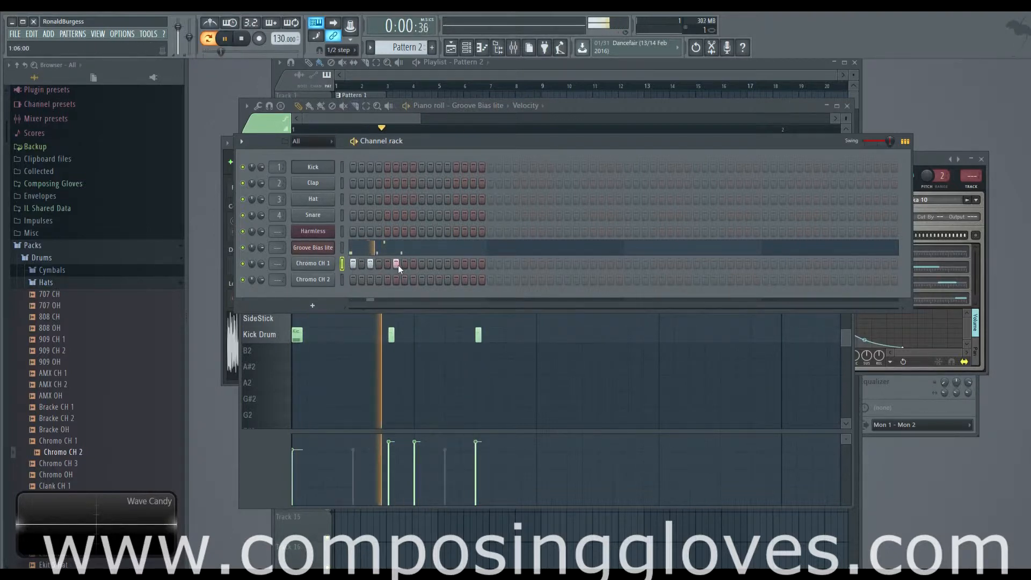
click(422, 264)
click(440, 265)
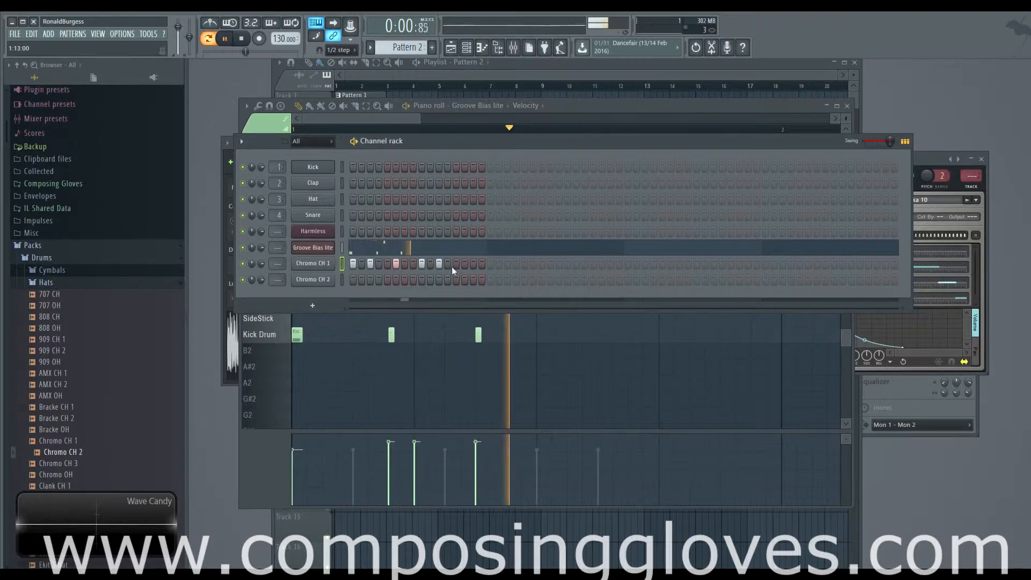
click(473, 265)
Duplicate all the Groove Bias lite kick and snare notes in the piano roll so the copy starts on beat three.
key(F7)
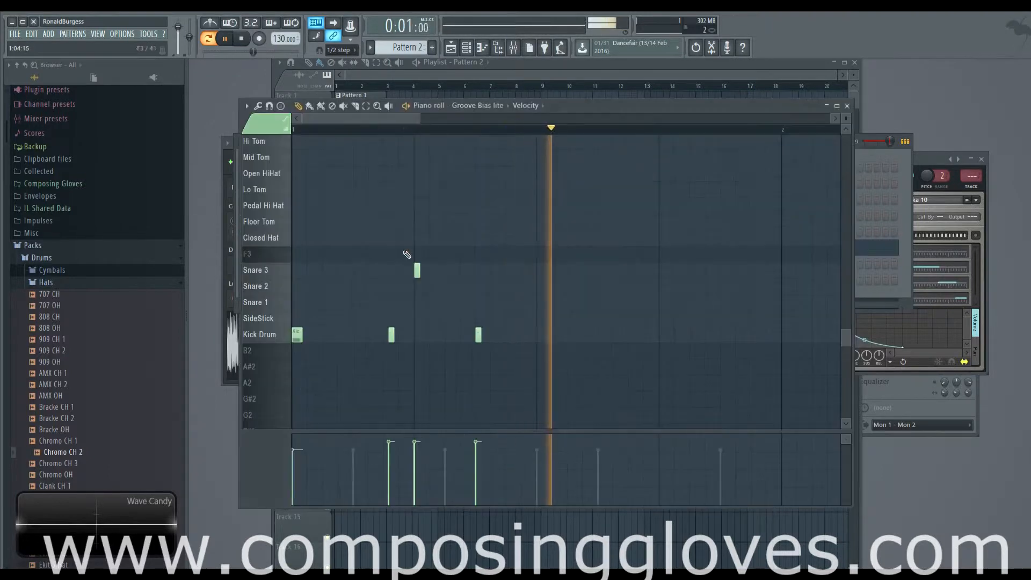
key(space)
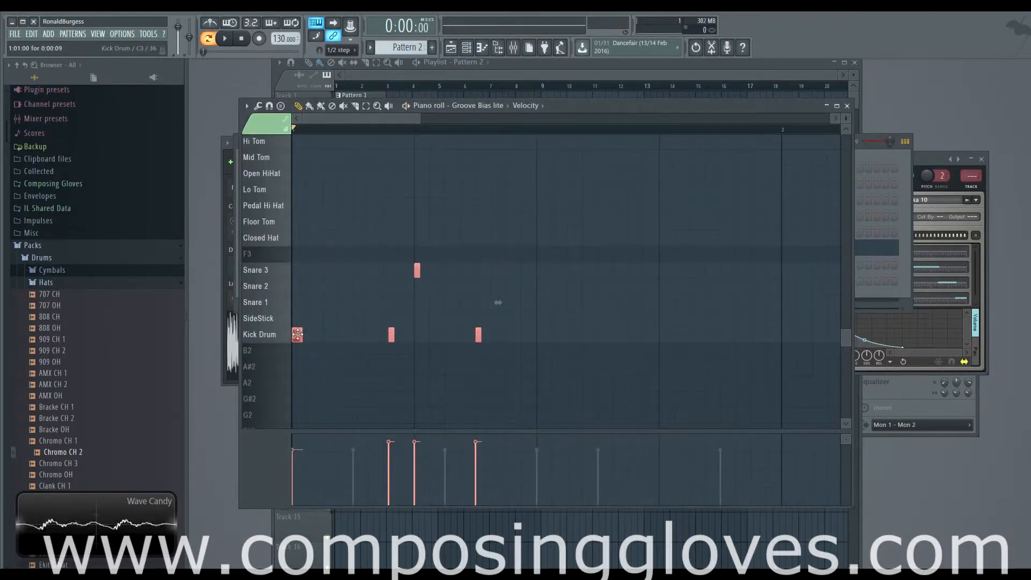
mouse_move(298, 334)
mouse_down()
mouse_move(586, 338)
mouse_move(537, 337)
mouse_up()
scroll(416, 304, up, 2)
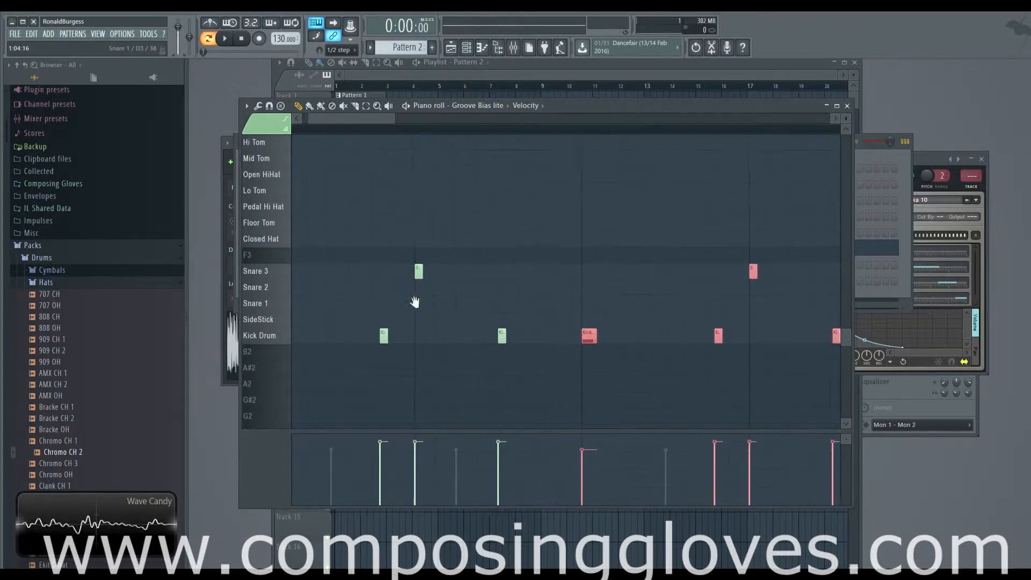
scroll(415, 302, down, 2)
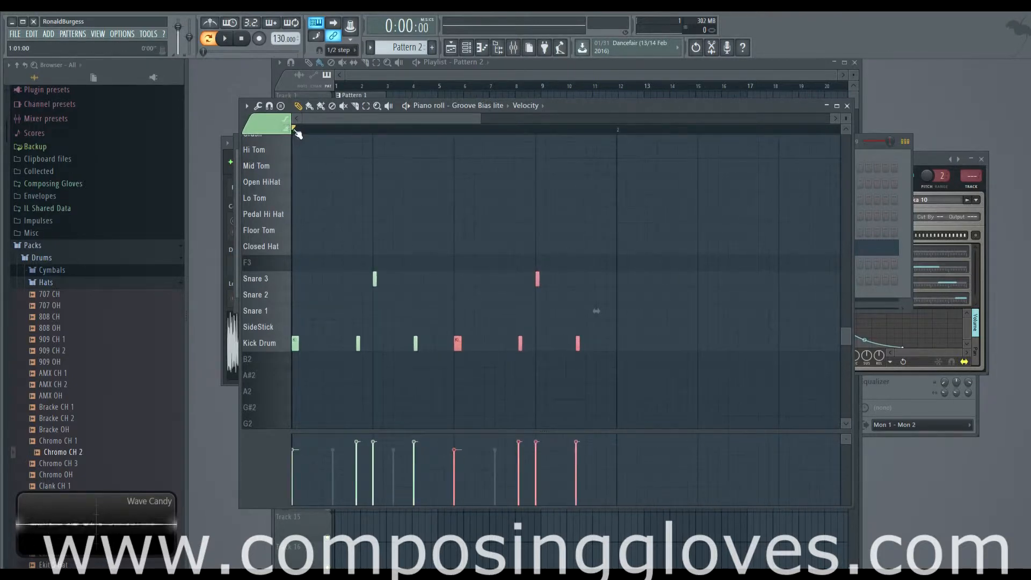
Try two extra Kick Drum notes between beats three and four during playback, and remove them.
scroll(466, 357, up, 3)
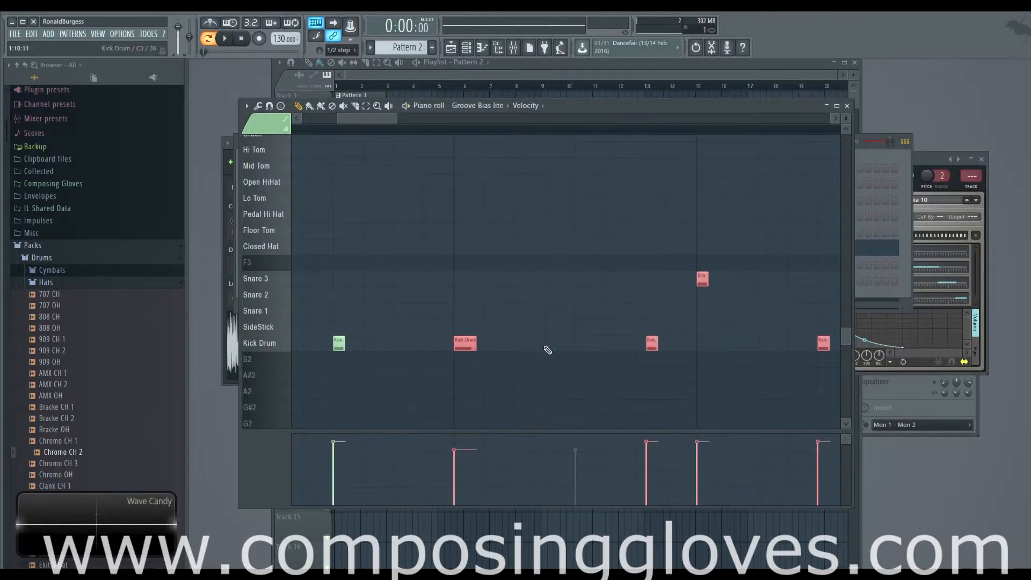
click(548, 350)
key(space)
click(609, 346)
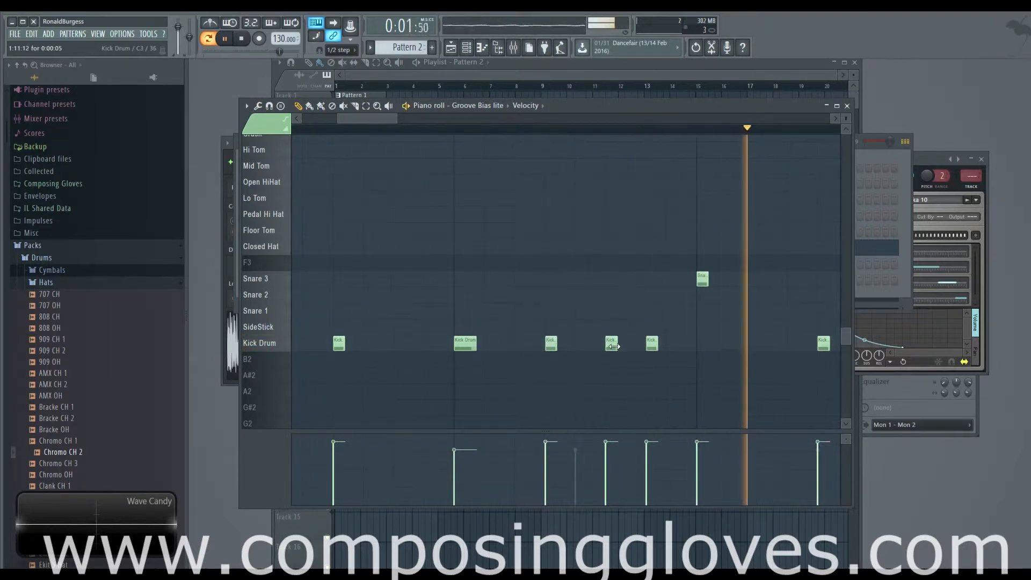
key(space)
right_click(610, 345)
right_click(552, 344)
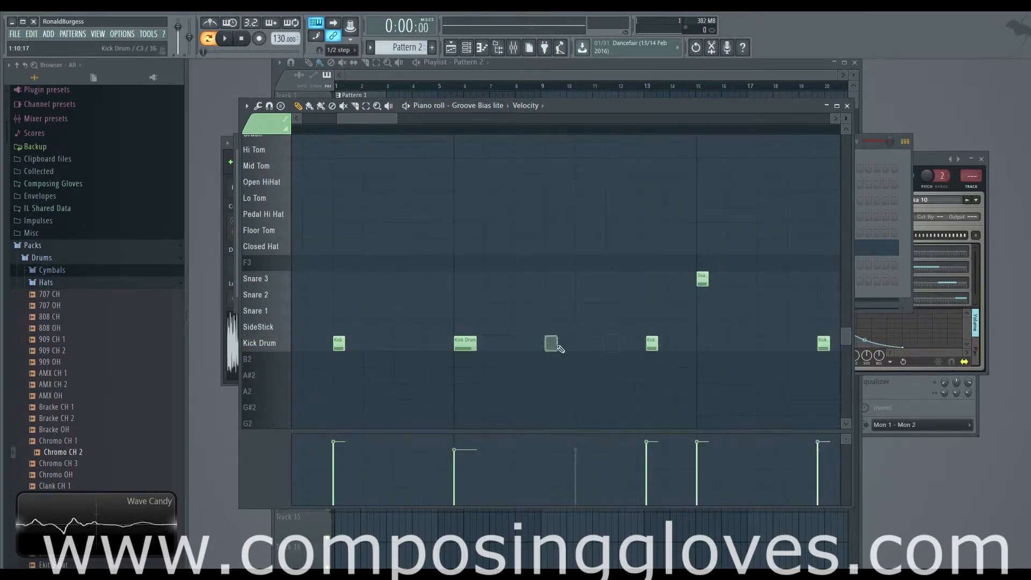
Set the snap to 1/3 step and place three evenly spaced kicks after beat three, replacing the kick just before beat four.
click(343, 50)
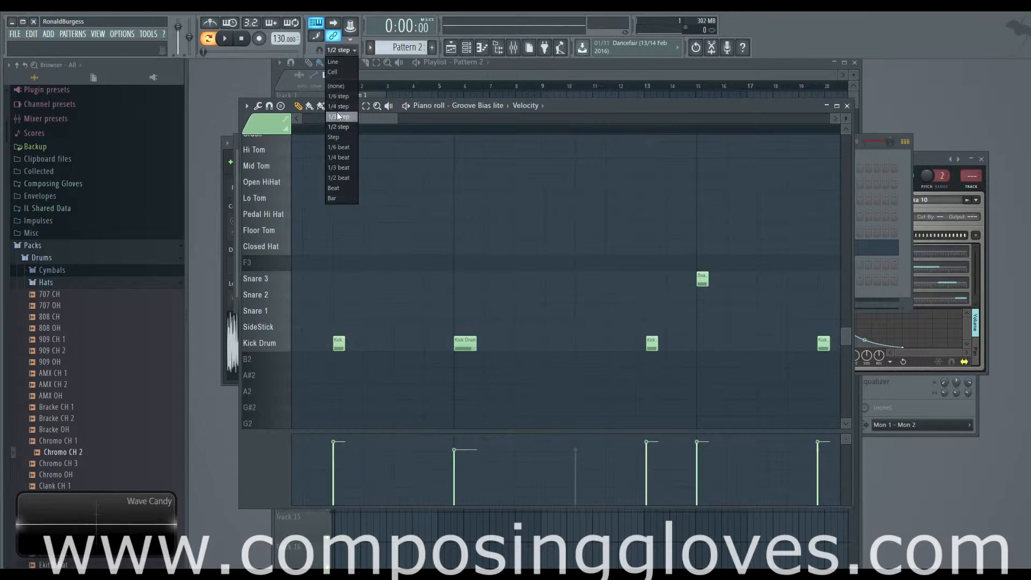
click(339, 116)
click(578, 346)
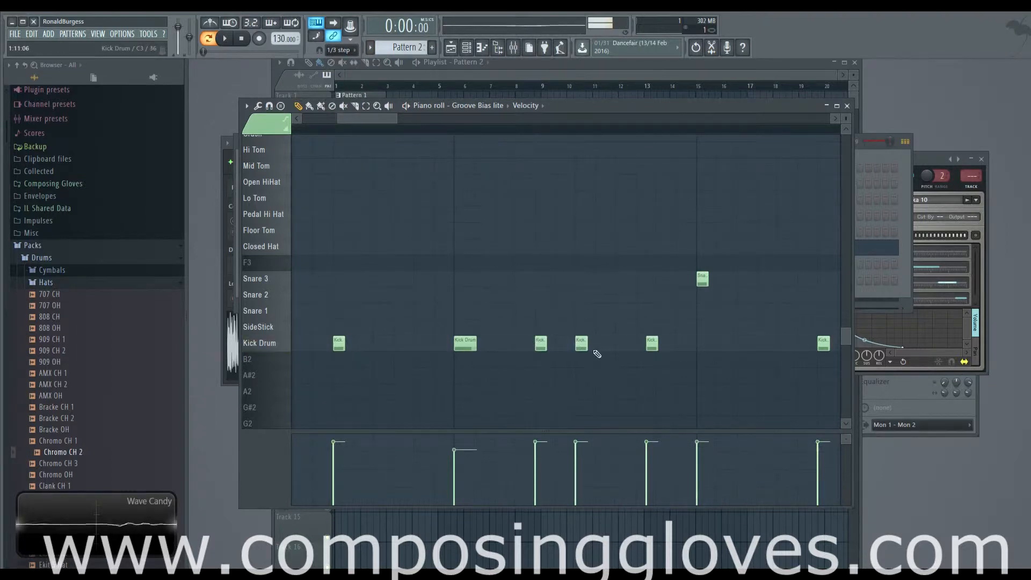
right_click(653, 344)
key(space)
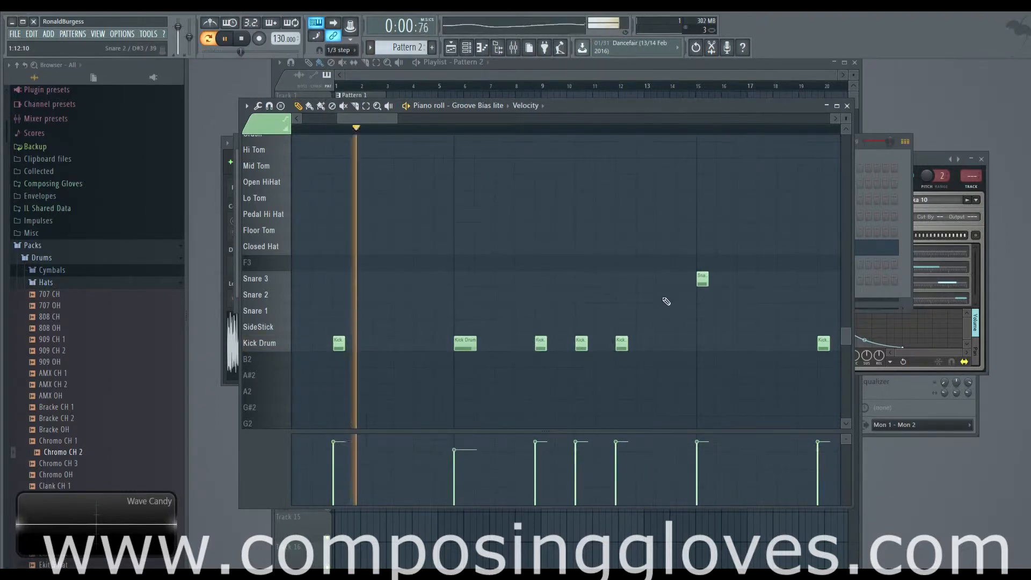
key(space)
Set the snap to Cell, place Ride Bell notes on all four beats and play the pattern.
scroll(636, 295, down, 3)
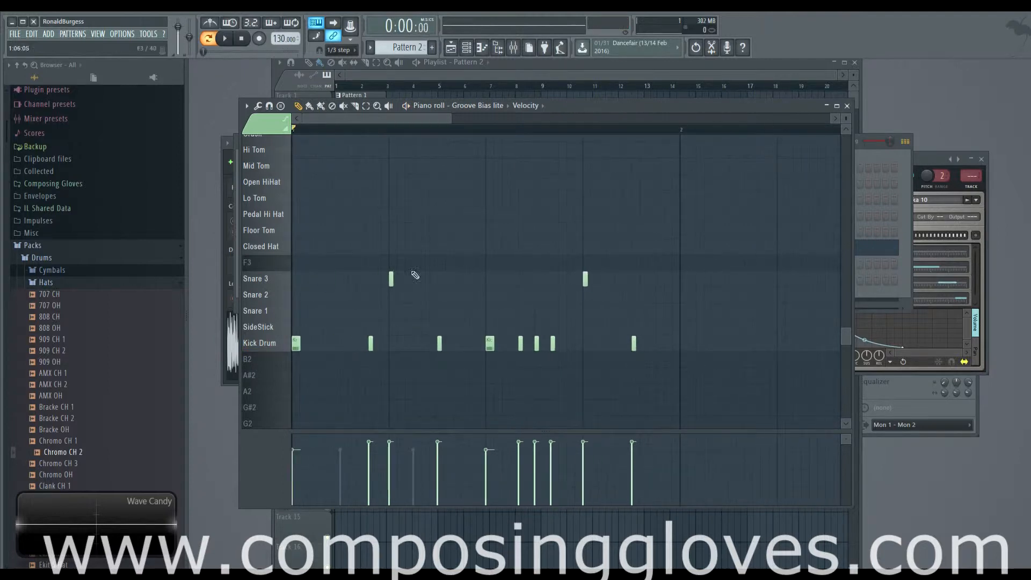
scroll(334, 201, up, 3)
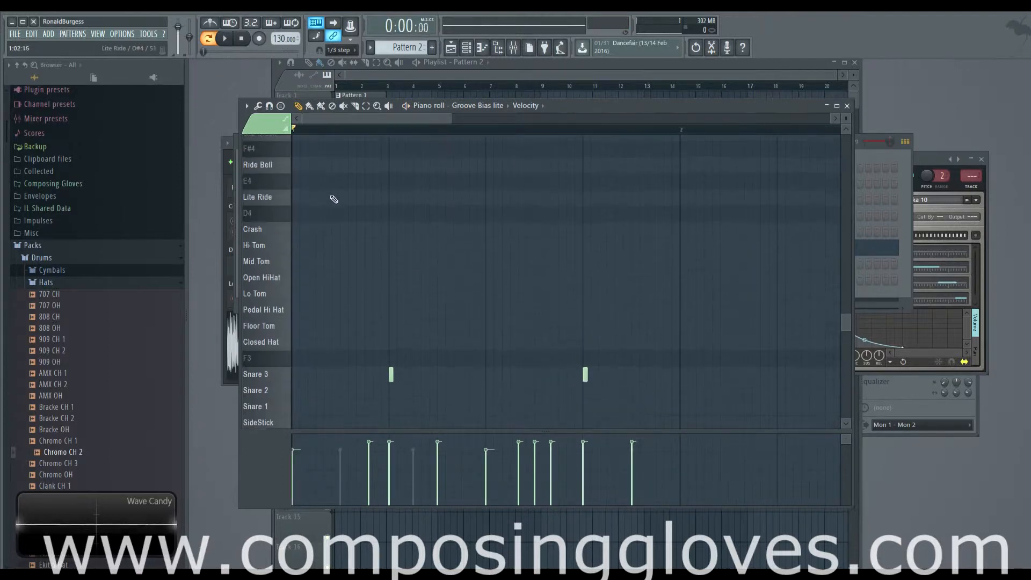
scroll(329, 208, down, 5)
scroll(313, 188, up, 2)
scroll(327, 197, up, 3)
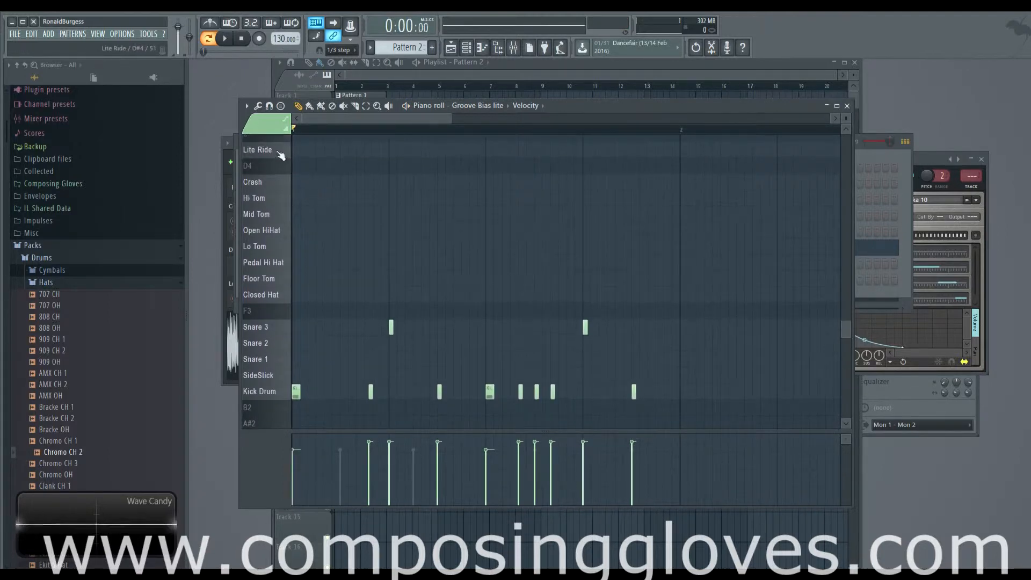
click(342, 50)
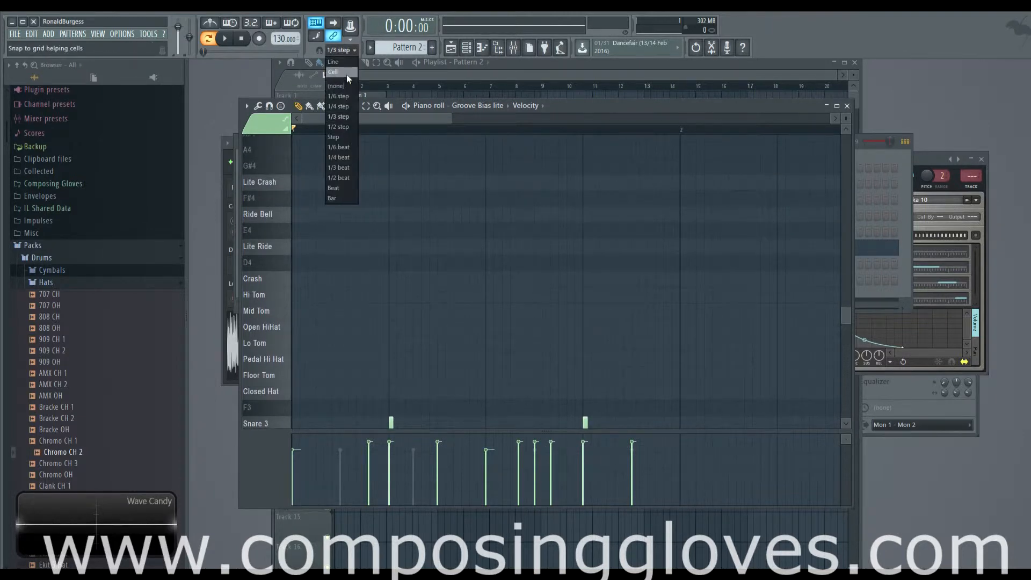
click(343, 73)
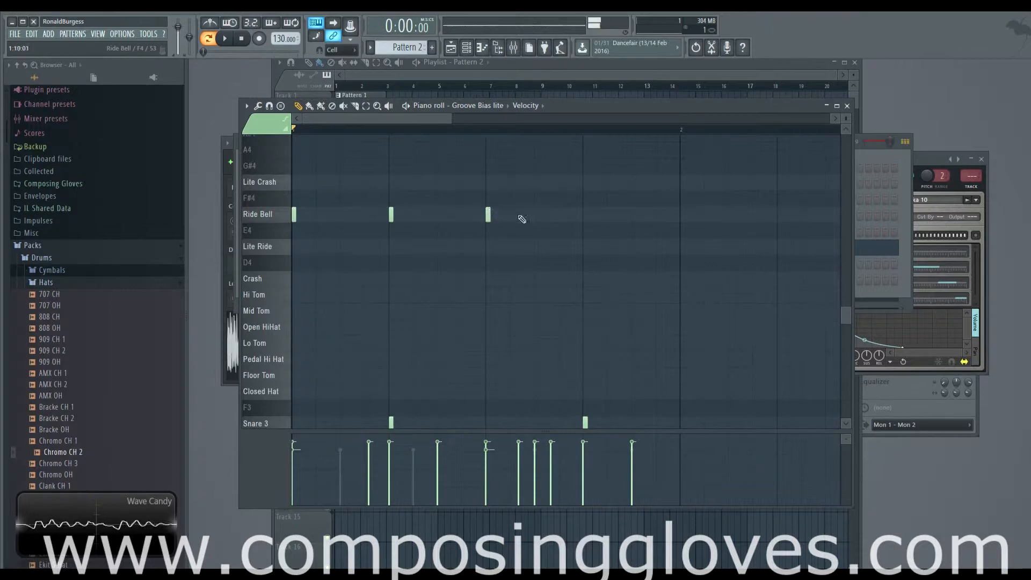
key(space)
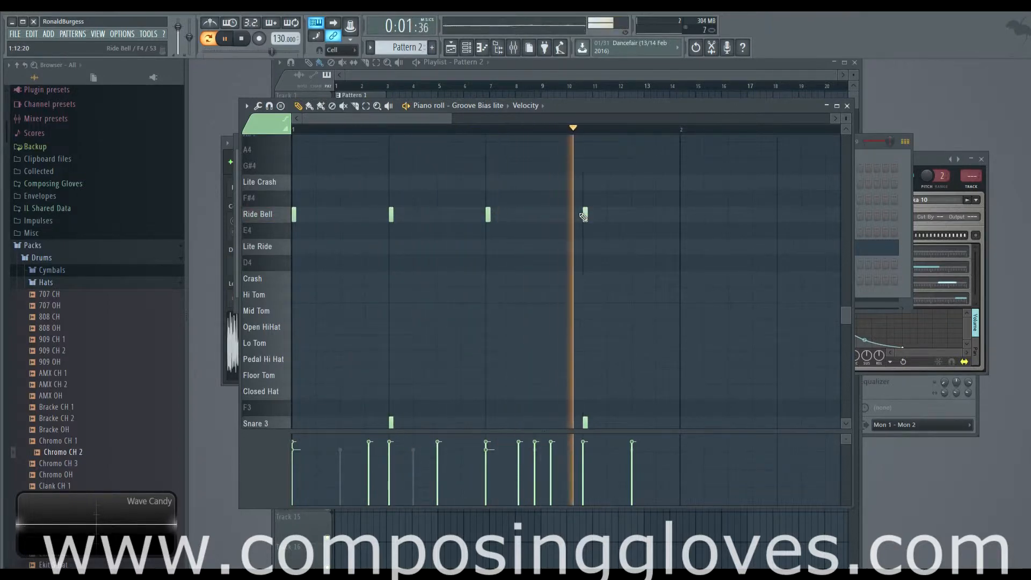
key(space)
Place Pattern 2 twice in a row on playlist Track 2 beneath Pattern 1, and play the song.
click(410, 96)
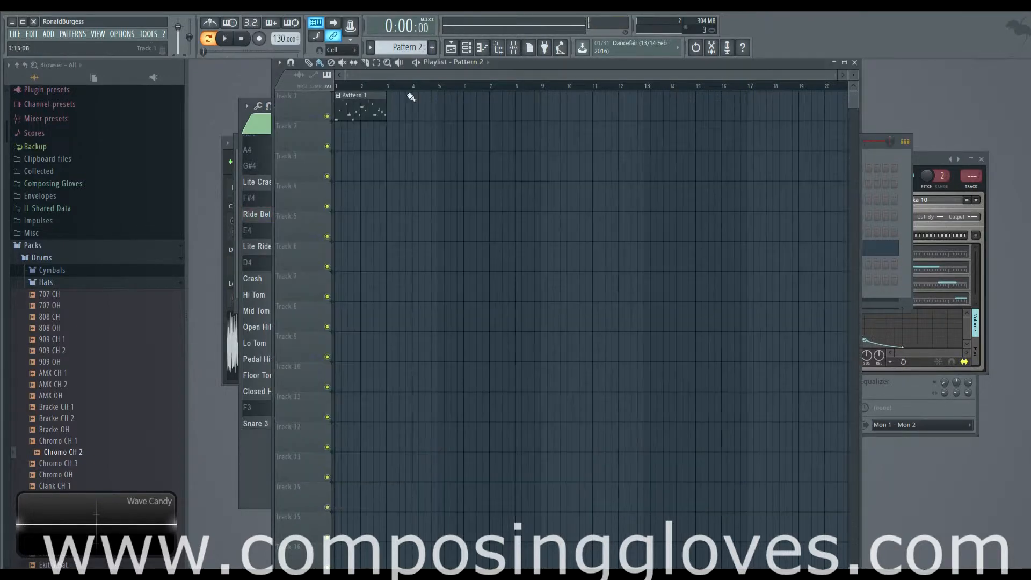
click(352, 150)
scroll(373, 143, up, 2)
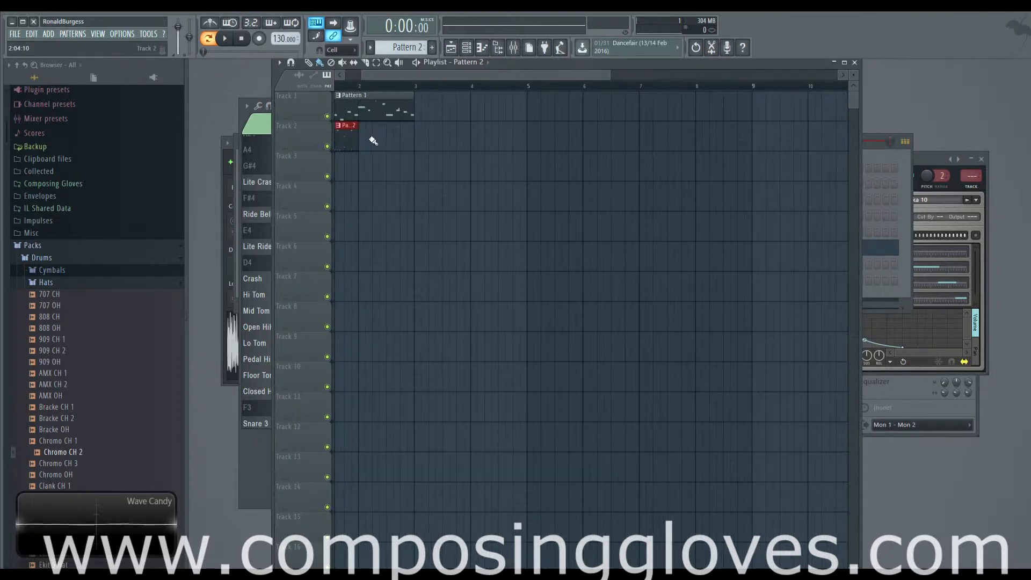
click(378, 139)
scroll(346, 146, up, 2)
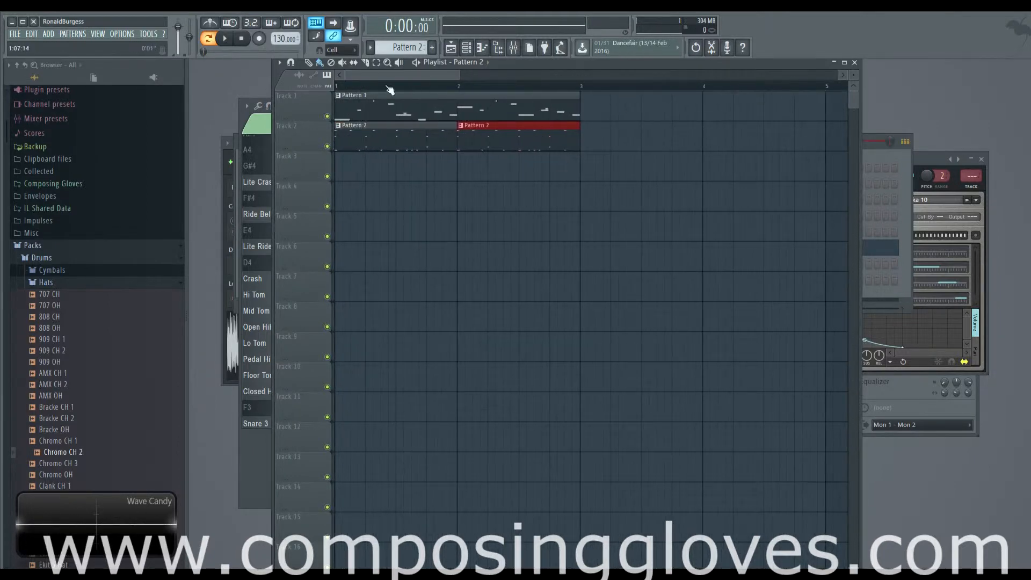
key(space)
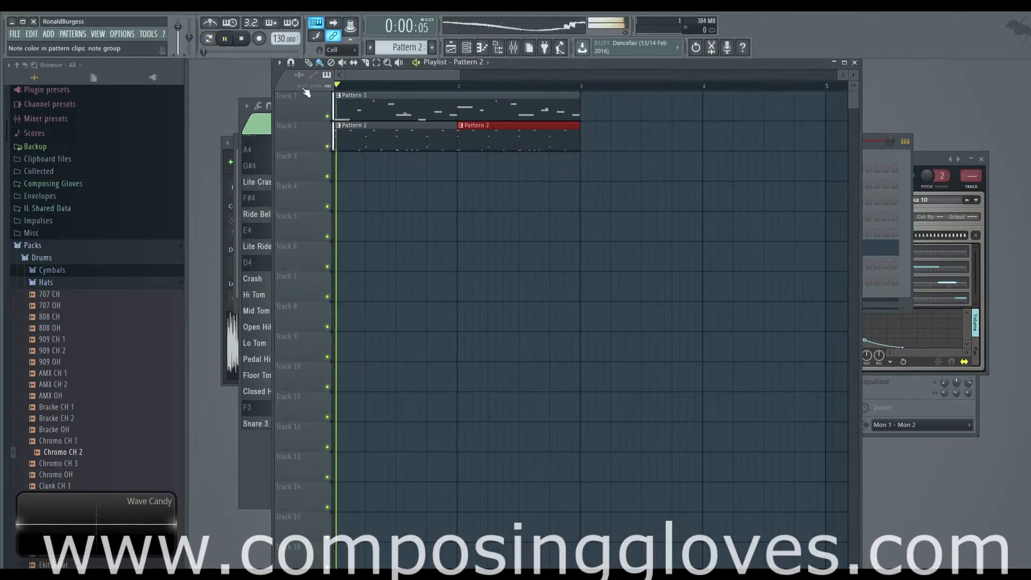
key(space)
Open Pattern 1's Harmless synth and route its channel to mixer track 5.
double_click(390, 104)
key(F6)
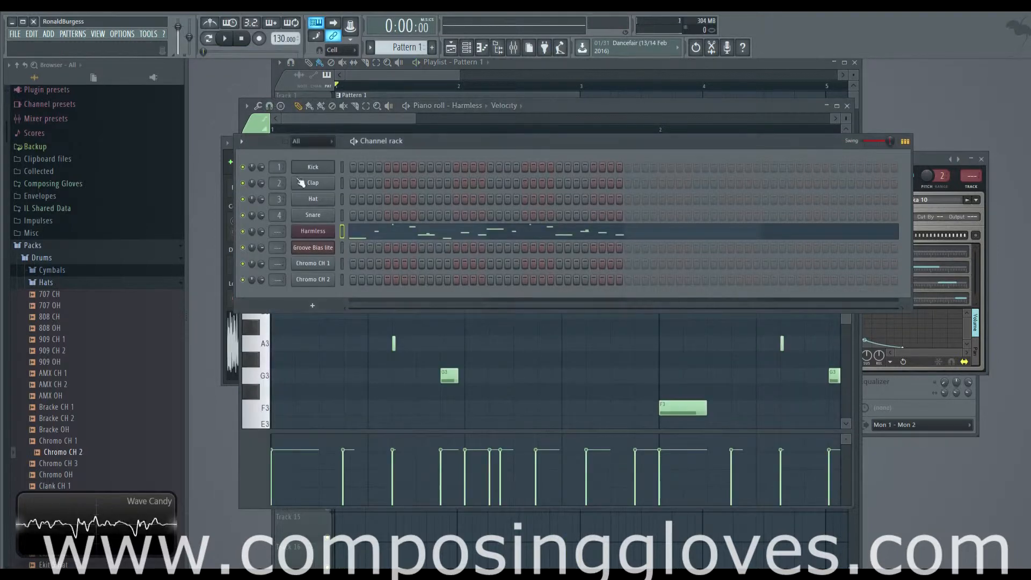
click(311, 231)
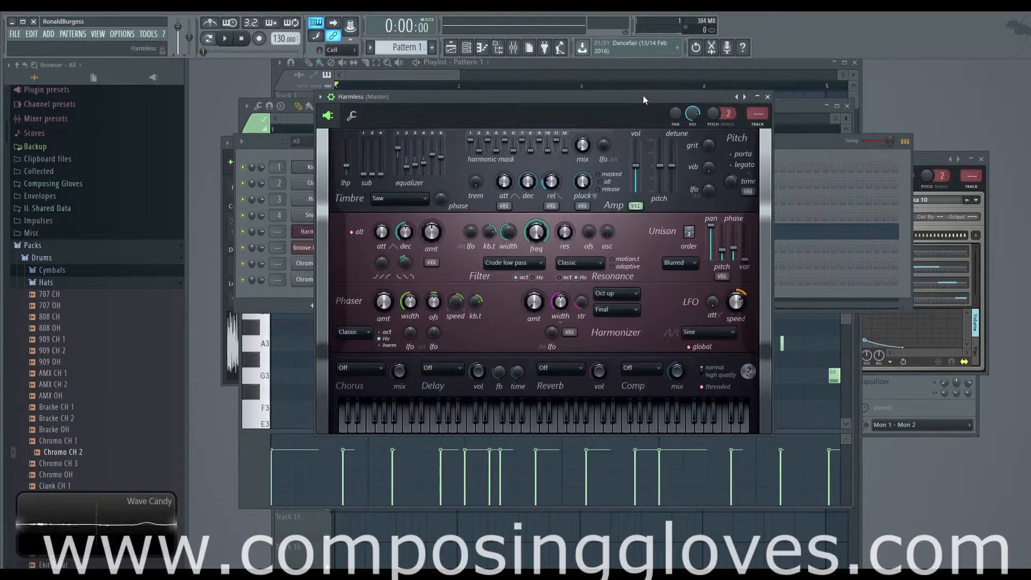
key(ctrl+l)
Load Fruity WaveShaper in the Harmless track's first effect slot and bend its curve upward during playback.
click(877, 197)
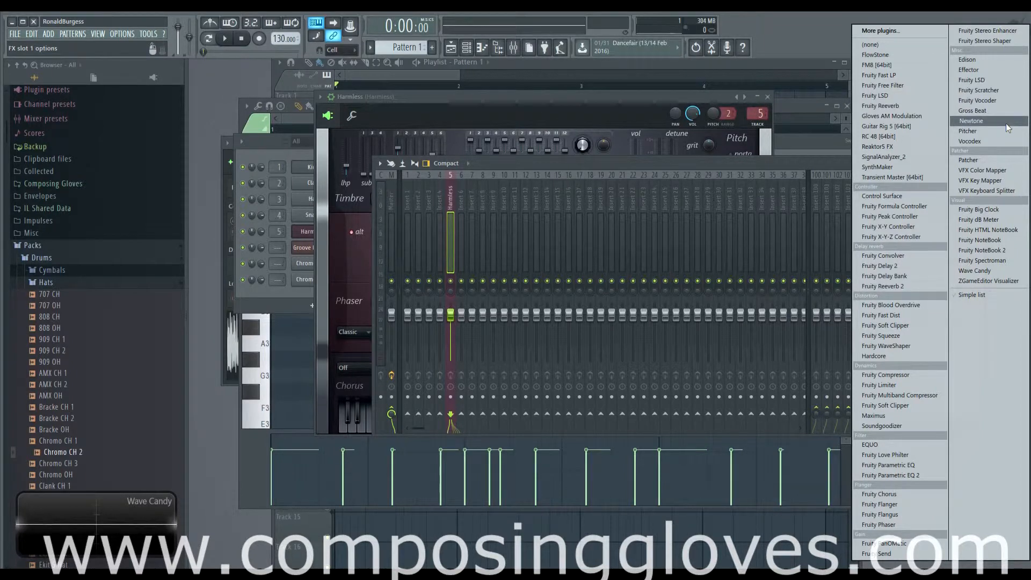
click(917, 346)
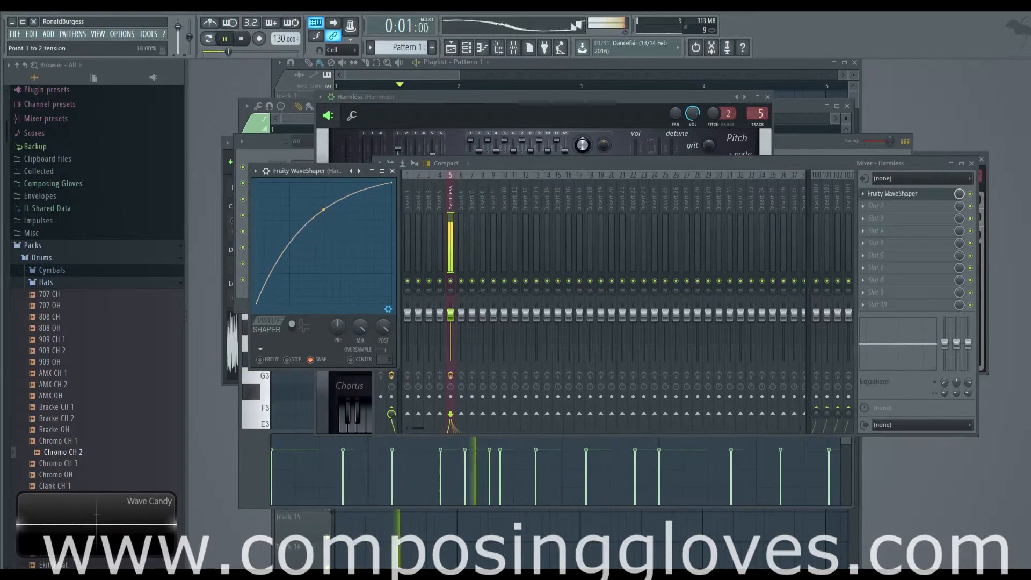
key(space)
Load Fruity Stereo Shaper in the second effect slot, switch it to the next preset and play the song in the playlist.
click(869, 210)
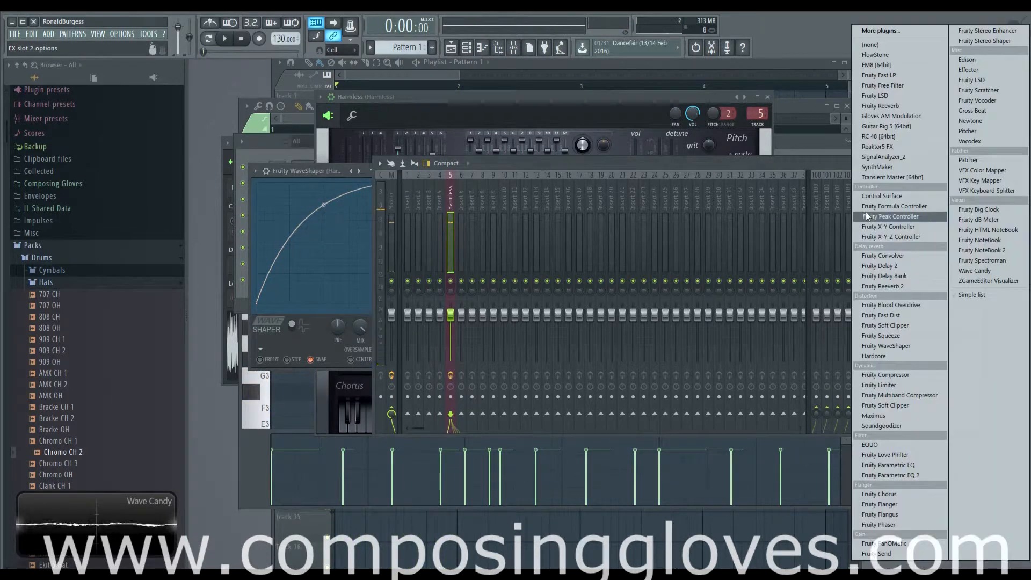
click(1015, 42)
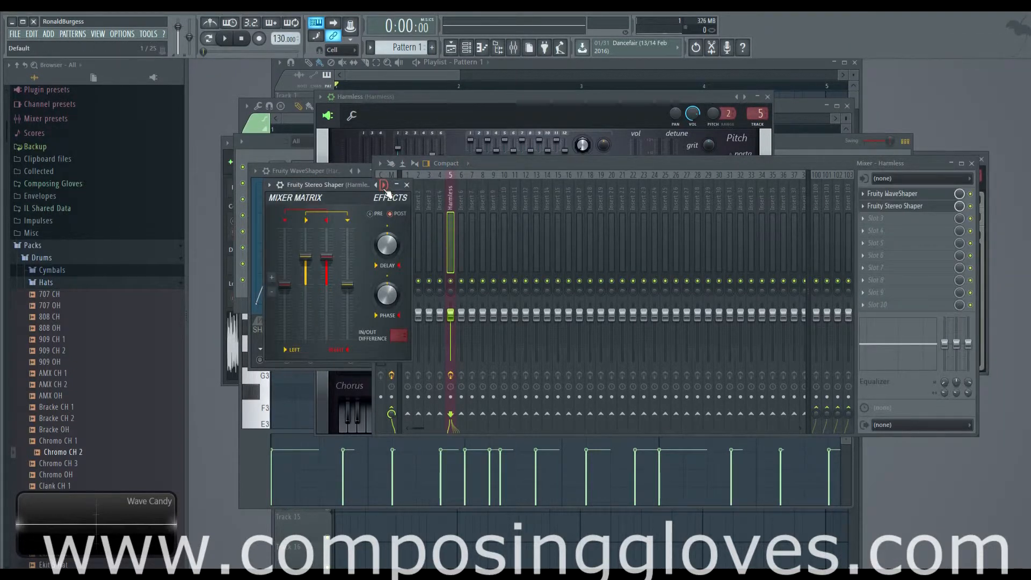
click(384, 185)
key(space)
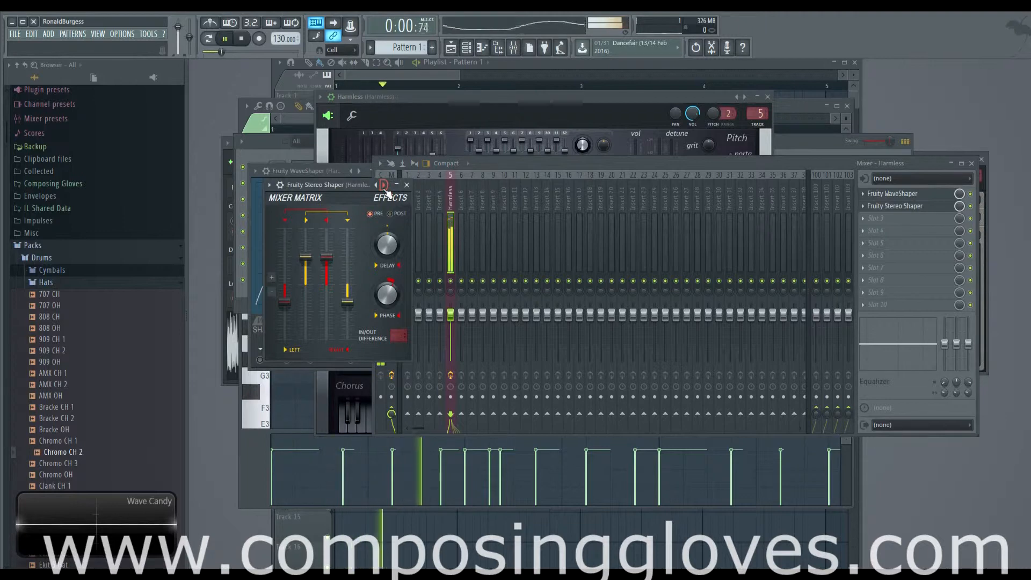
click(396, 83)
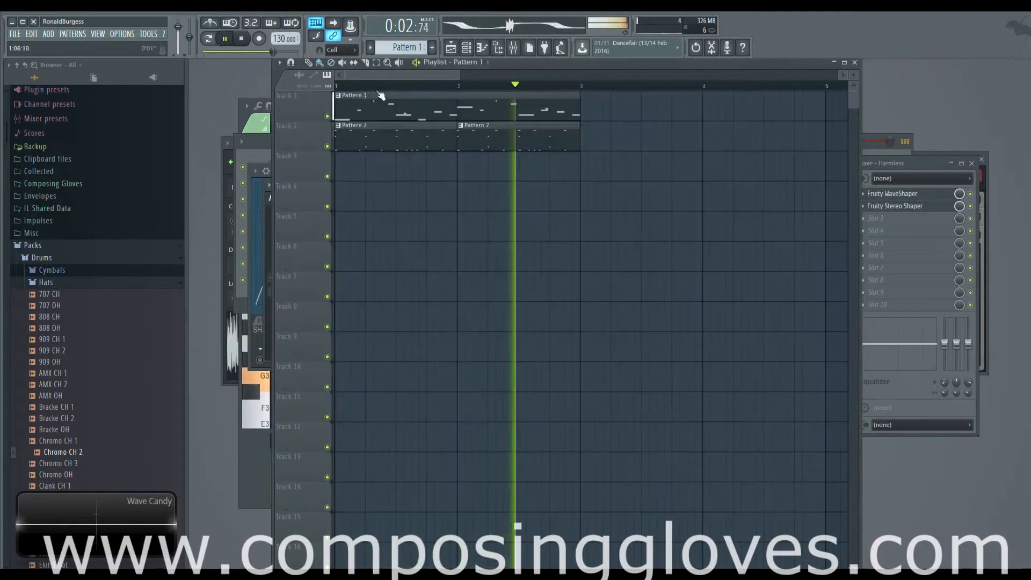
Reshape the Fruity WaveShaper curve with a low kink near its start and a high bend further along while the song plays.
click(260, 182)
key(space)
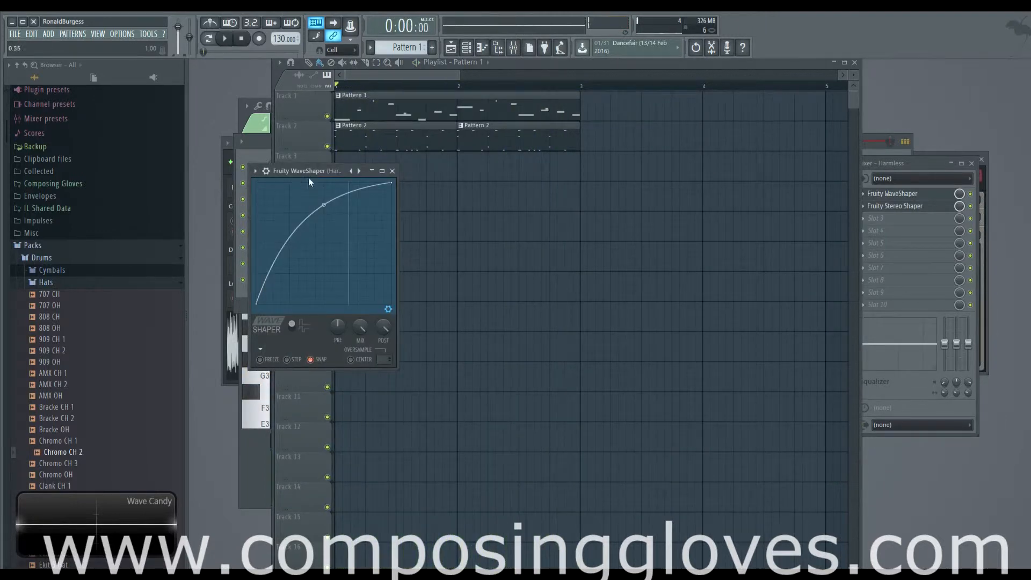
key(space)
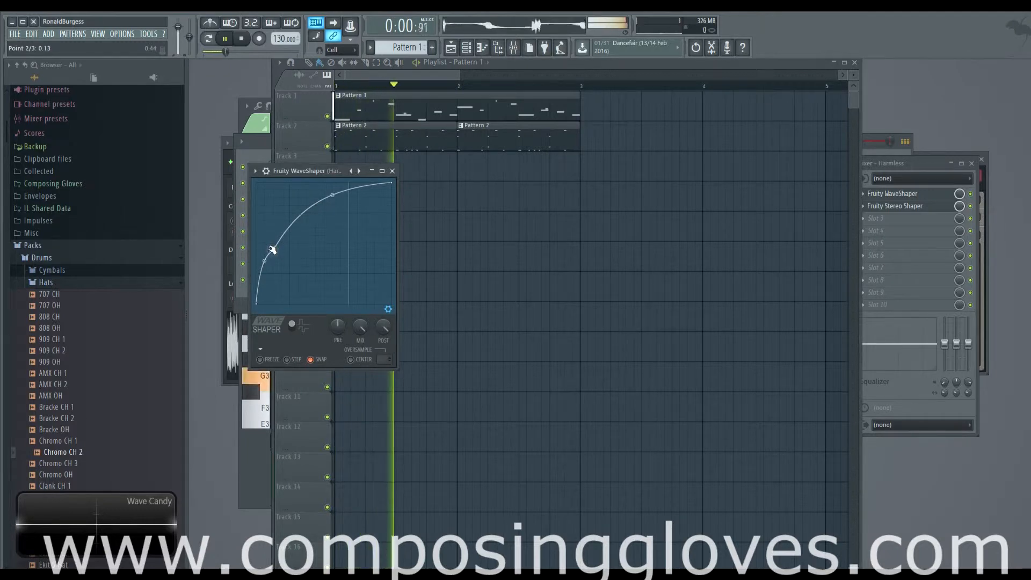
drag(333, 195, 333, 228)
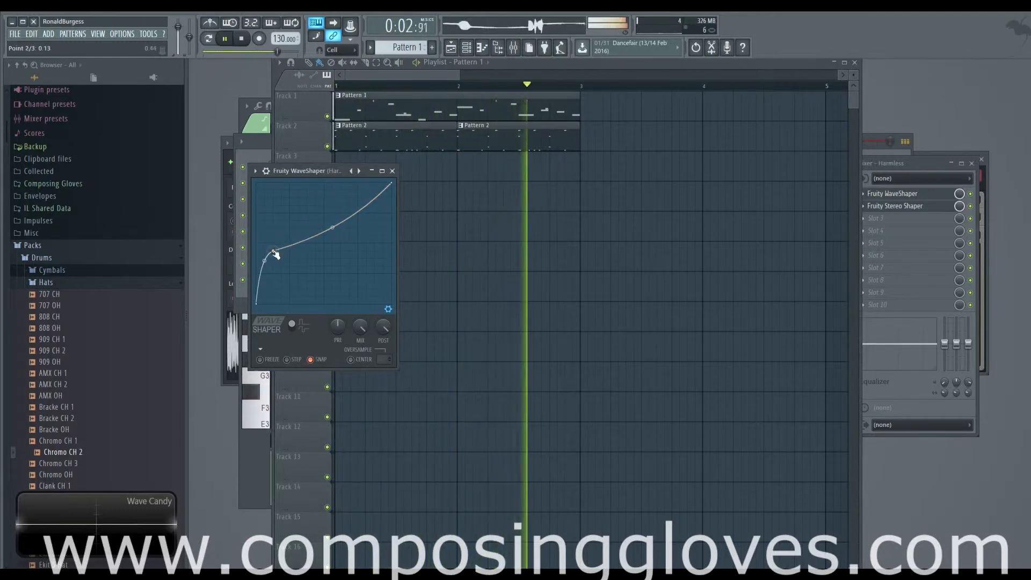
drag(274, 251, 275, 259)
drag(332, 232, 332, 185)
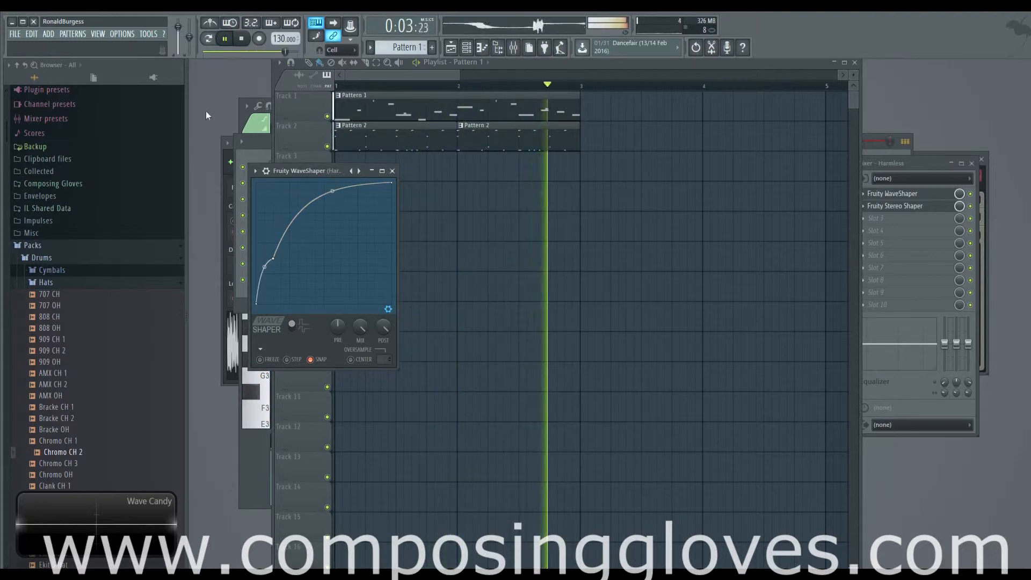
Open the Harmless synth from the channel rack and adjust its unison pitch and phase sliders, with phase at 41%.
key(F6)
click(310, 233)
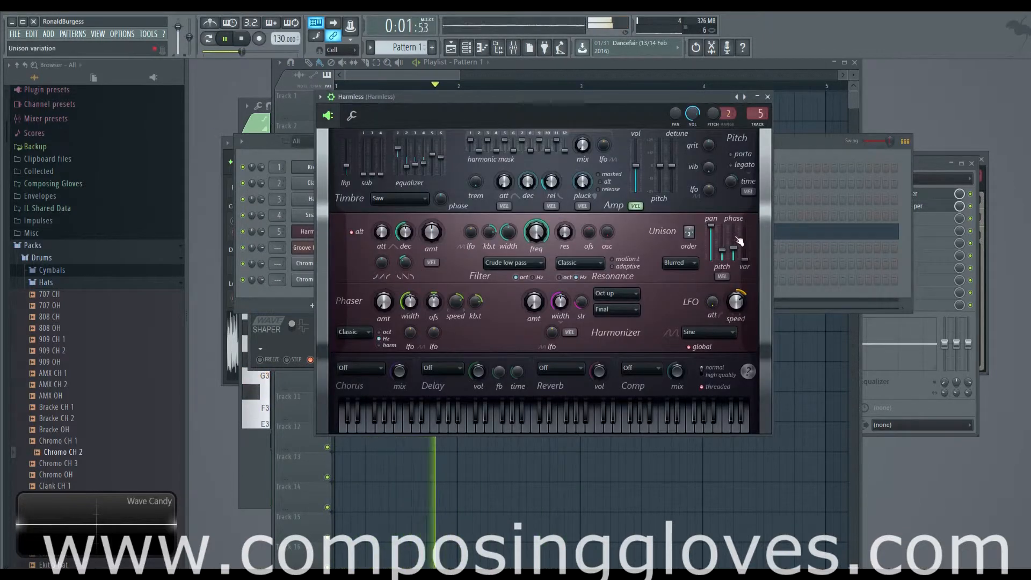
mouse_move(723, 251)
mouse_down()
mouse_move(726, 260)
mouse_move(733, 231)
mouse_move(739, 251)
mouse_up()
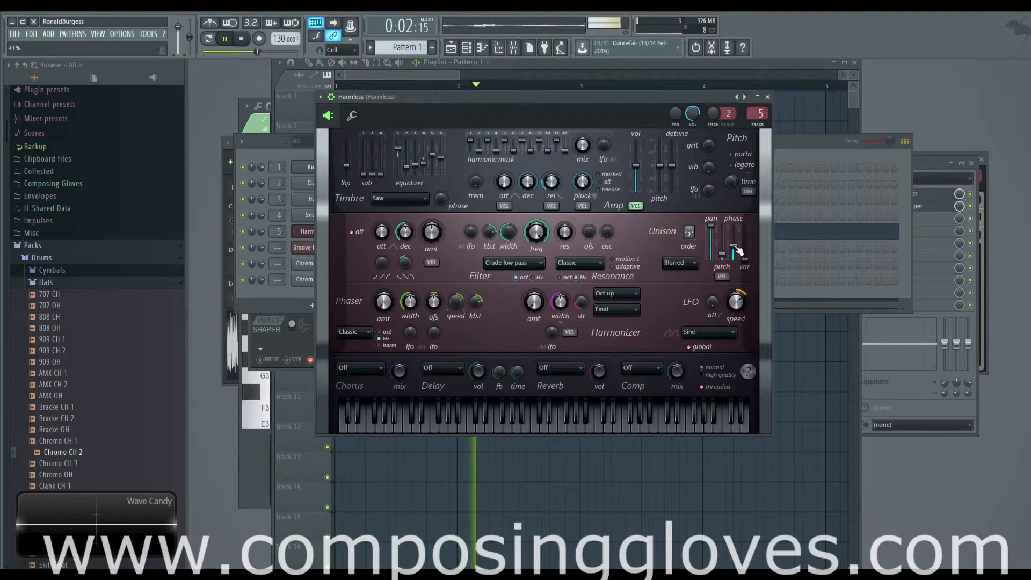
Stop playback and create an automation clip for the Harmless unison phase, placed on playlist Track 3.
key(space)
right_click(734, 245)
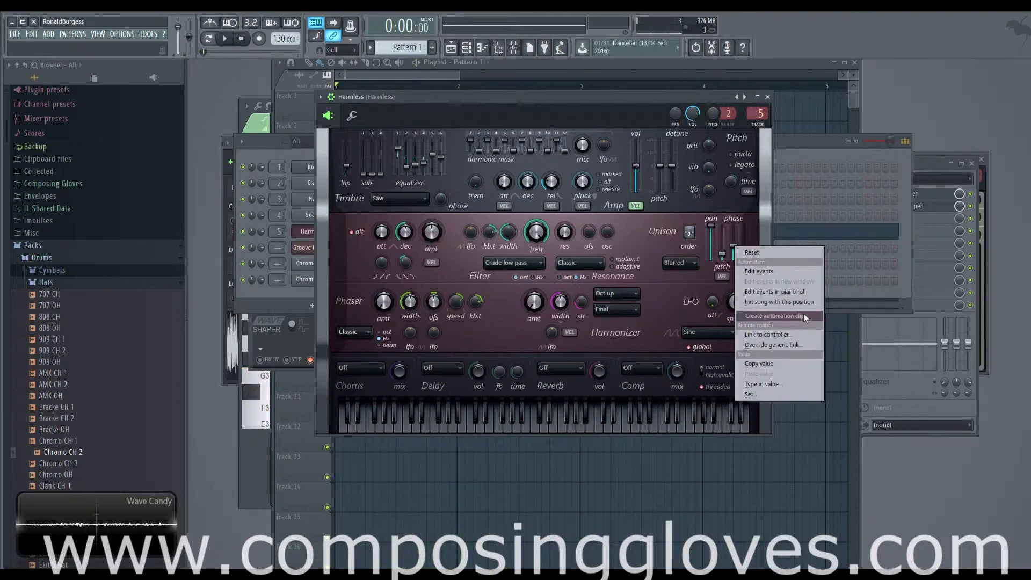
click(804, 314)
click(410, 77)
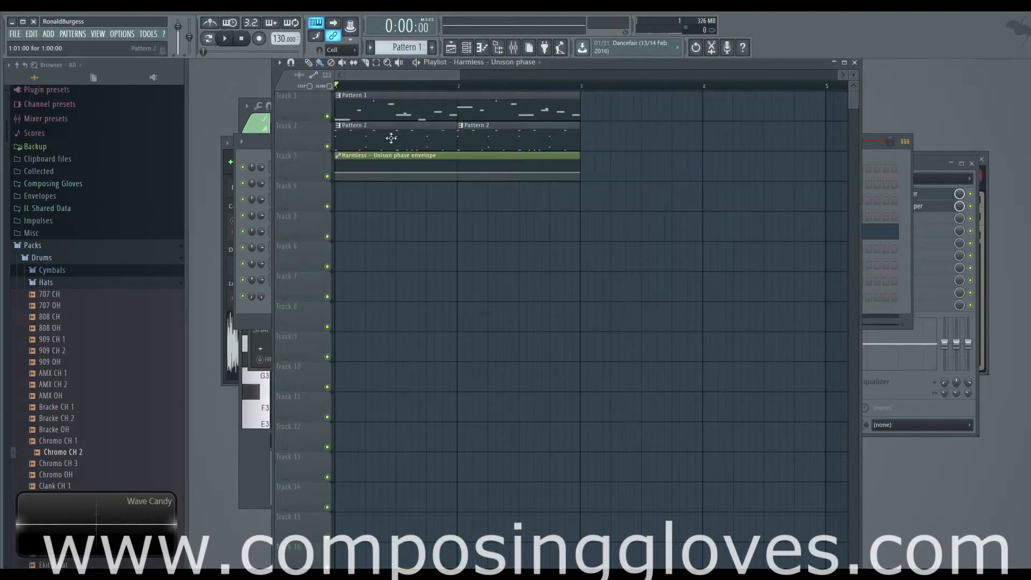
Shape the unison phase automation clip into a rise and fall peaking just before bar 2, and preview the song.
scroll(385, 161, up, 4)
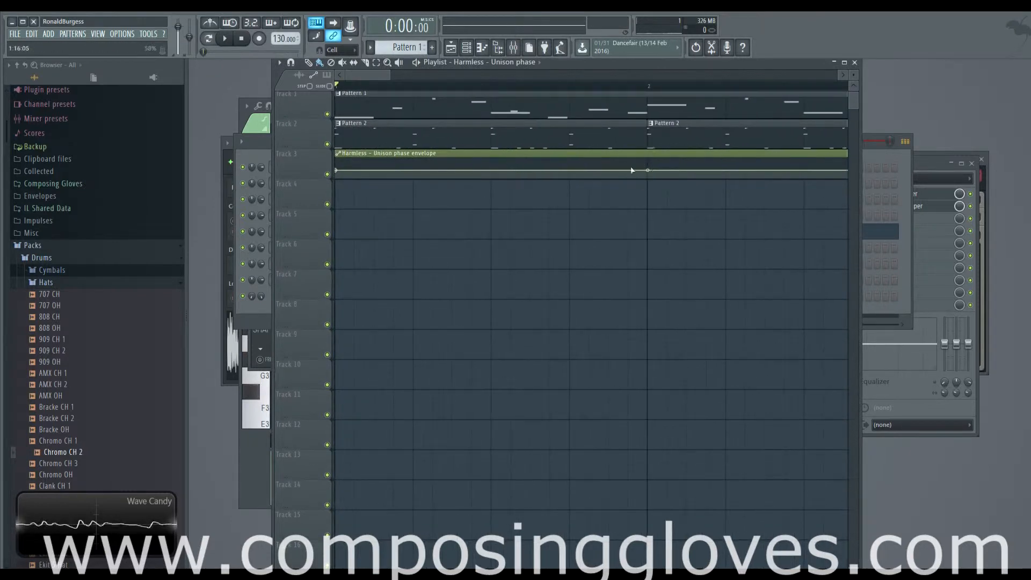
drag(631, 170, 611, 163)
scroll(635, 166, down, 4)
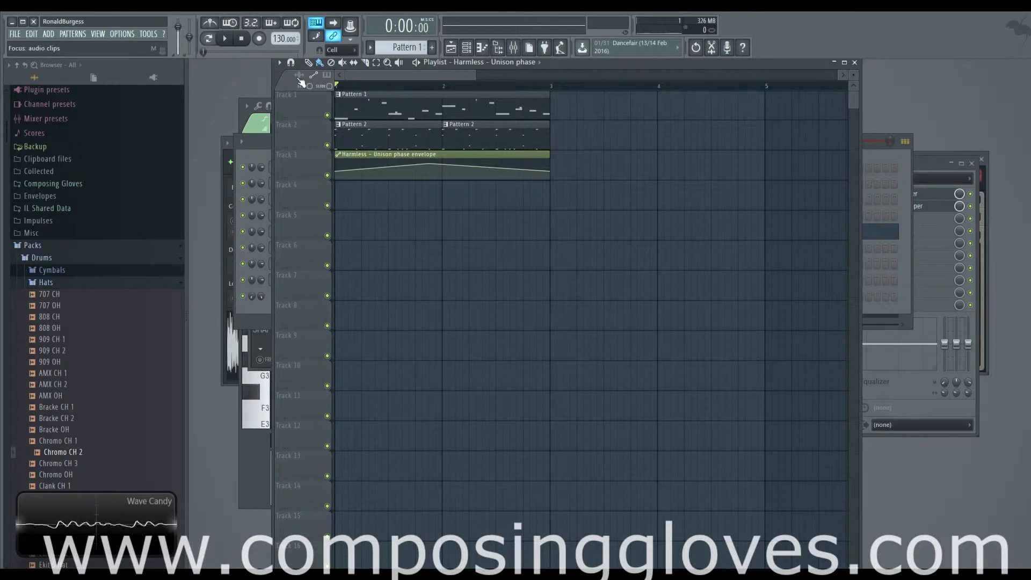
scroll(396, 152, up, 4)
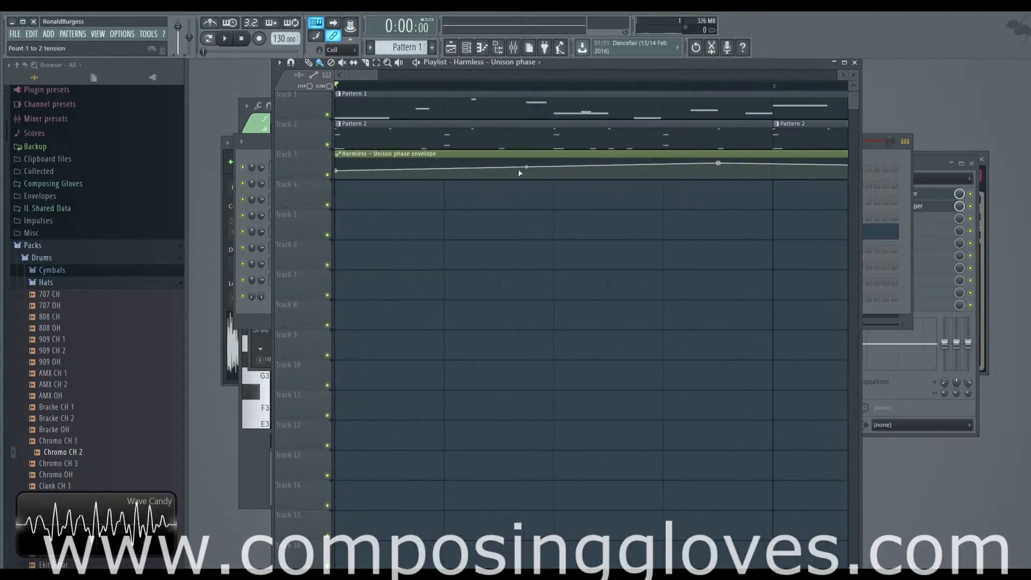
scroll(509, 206, down, 3)
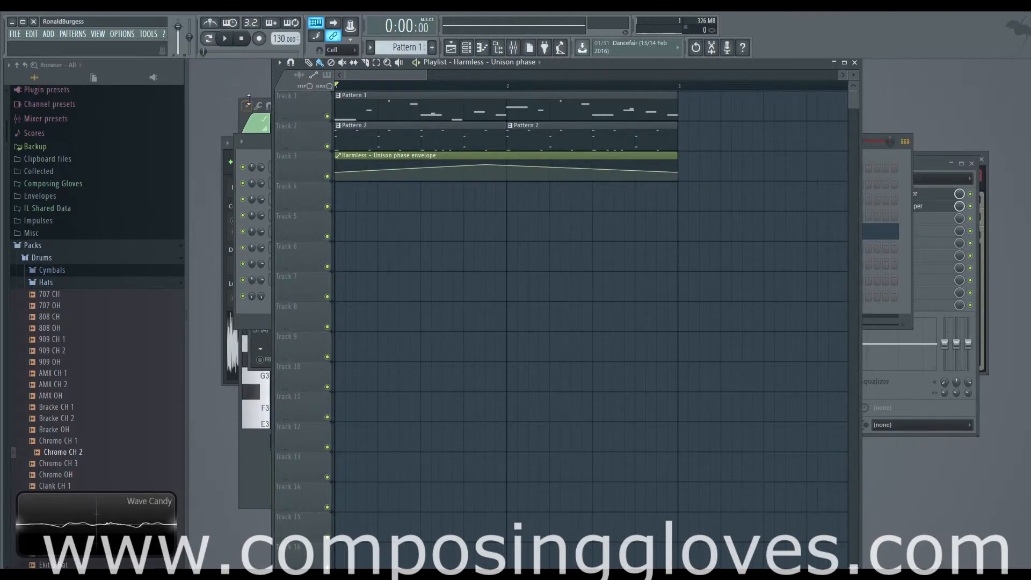
key(space)
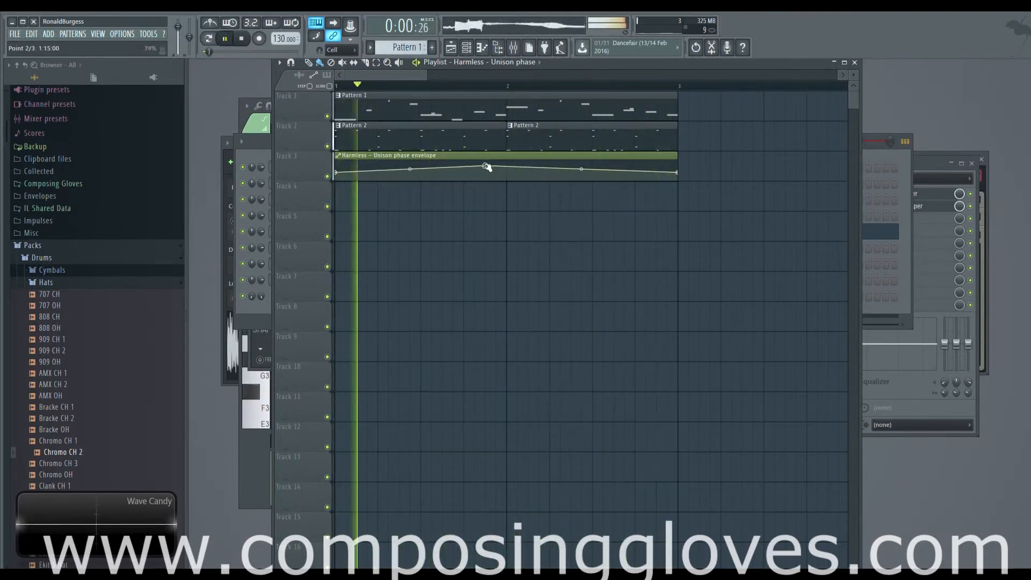
key(space)
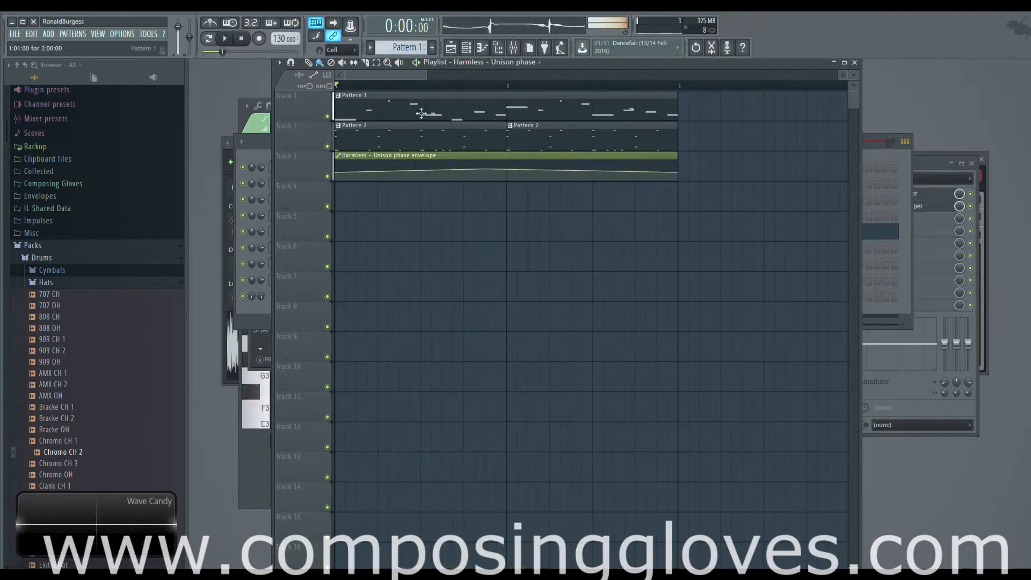
Add a second Harmless synth channel to Pattern 1 and open its piano roll.
double_click(421, 113)
click(310, 318)
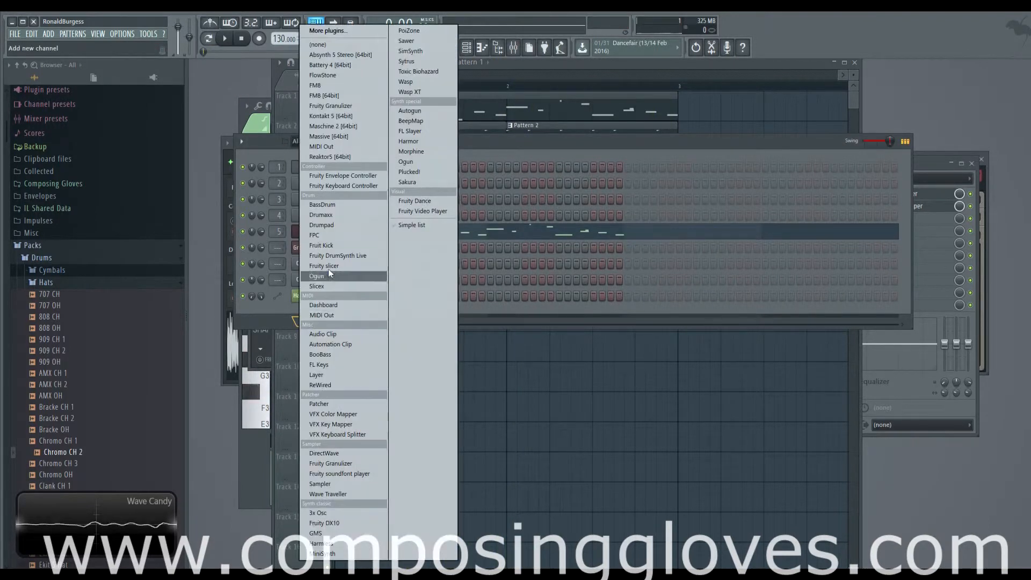
click(367, 543)
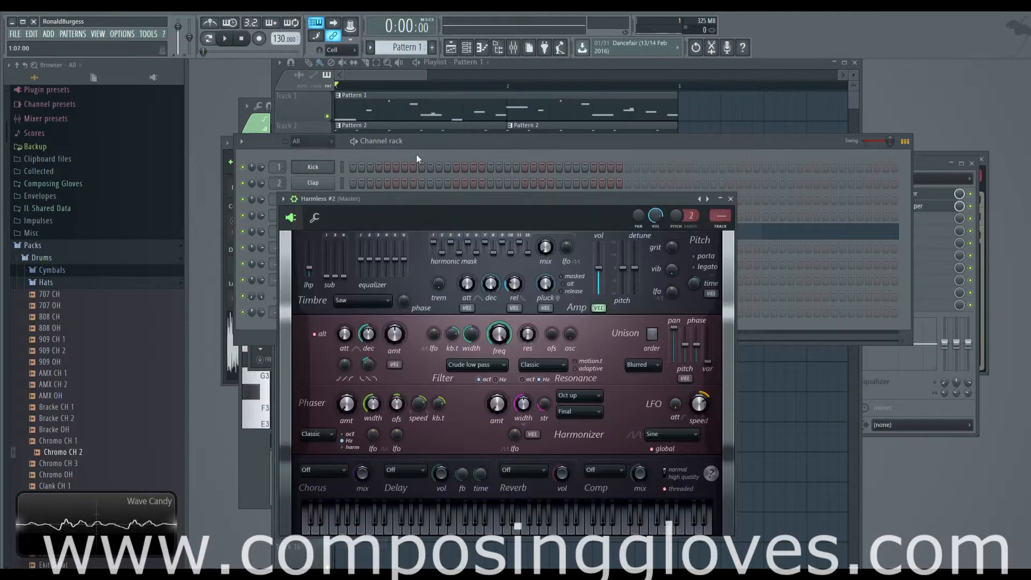
click(282, 152)
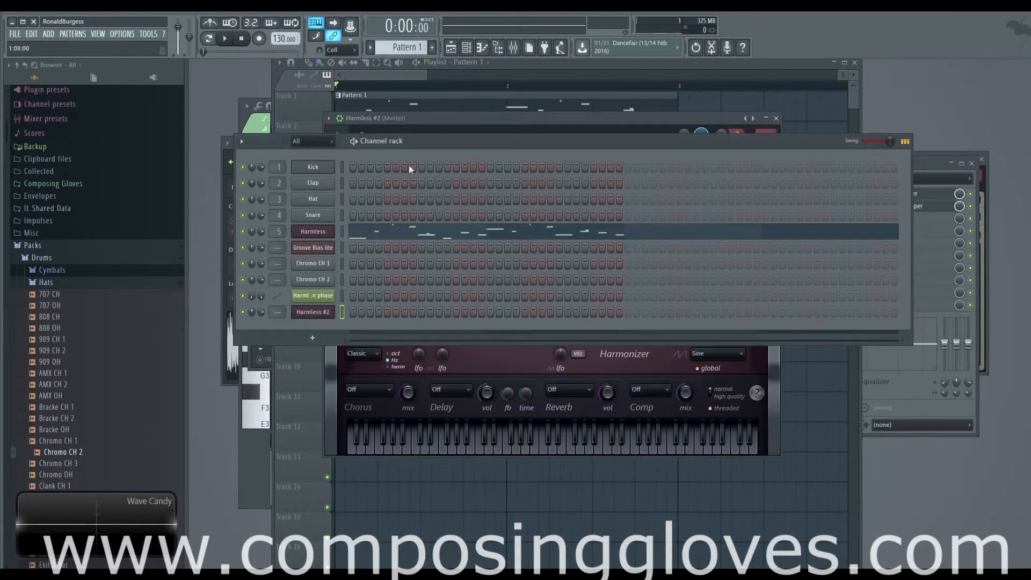
right_click(322, 310)
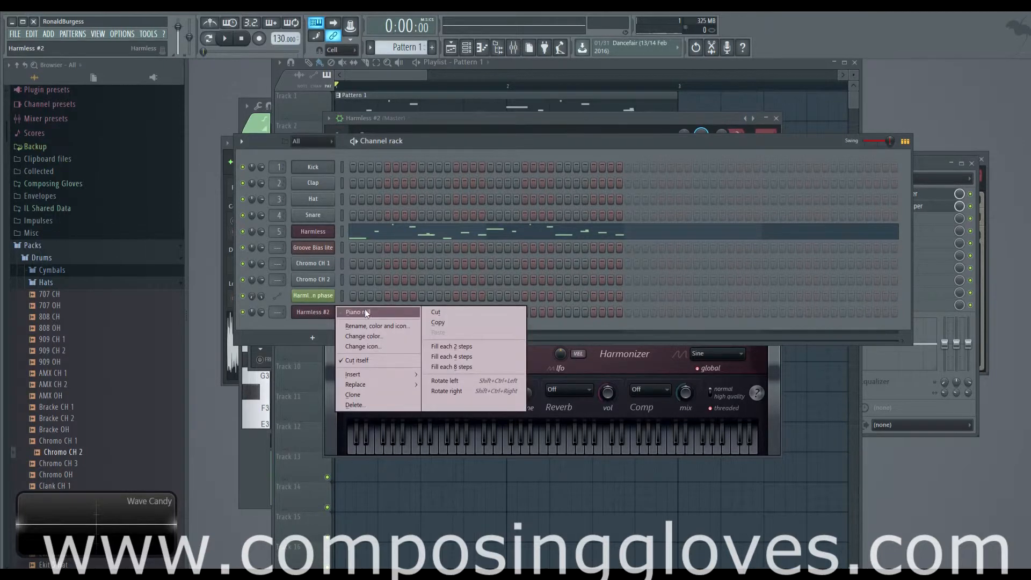
click(357, 313)
scroll(307, 304, down, 5)
ctrl+scroll(309, 302, down, 3)
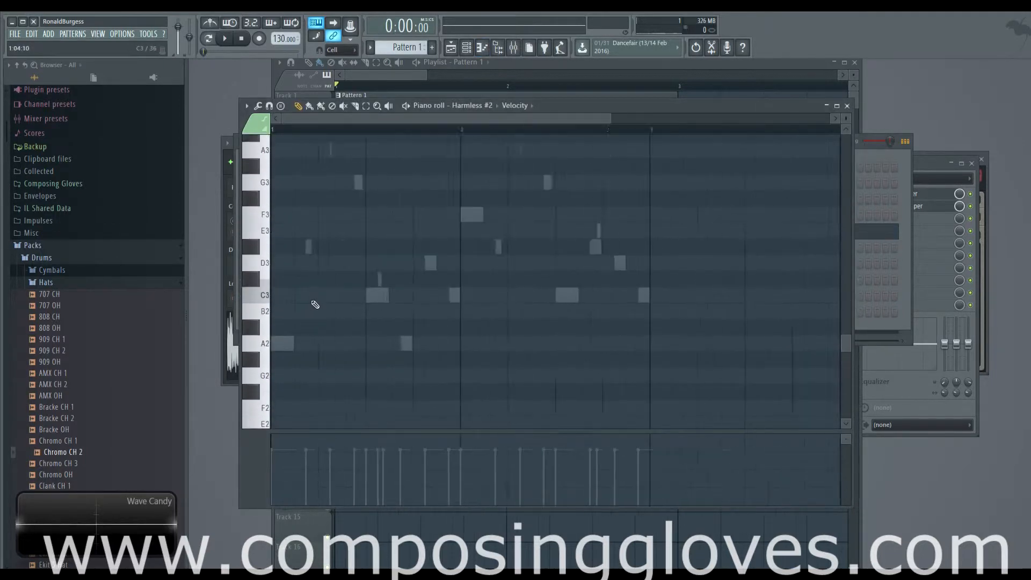
Place a short chord of A4, C5, E5 and A5 at the start of bar 1 for Harmless #2.
scroll(301, 306, up, 6)
click(265, 199)
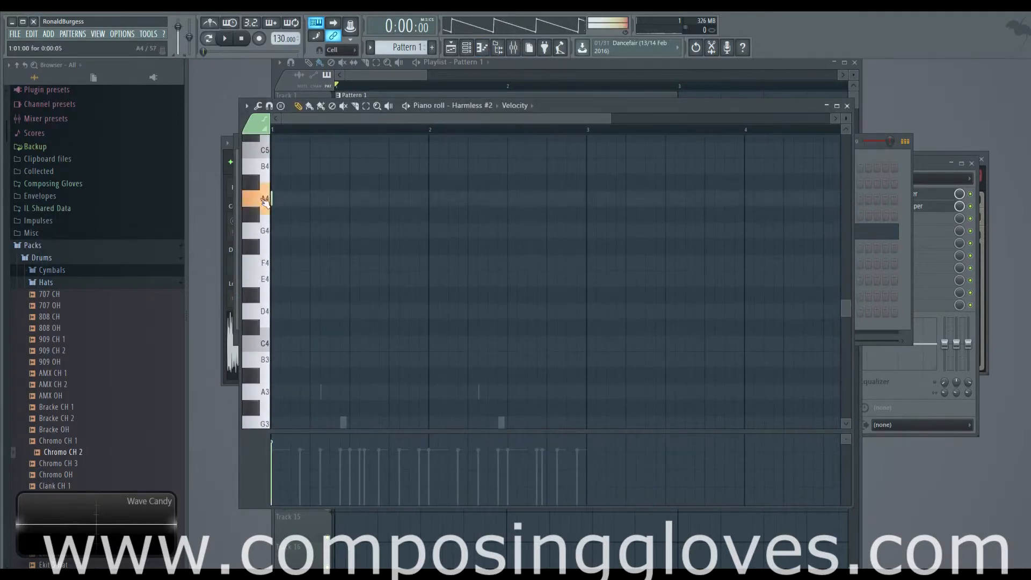
scroll(285, 207, up, 4)
ctrl+scroll(288, 388, up, 2)
click(285, 384)
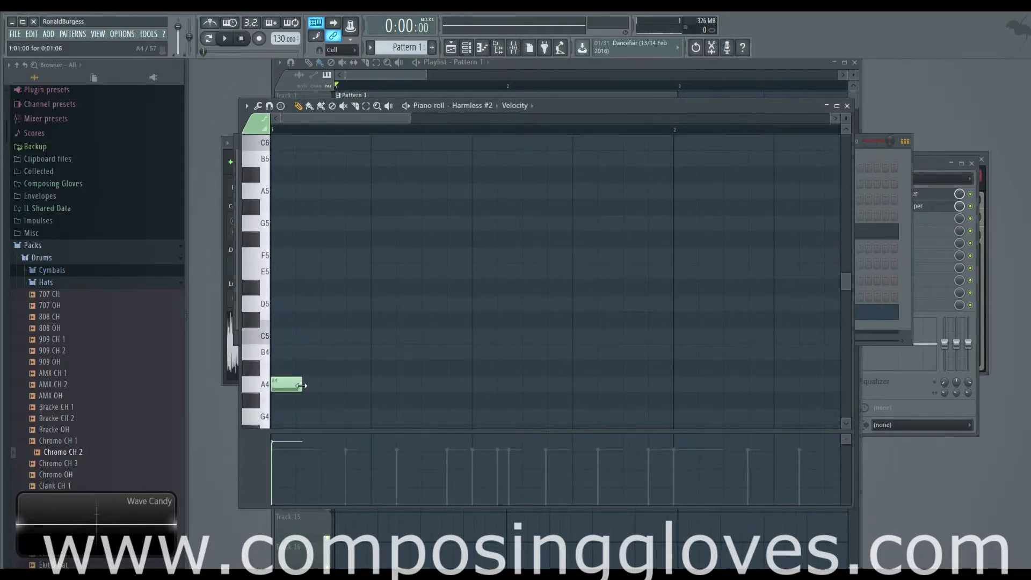
click(280, 337)
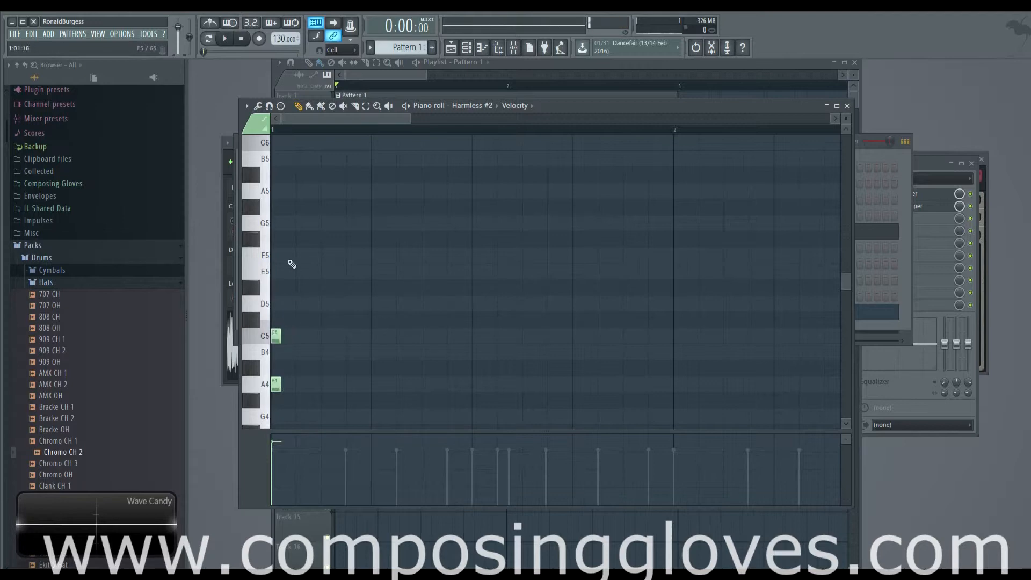
drag(273, 259, 272, 272)
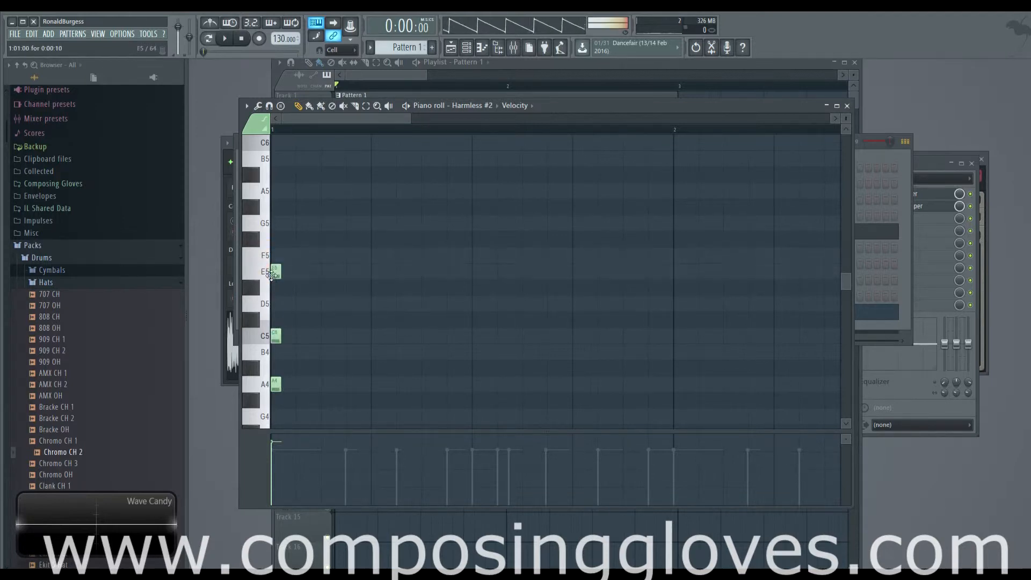
key(space)
key(space)
click(275, 195)
Transpose all the chord notes up one octave to A5, C6, E6 and A6, and preview the result.
key(ctrl+a)
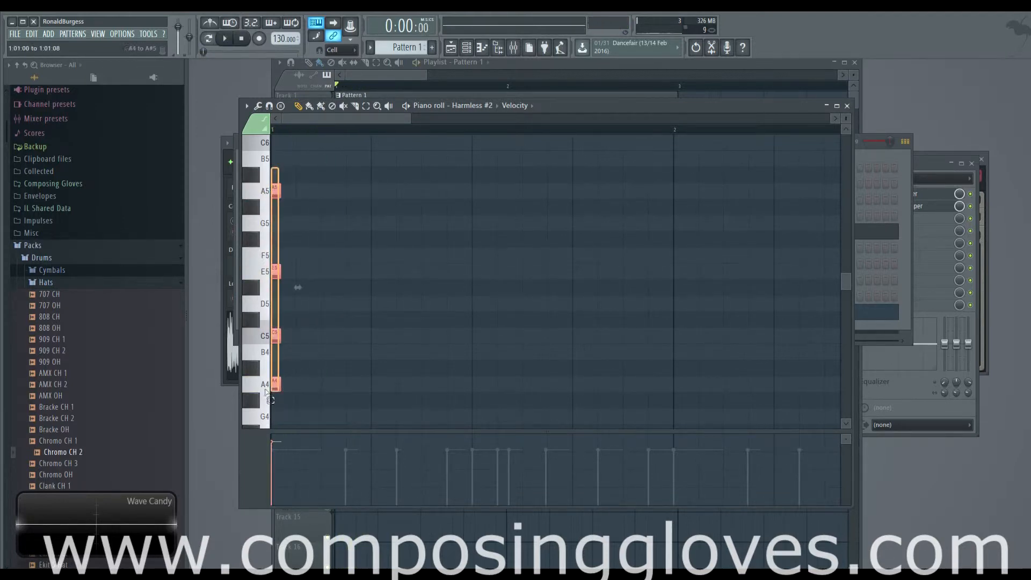
scroll(274, 210, down, 6)
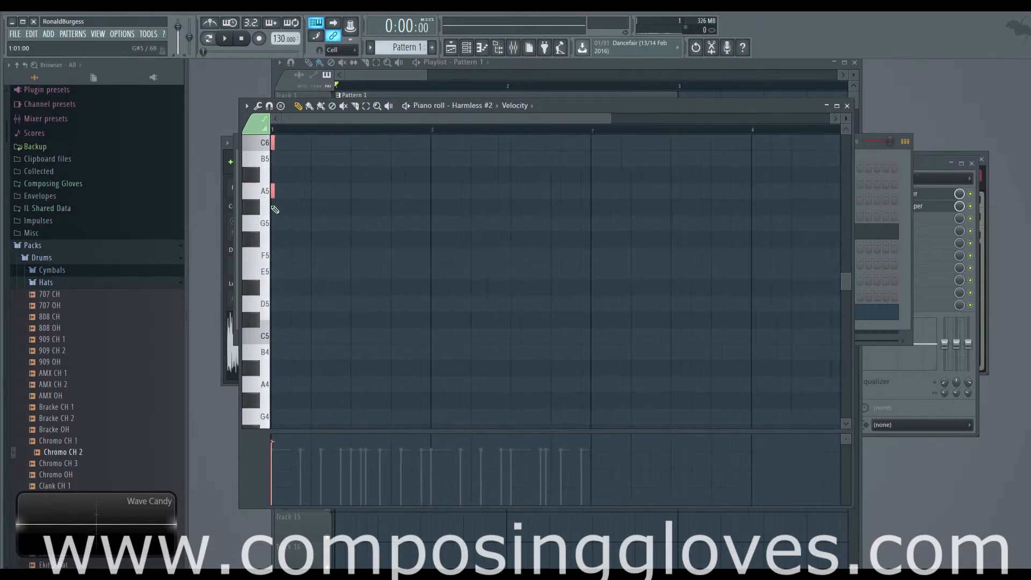
key(space)
scroll(276, 211, up, 5)
key(space)
scroll(306, 230, up, 4)
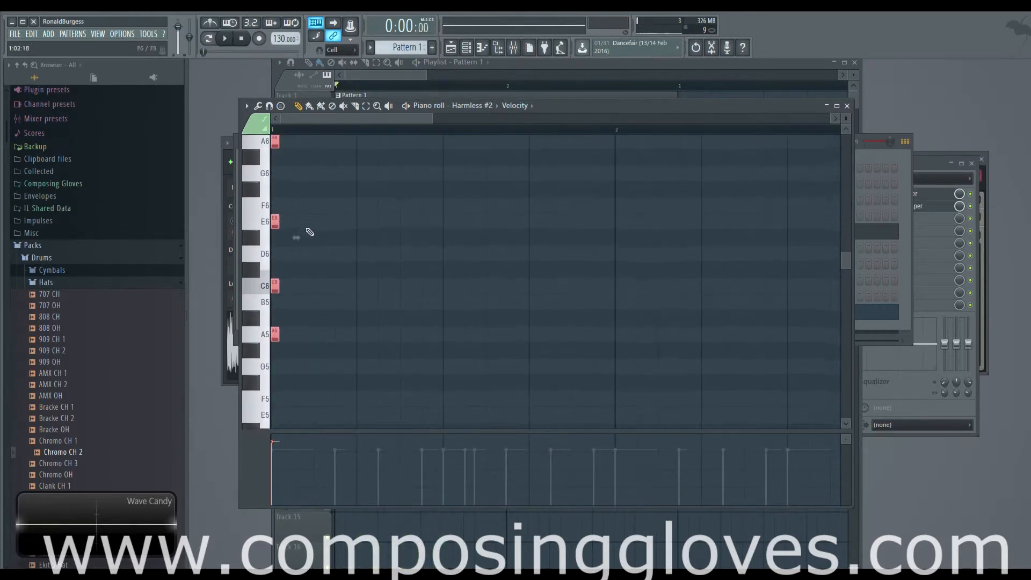
key(space)
key(space)
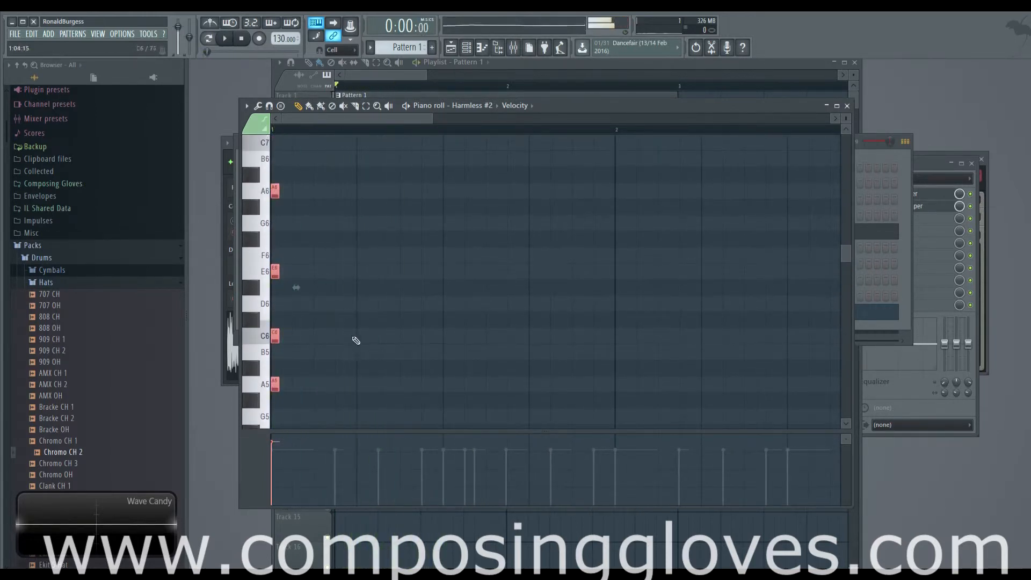
Add a short G6 and a following short E6 note near the end of bar 1, and play the song.
key(space)
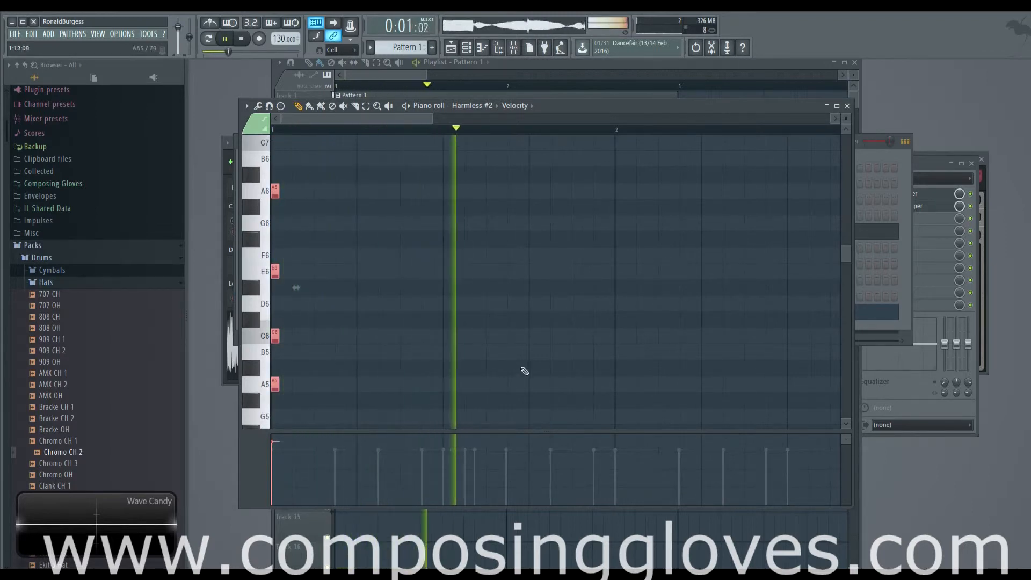
key(space)
click(576, 222)
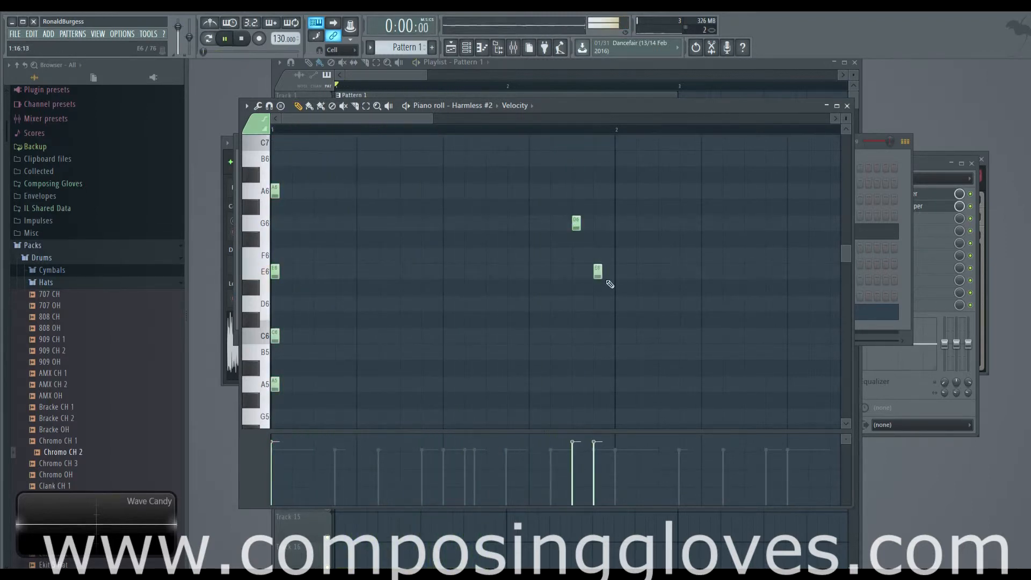
key(space)
scroll(584, 253, down, 2)
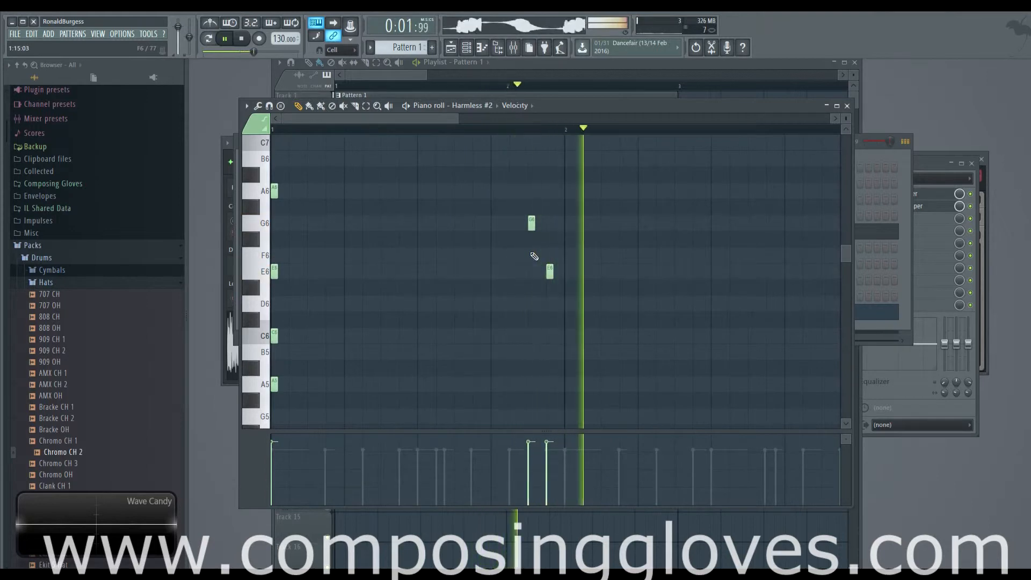
key(space)
scroll(574, 379, down, 10)
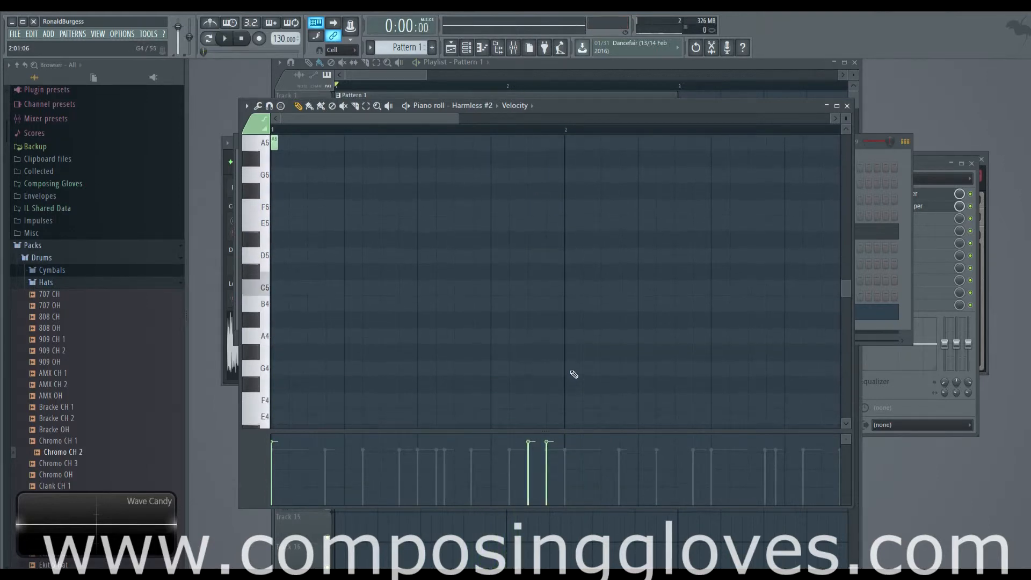
click(567, 256)
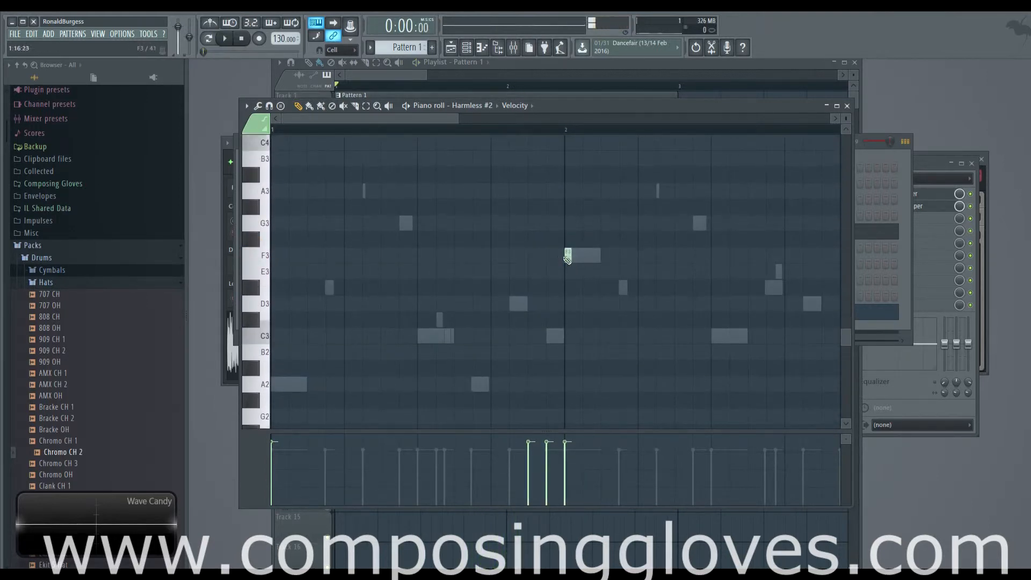
right_click(571, 260)
Place short C6, F6 and C7 notes at the start of bar 2 and play the song.
scroll(573, 268, up, 12)
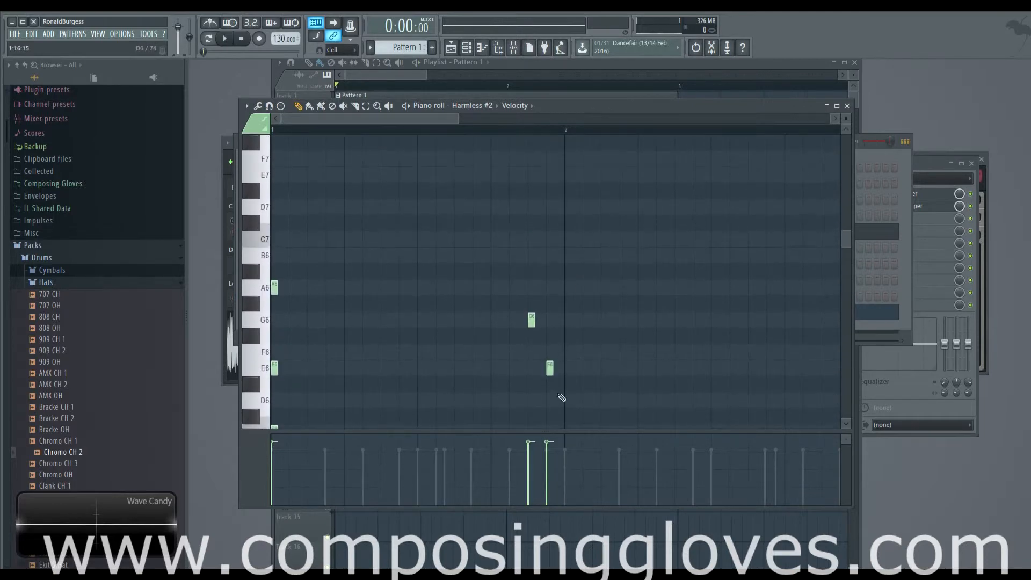
scroll(566, 368, down, 1)
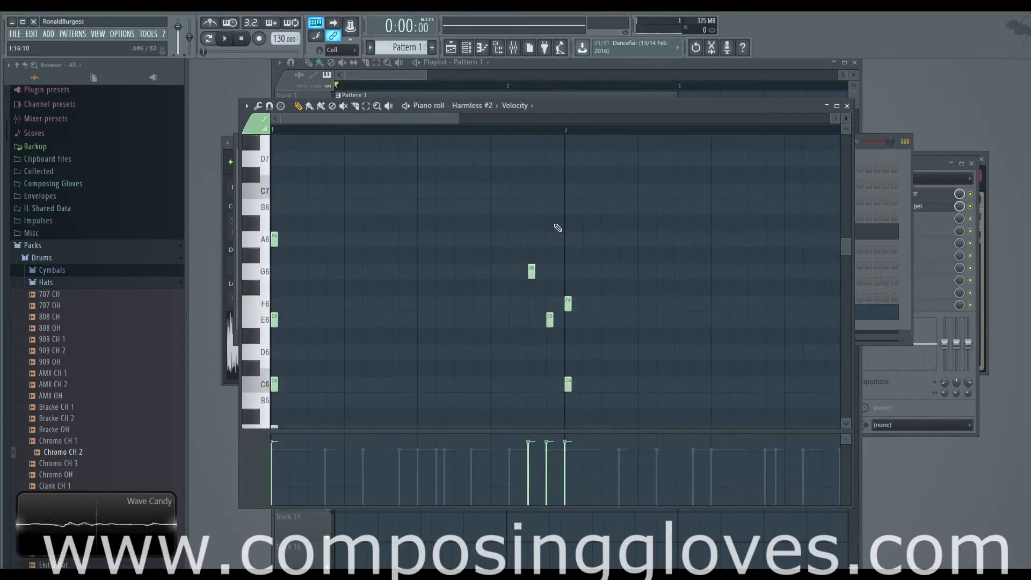
click(569, 195)
key(space)
drag(584, 316, 442, 240)
scroll(452, 357, down, 2)
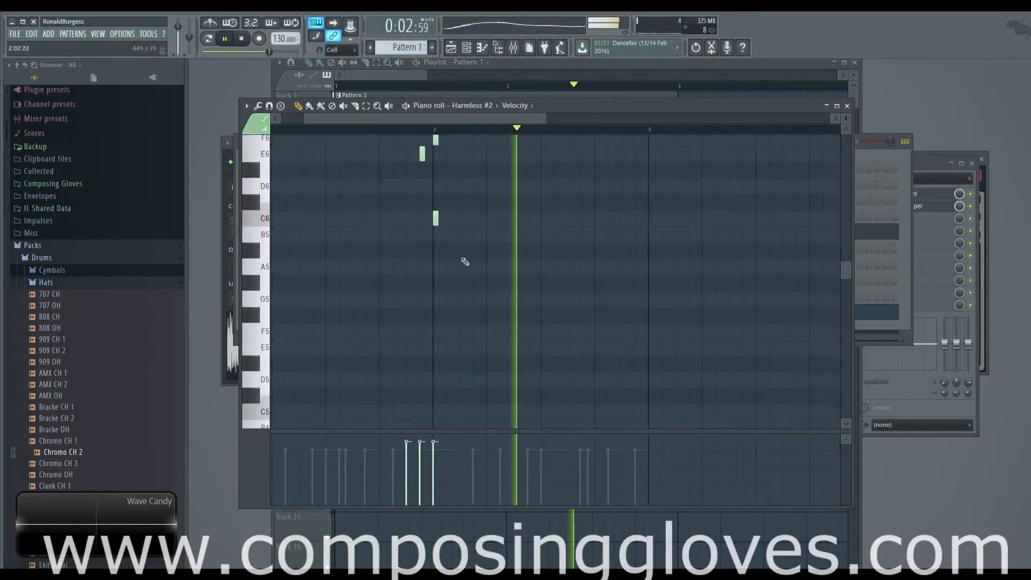
Place a short chord of C6, F6 and A6 shortly before the middle of bar 2 and play the song.
key(space)
scroll(548, 241, down, 1)
scroll(548, 249, up, 1)
click(516, 315)
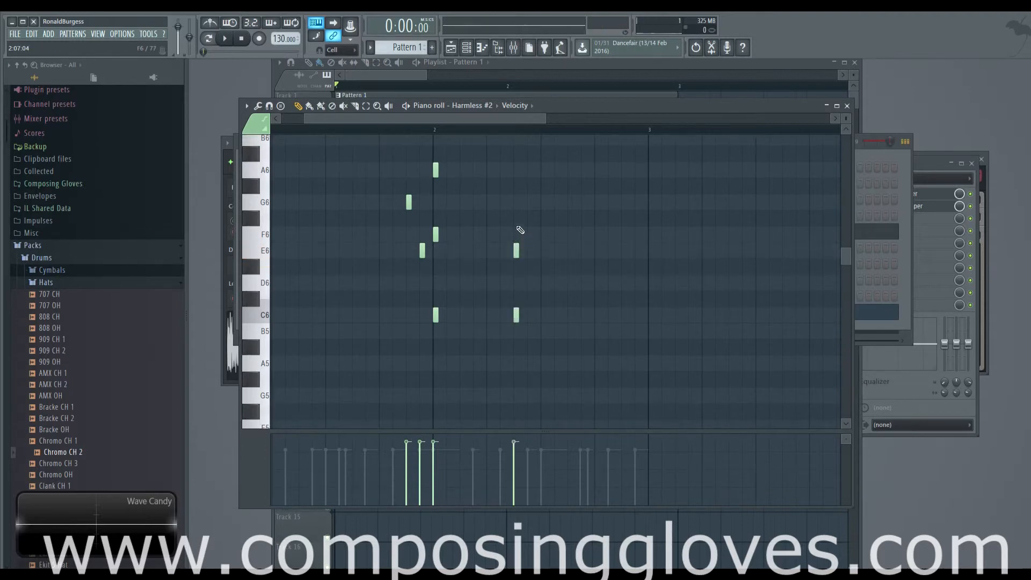
click(512, 170)
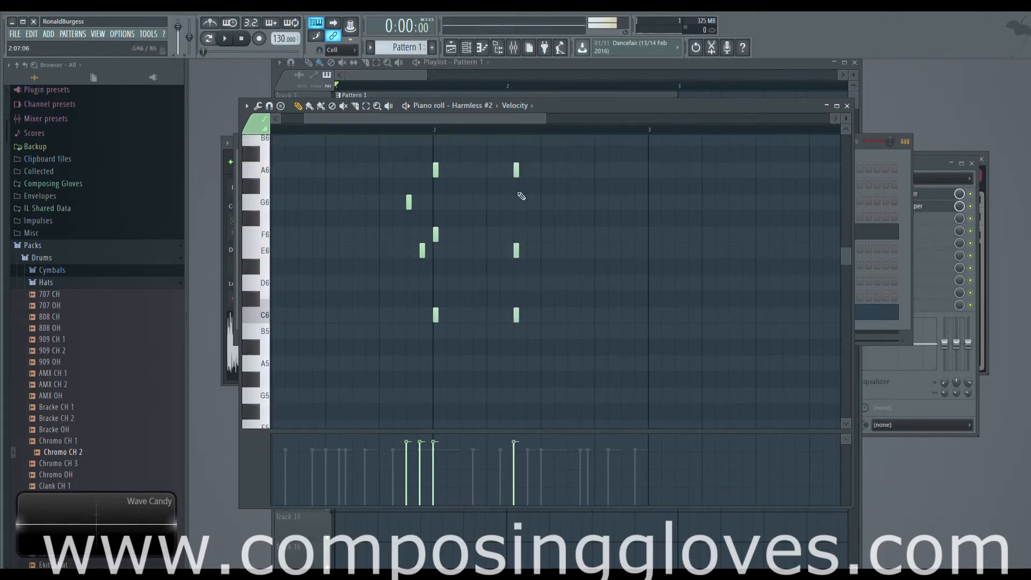
key(space)
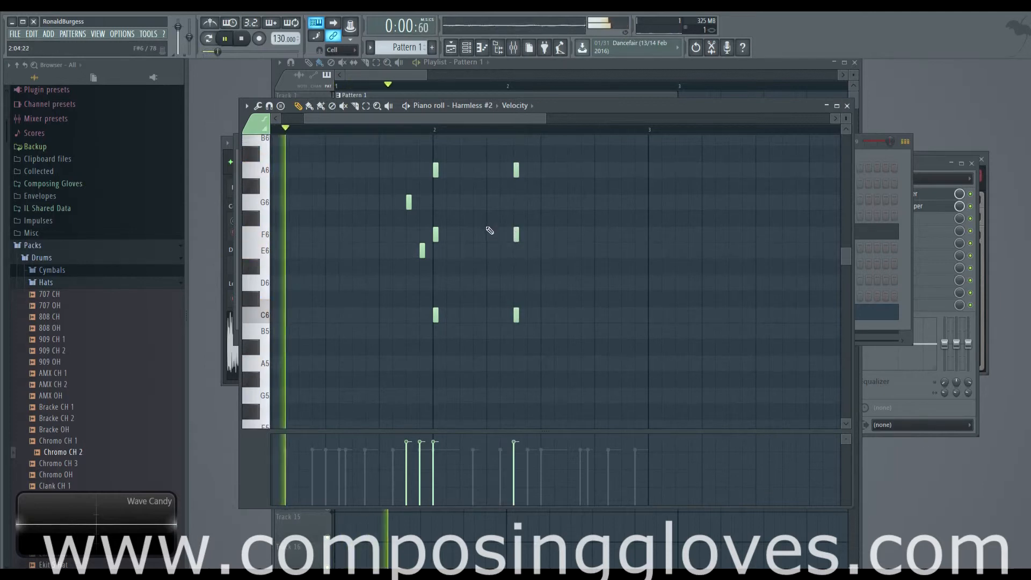
scroll(559, 245, down, 2)
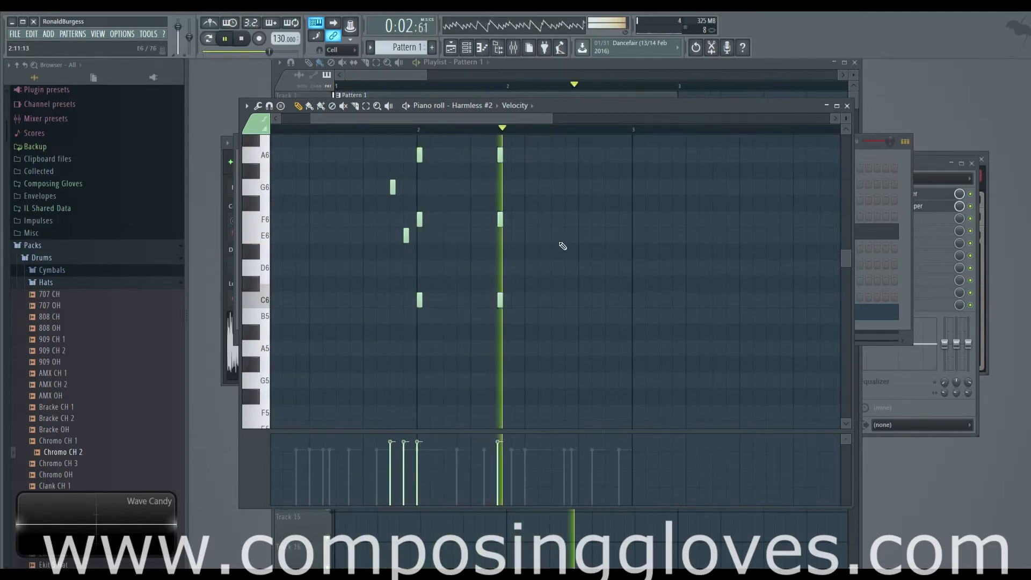
key(space)
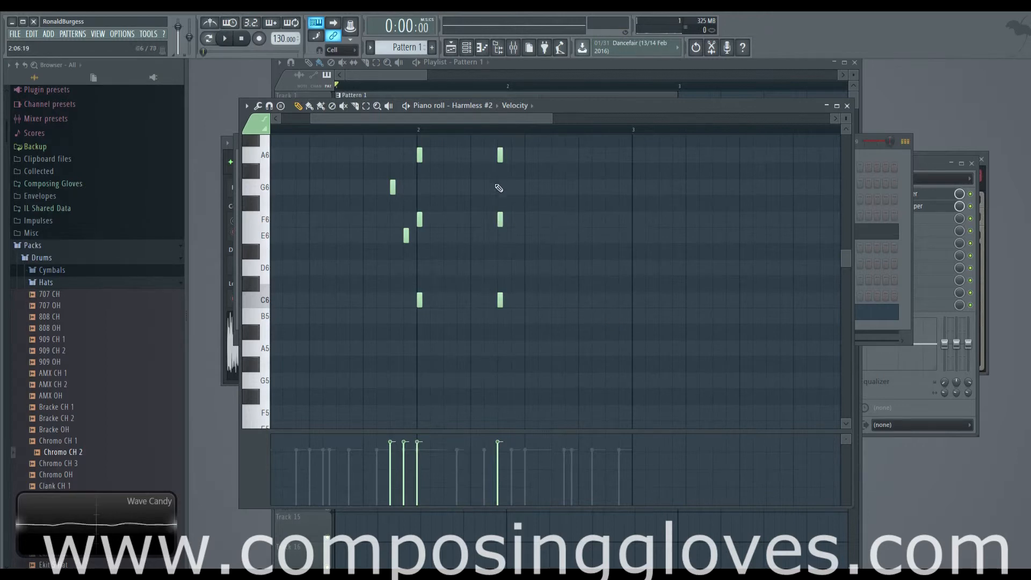
Raise the top note of the second chord in bar 2 to C7 and preview the result.
scroll(411, 179, up, 1)
drag(414, 193, 545, 206)
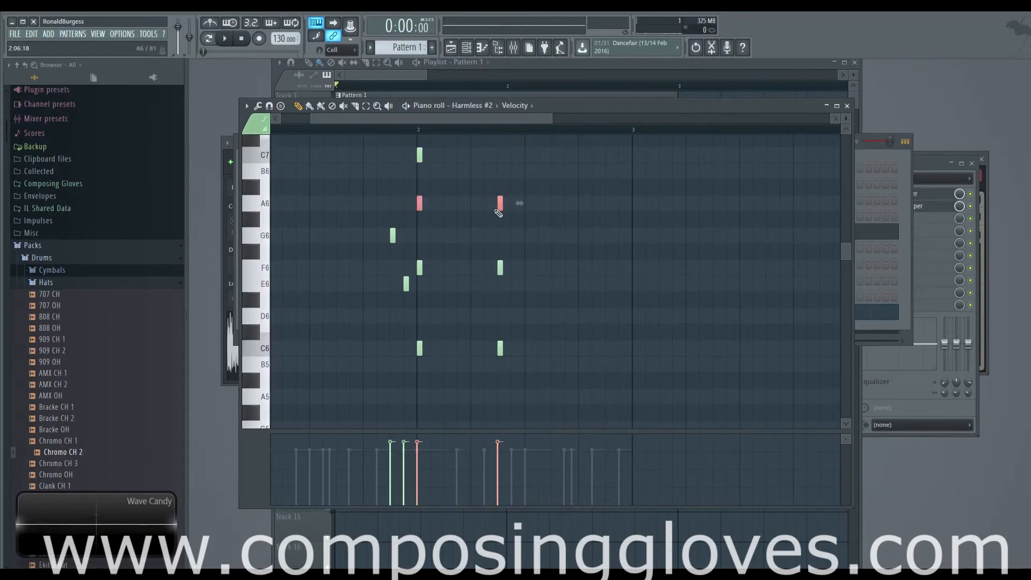
key(space)
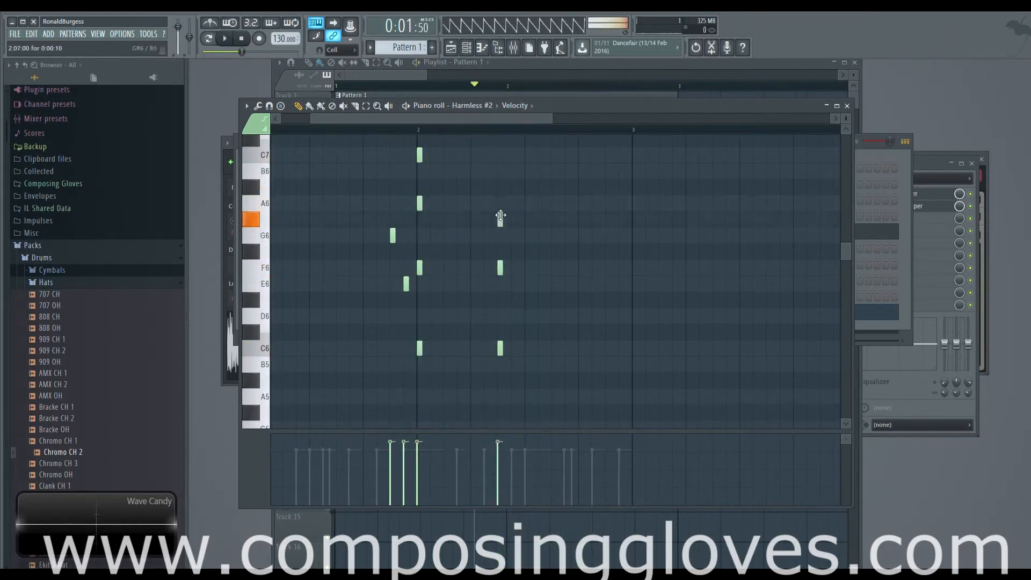
drag(499, 199, 498, 162)
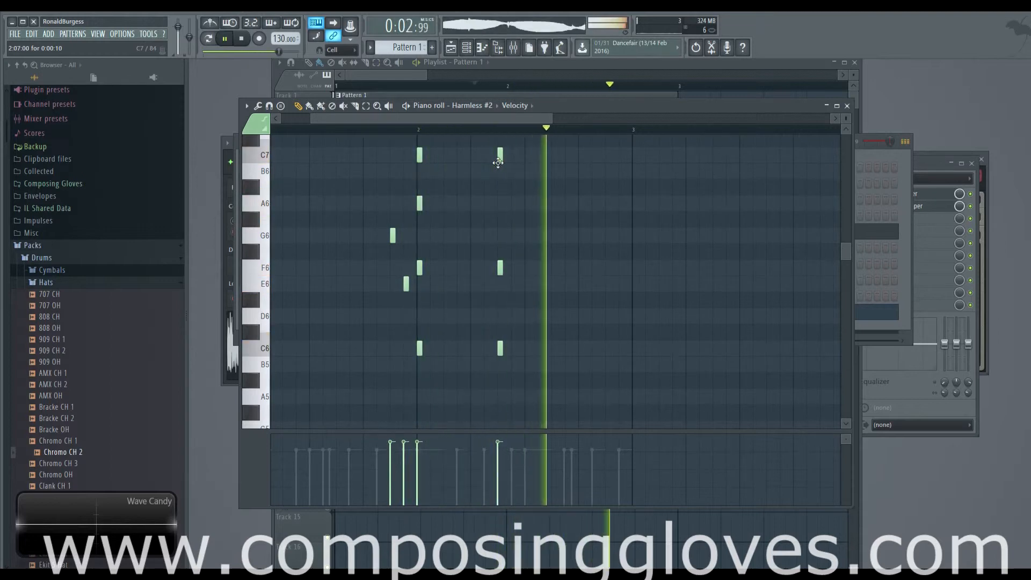
key(space)
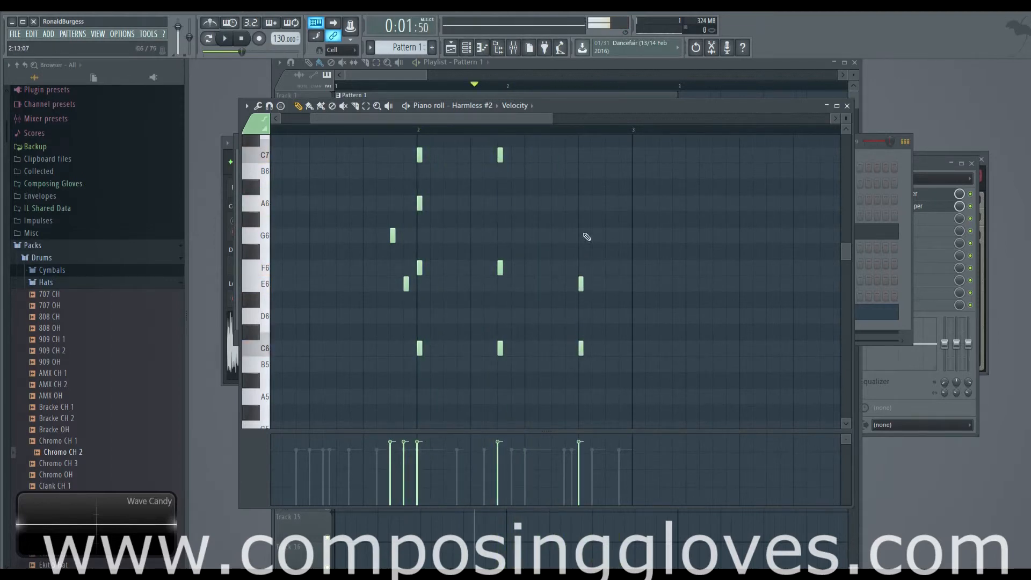
Build a third short chord of A5, D6 and F6 in the second half of bar 2 and play the song.
scroll(618, 304, down, 13)
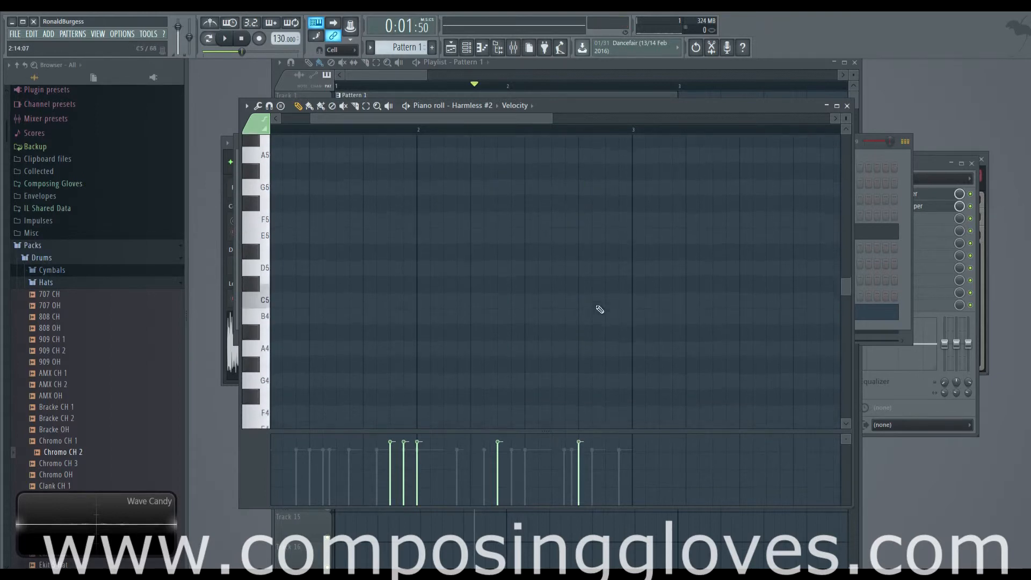
click(601, 267)
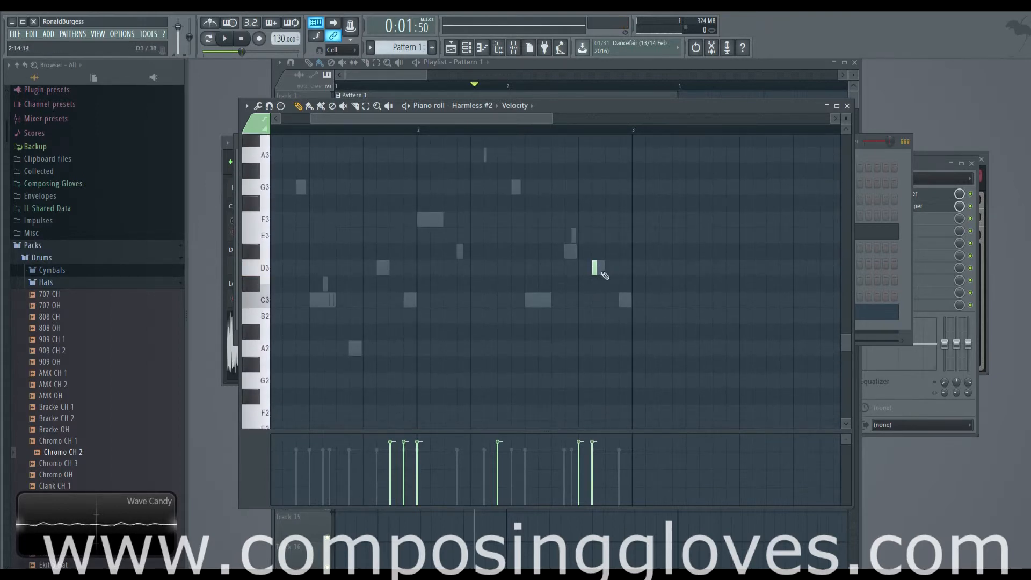
scroll(601, 279, up, 13)
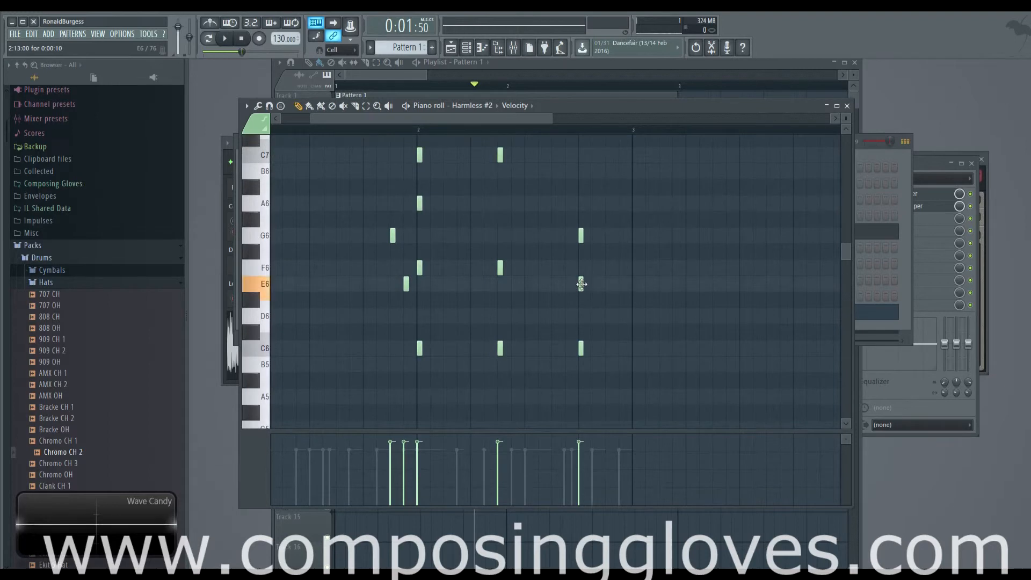
drag(582, 284, 581, 316)
drag(579, 235, 580, 267)
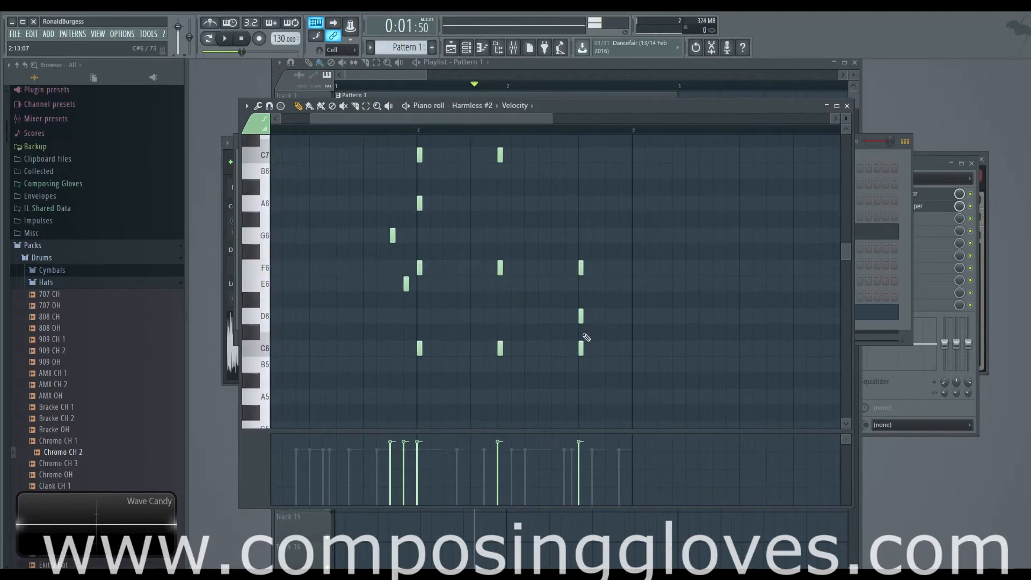
drag(583, 349, 582, 396)
right_click(582, 351)
key(space)
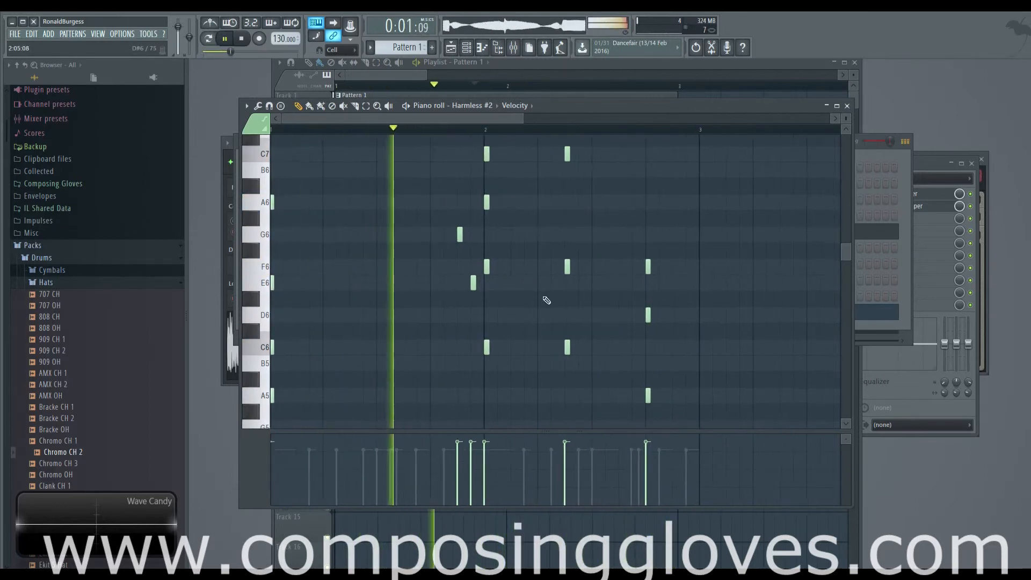
key(space)
Open the Harmless #2 synth, lower its unison pitch and phase, and play the song.
key(F6)
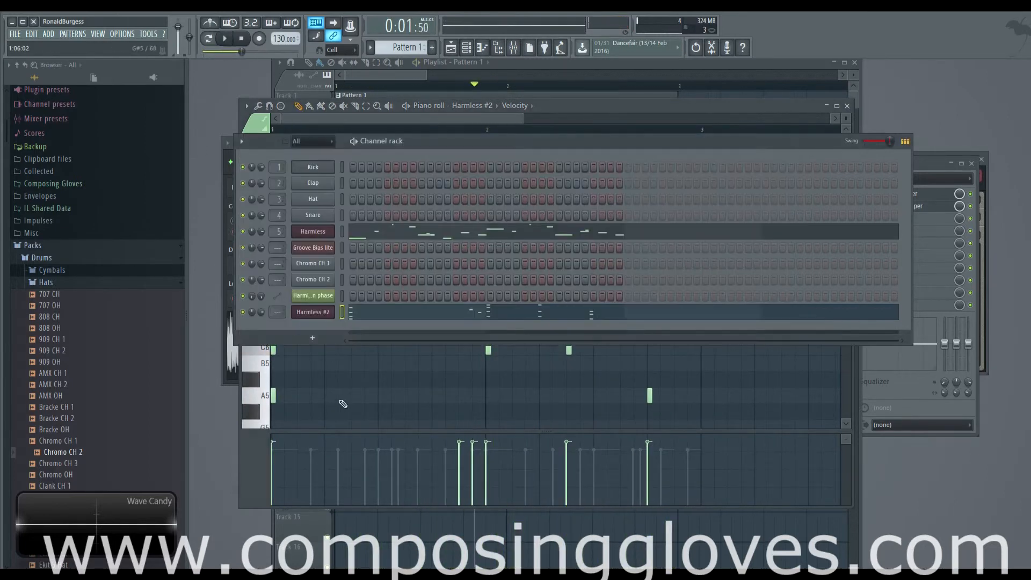
click(315, 313)
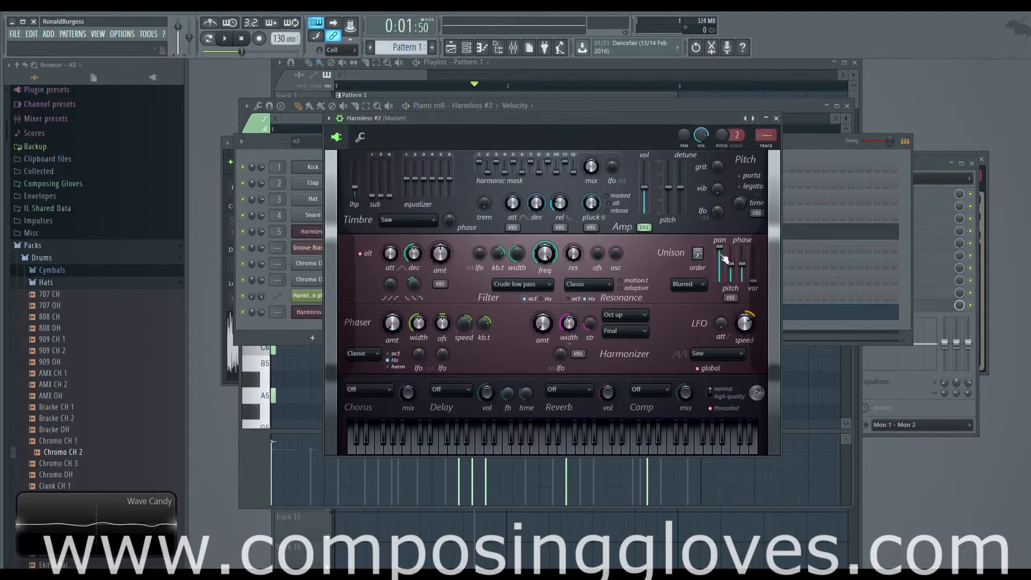
key(space)
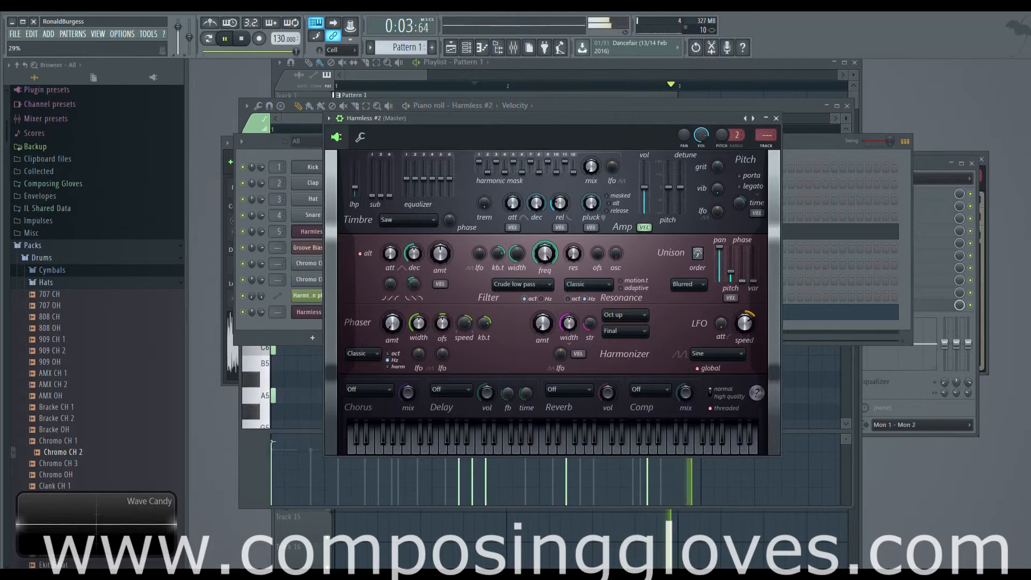
key(space)
Set the Harmless #2 reverb type to Cathedral and lower the reverb volume while previewing the song.
click(572, 391)
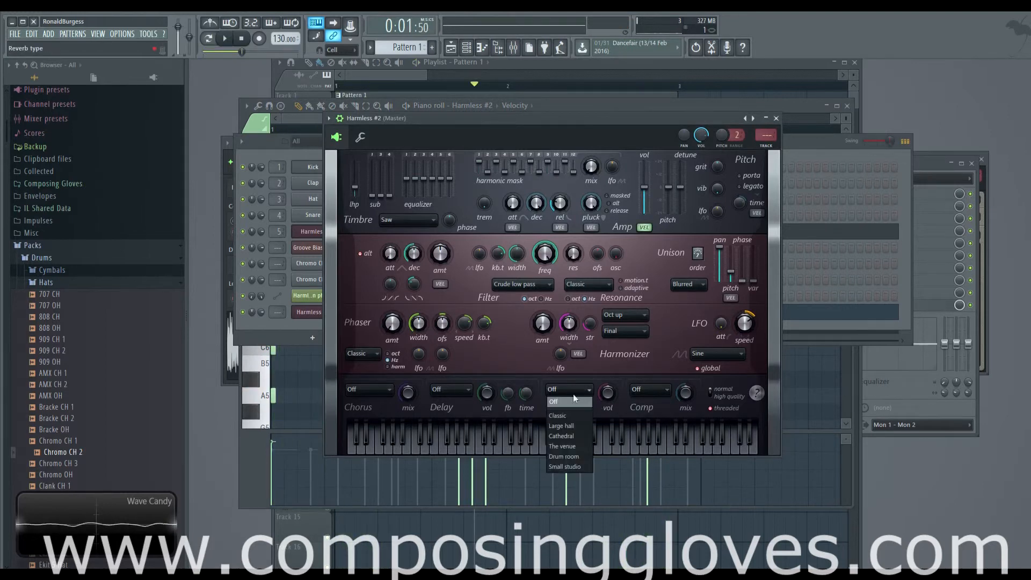
click(562, 435)
key(space)
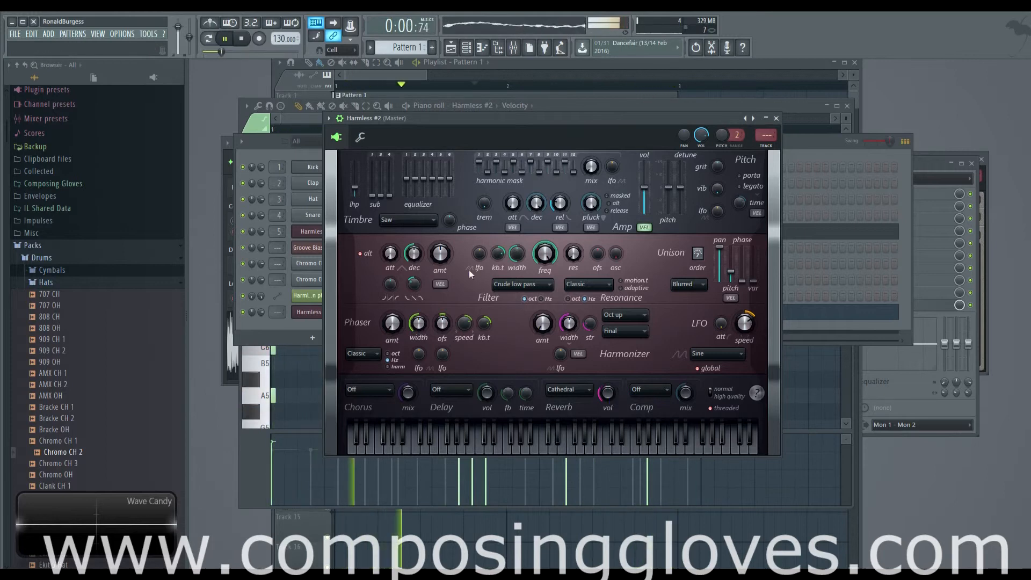
key(space)
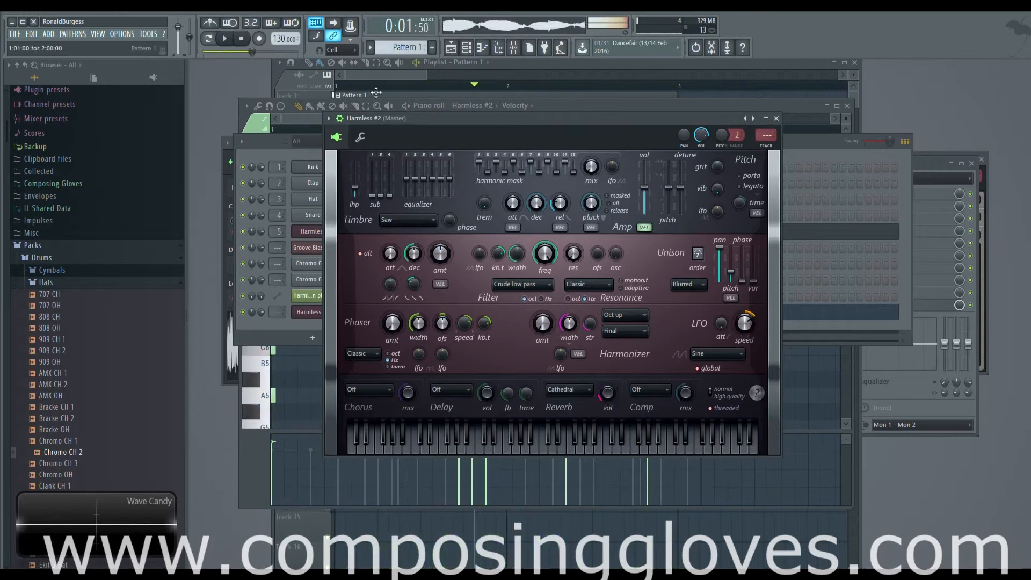
Bring the playlist to the front and play the two-bar arrangement from the start.
click(417, 77)
scroll(417, 196, down, 3)
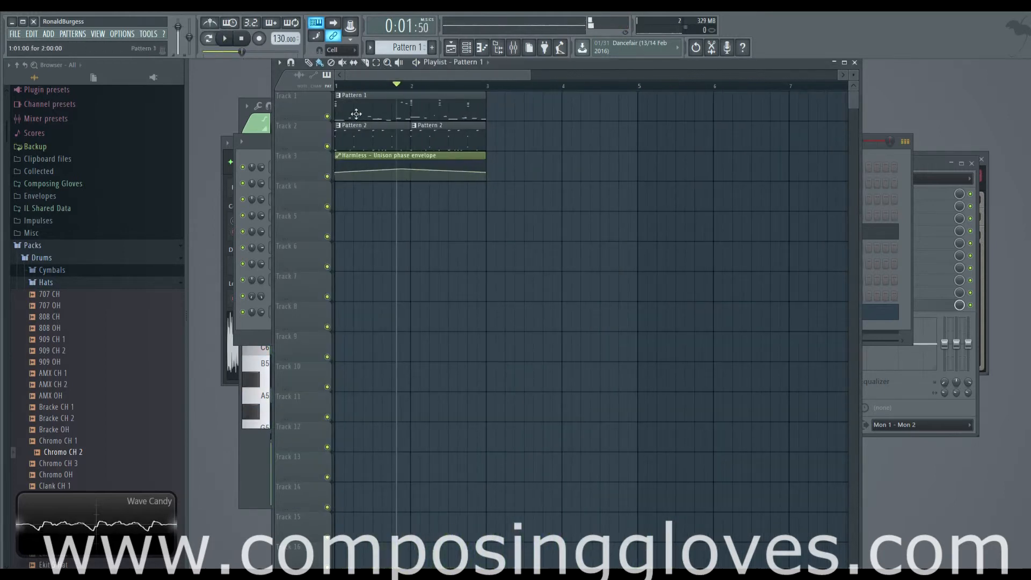
key(space)
scroll(357, 149, up, 3)
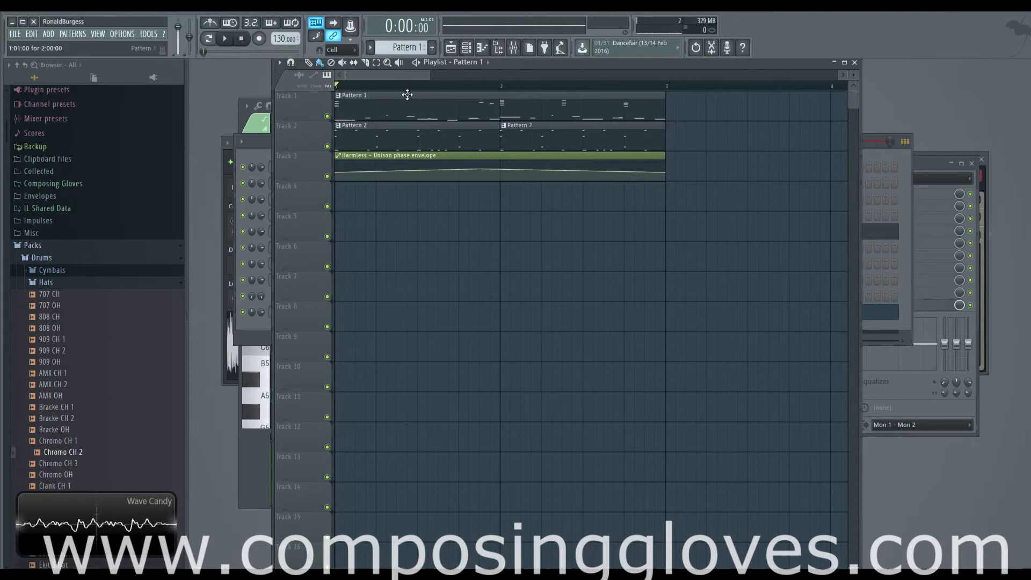
key(space)
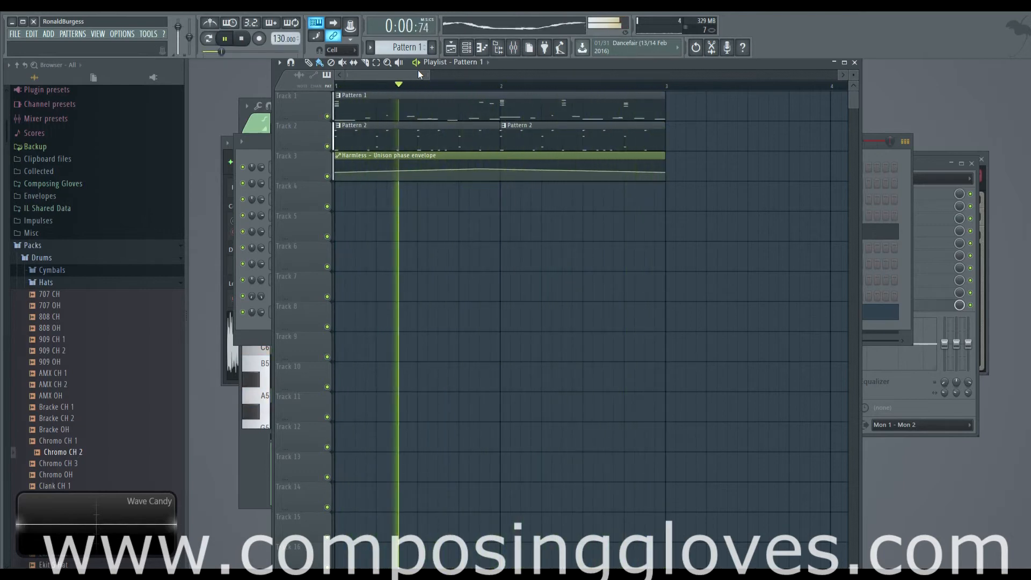
key(space)
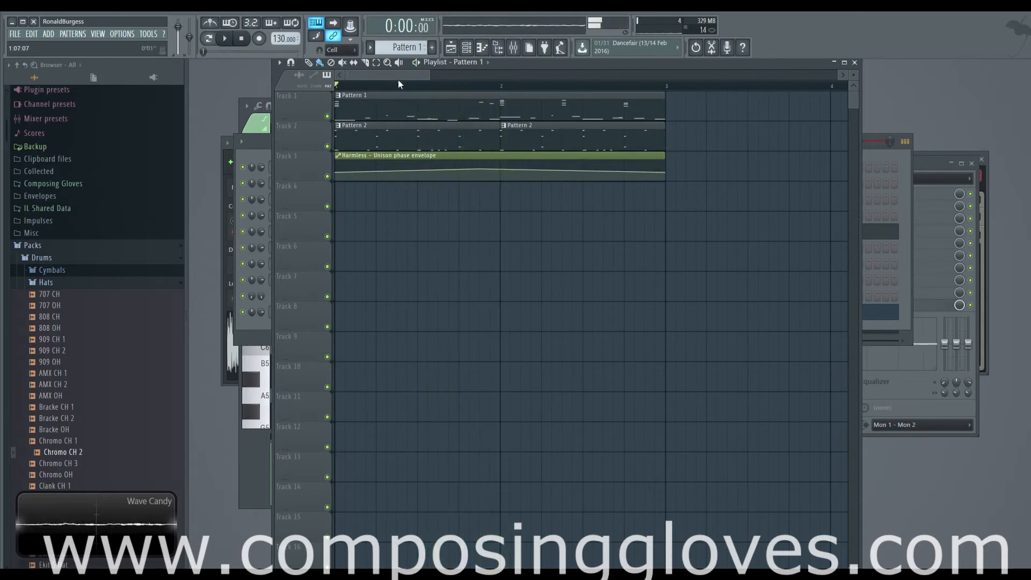